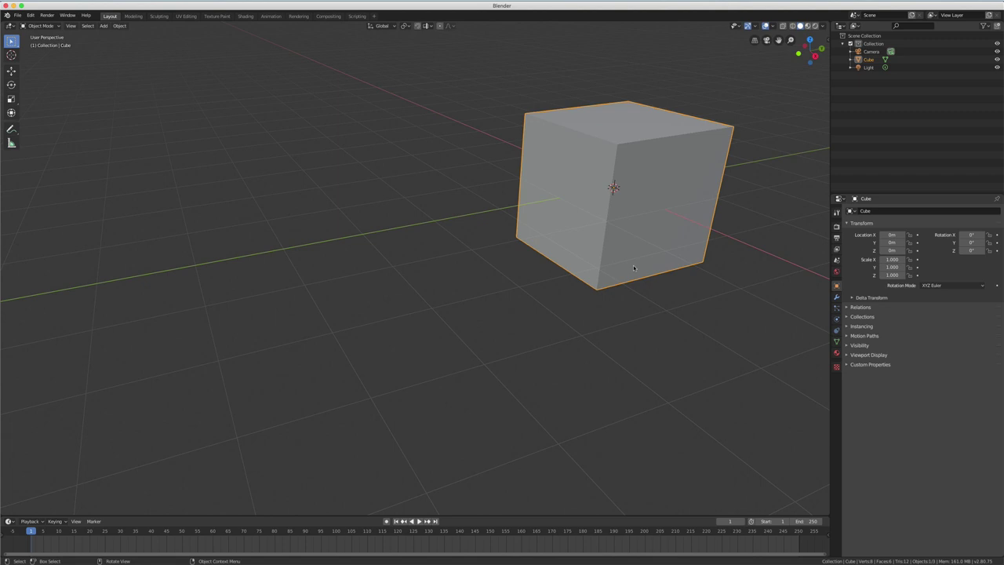
# - Orbit the view slightly and drag the viewport border left to widen the Outliner and Properties editors
pyautogui.moveTo(666, 238); pyautogui.dragTo(681, 233, button='middle')
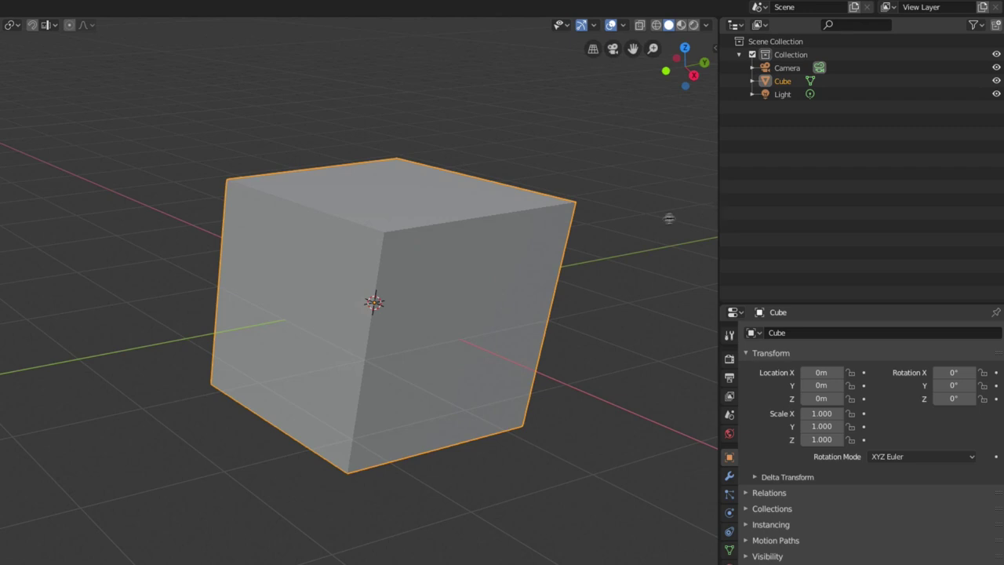
pyautogui.moveTo(669, 219); pyautogui.dragTo(512, 225)
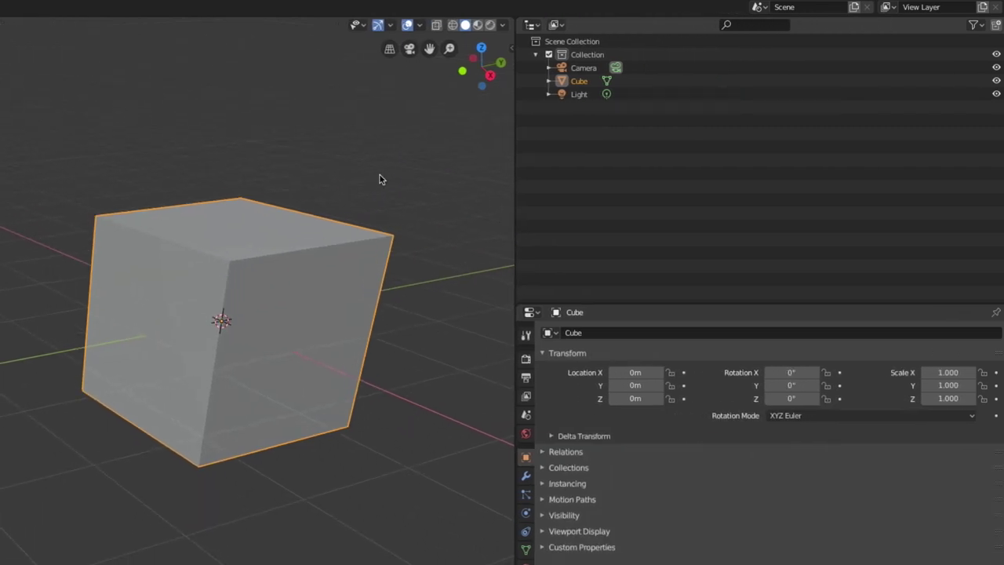
pyautogui.scroll(-2, 310, 239)
pyautogui.scroll(-2, 314, 236)
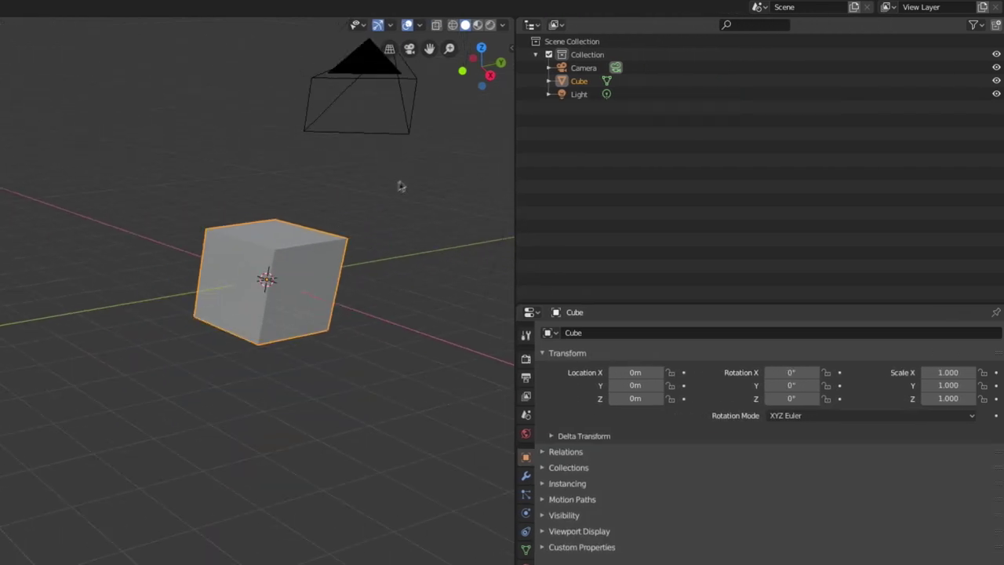
pyautogui.keyDown('shift'); pyautogui.moveTo(412, 179); pyautogui.dragTo(246, 274, button='middle'); pyautogui.keyUp('shift')
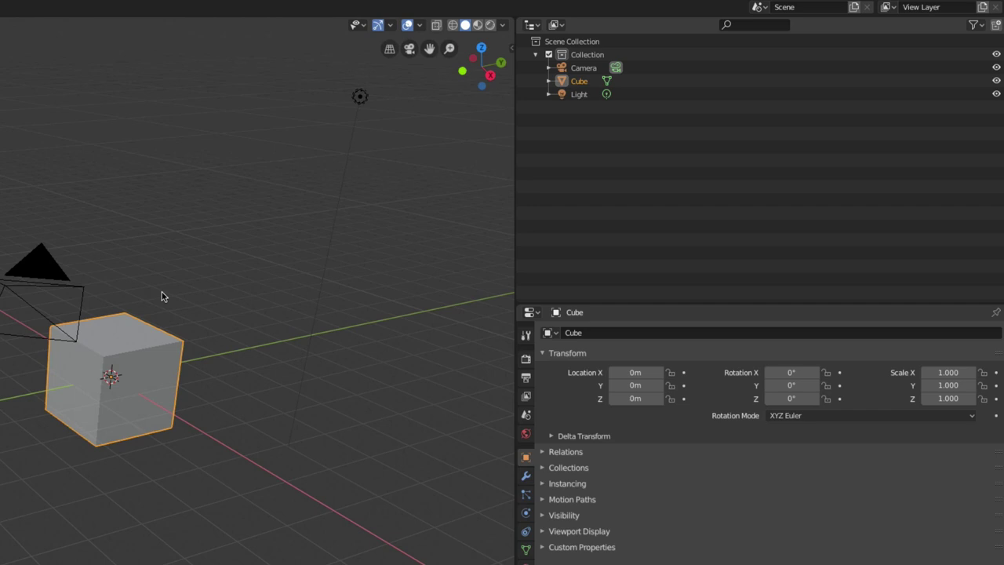
pyautogui.hotkey('shift', 'a')
pyautogui.scroll(4, 196, 356)
pyautogui.moveTo(196, 357)
pyautogui.mouseDown(button='middle')
pyautogui.moveTo(241, 342)
pyautogui.moveTo(201, 354)
pyautogui.moveTo(220, 366)
pyautogui.moveTo(431, 251)
pyautogui.mouseUp(button='middle')
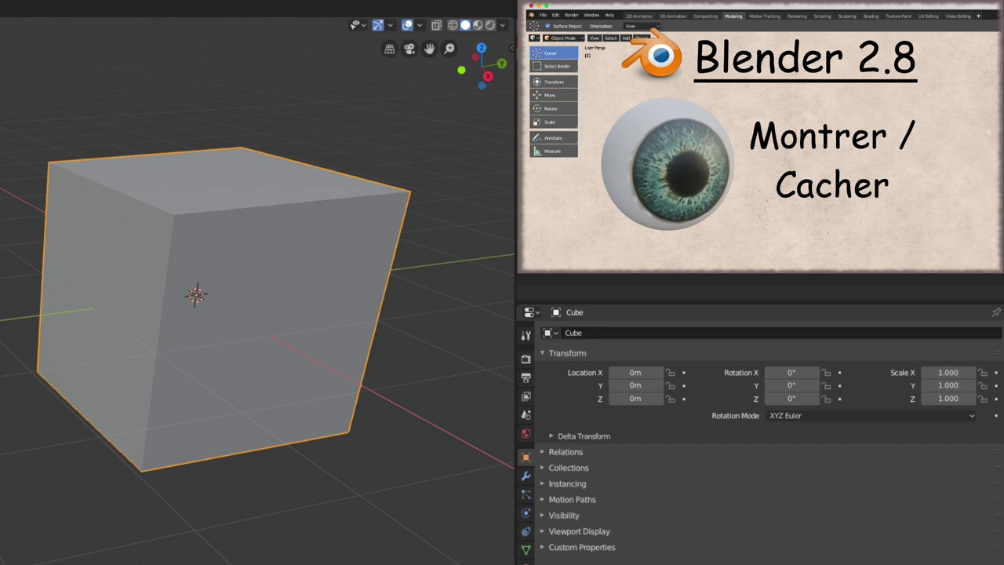
pyautogui.press('h')
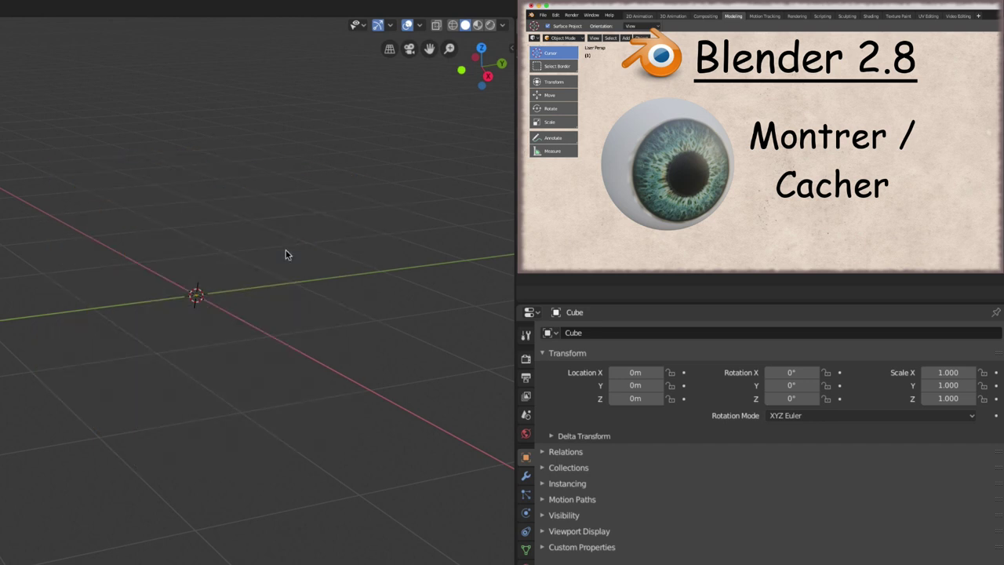
pyautogui.hotkey('alt', 'h')
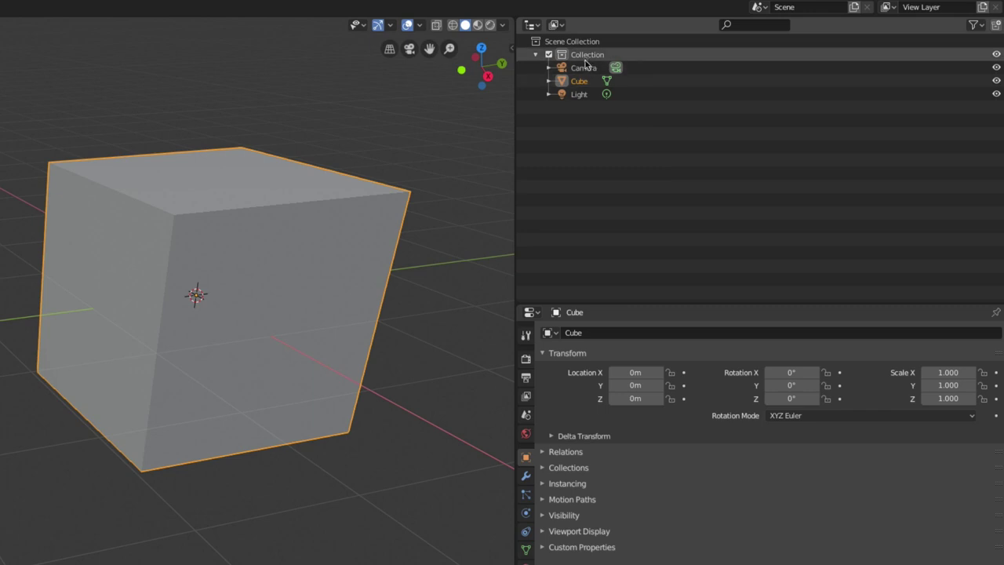
# - Expand the Camera in the Outliner and select its camera data, orbiting to bring it into view
pyautogui.click(556, 44)
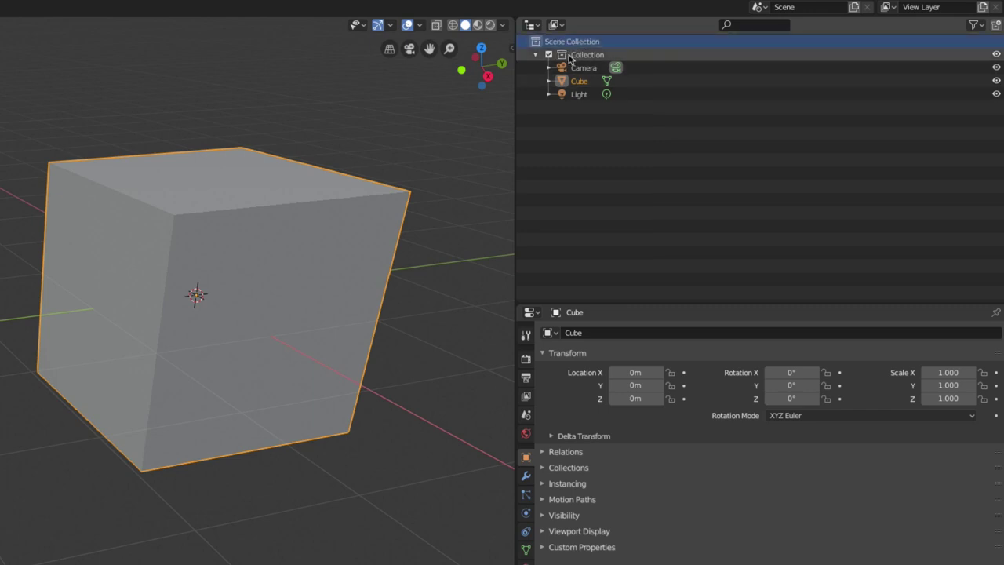
pyautogui.click(535, 55)
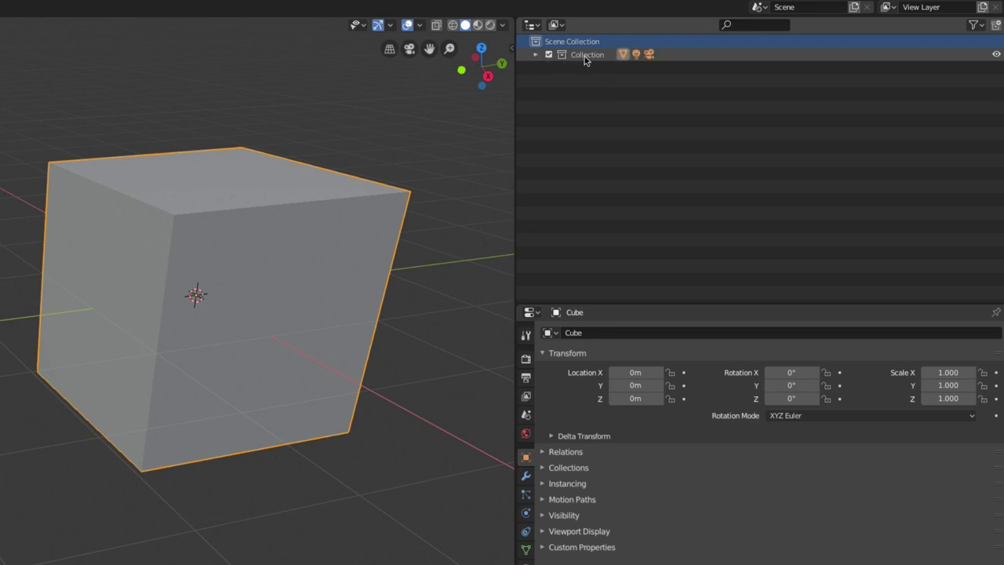
pyautogui.click(536, 55)
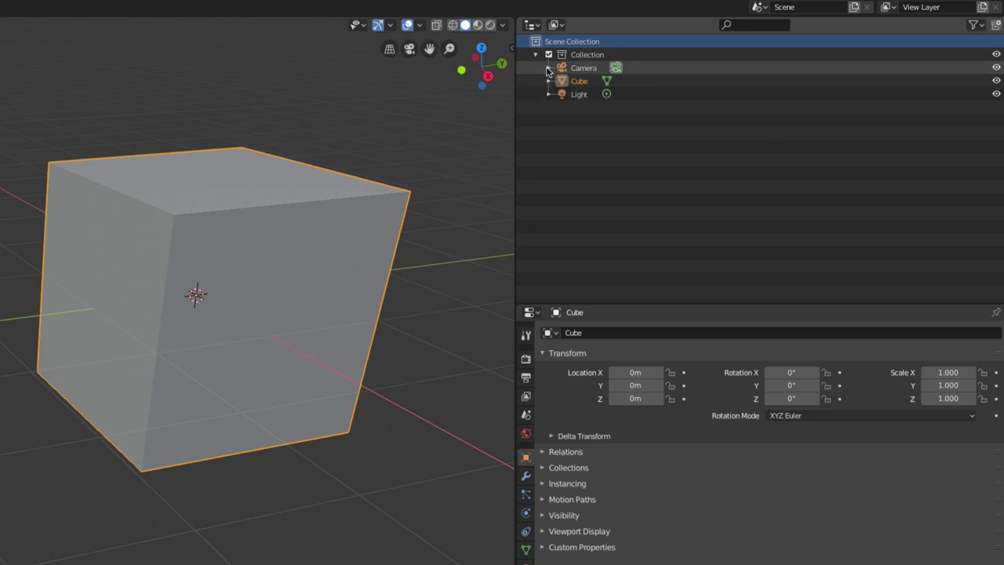
pyautogui.click(548, 67)
pyautogui.click(593, 82)
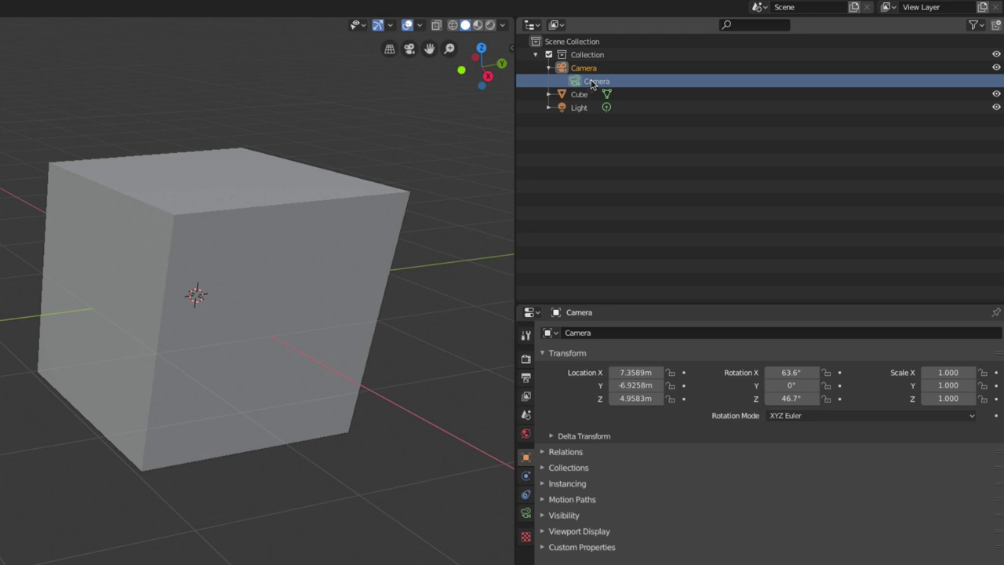
pyautogui.scroll(-3, 368, 208)
pyautogui.moveTo(363, 189); pyautogui.dragTo(39, 263, button='middle')
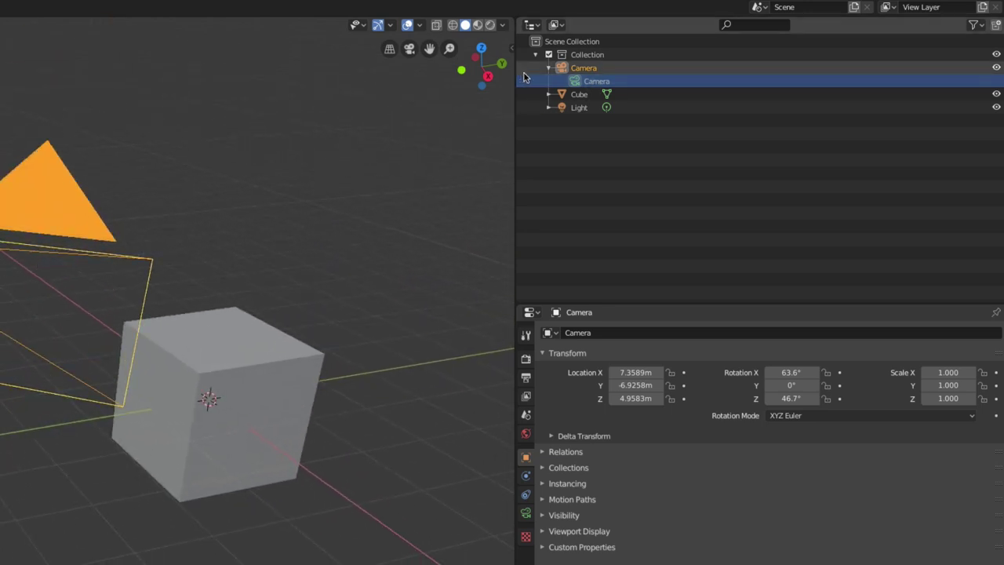
# - Expand the Cube and select its mesh data to put the cube into Edit Mode
pyautogui.click(548, 95)
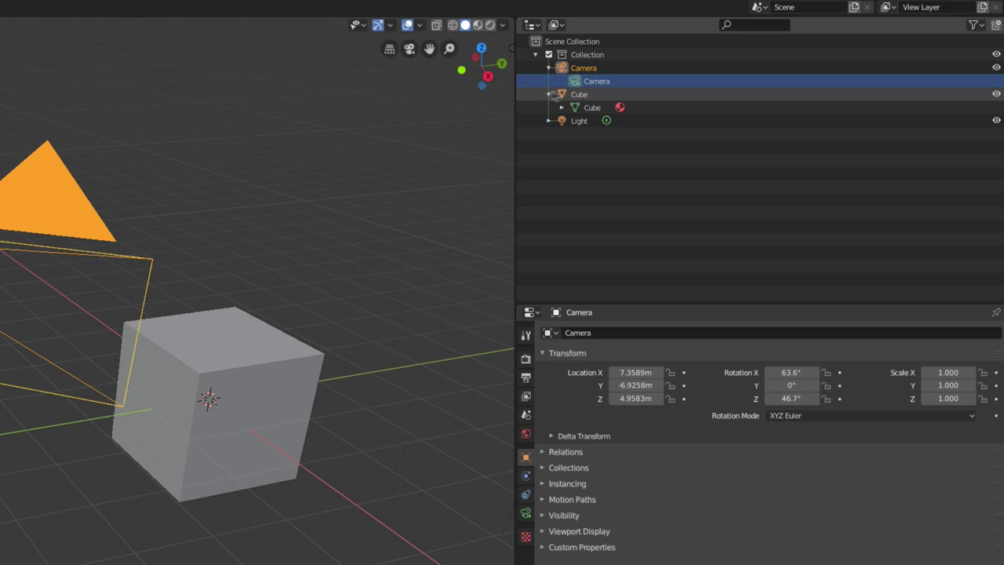
pyautogui.click(577, 95)
pyautogui.click(588, 108)
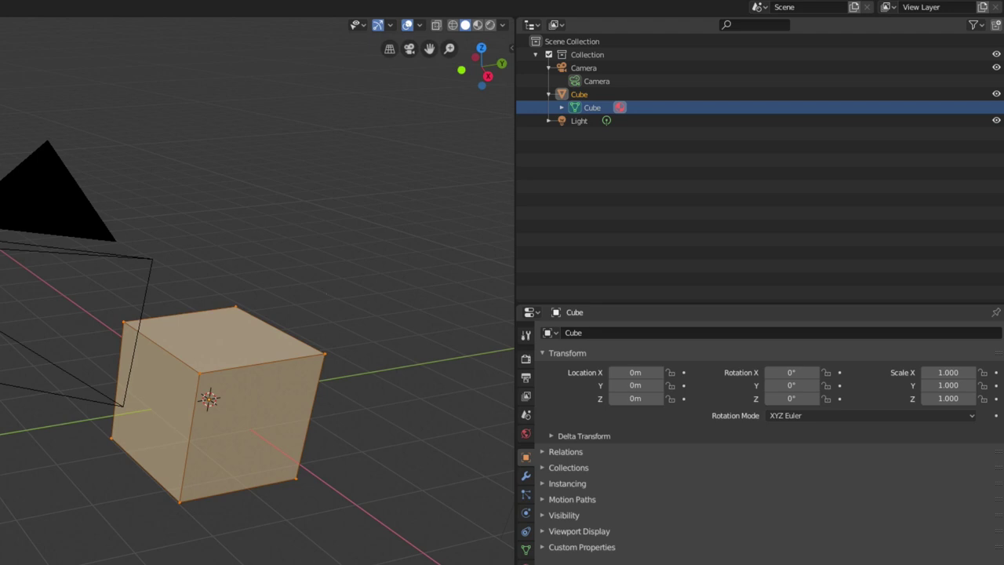
# - Return to Object Mode and add a Subdivision Surface modifier to the cube
pyautogui.click(526, 476)
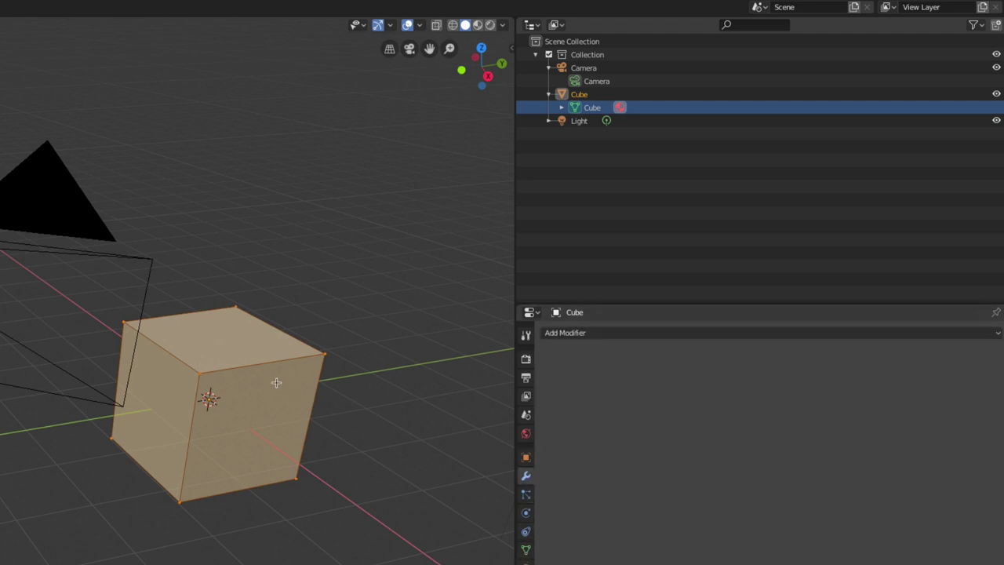
pyautogui.press('Tab')
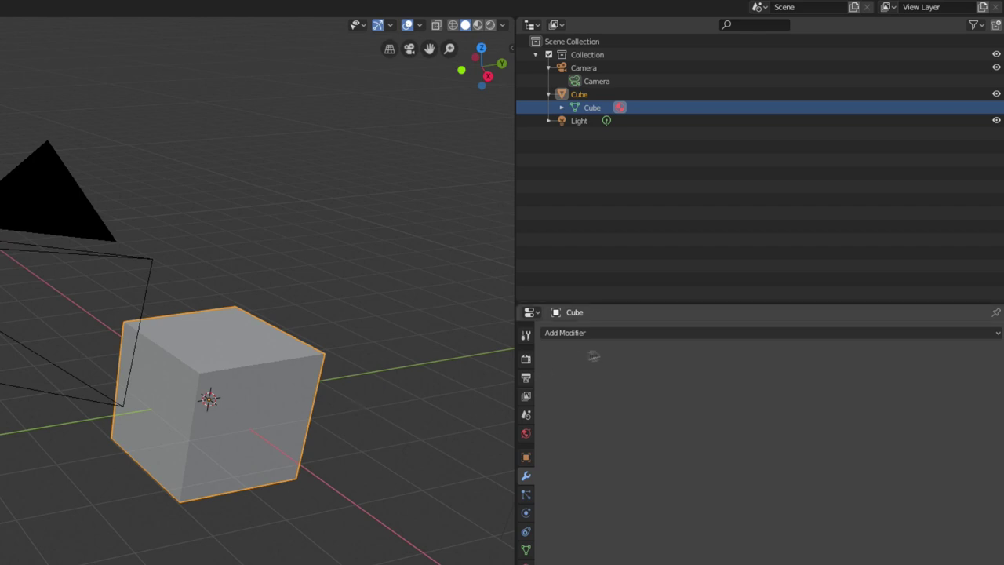
pyautogui.click(600, 333)
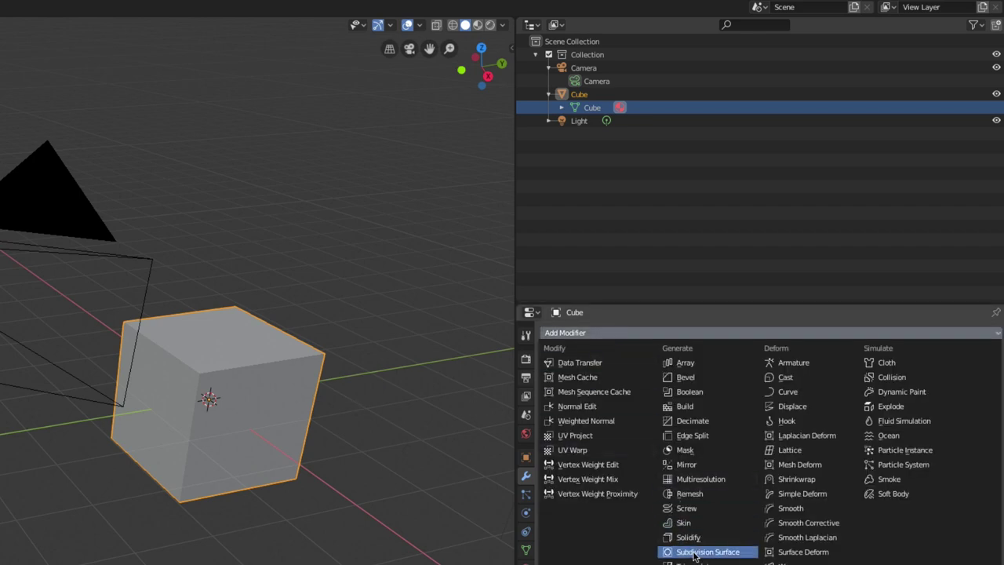
pyautogui.click(694, 555)
# - Expand the Cube mesh data to select its Material and view its settings, then reselect the mesh
pyautogui.click(549, 94)
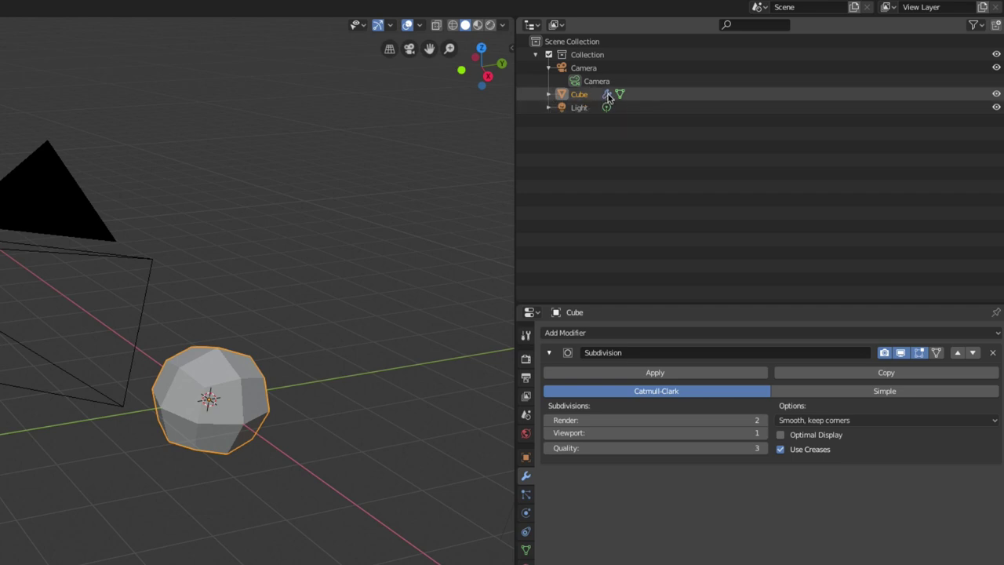
pyautogui.click(548, 94)
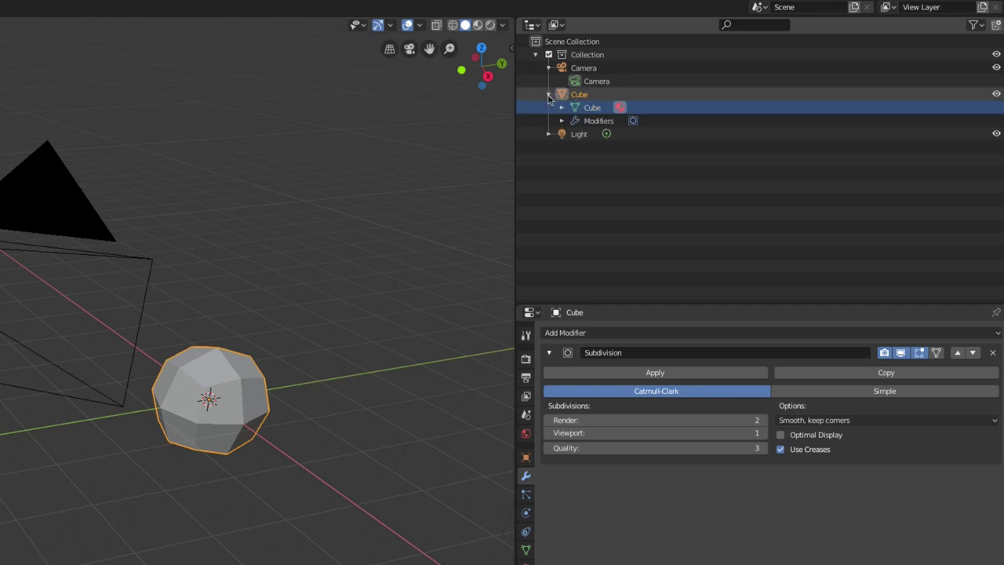
pyautogui.click(592, 108)
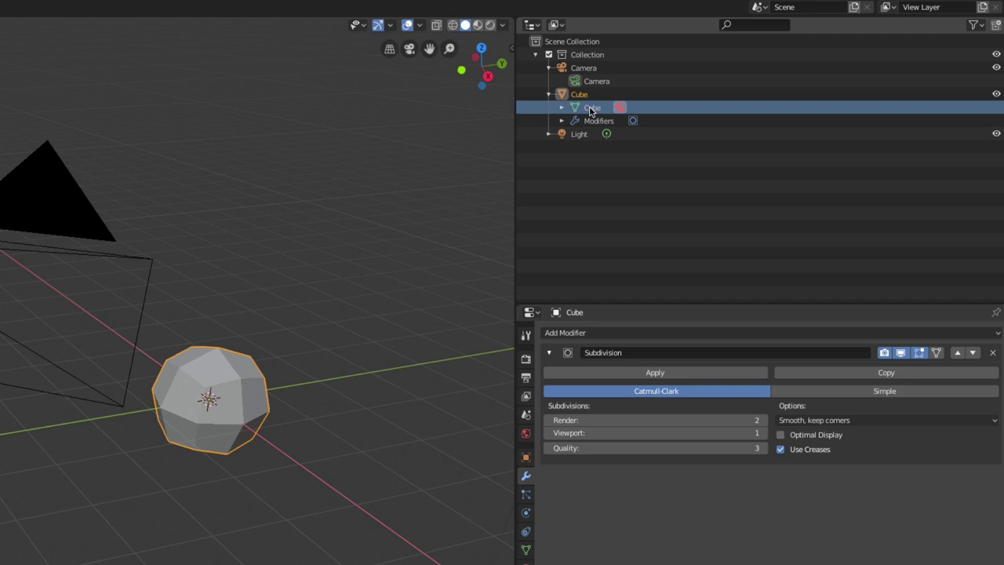
pyautogui.click(562, 107)
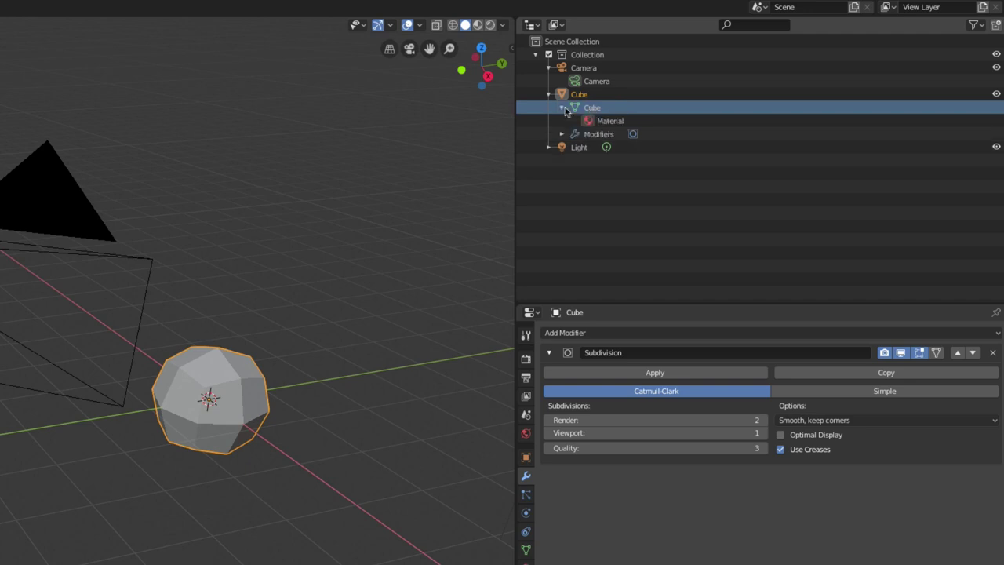
pyautogui.click(605, 122)
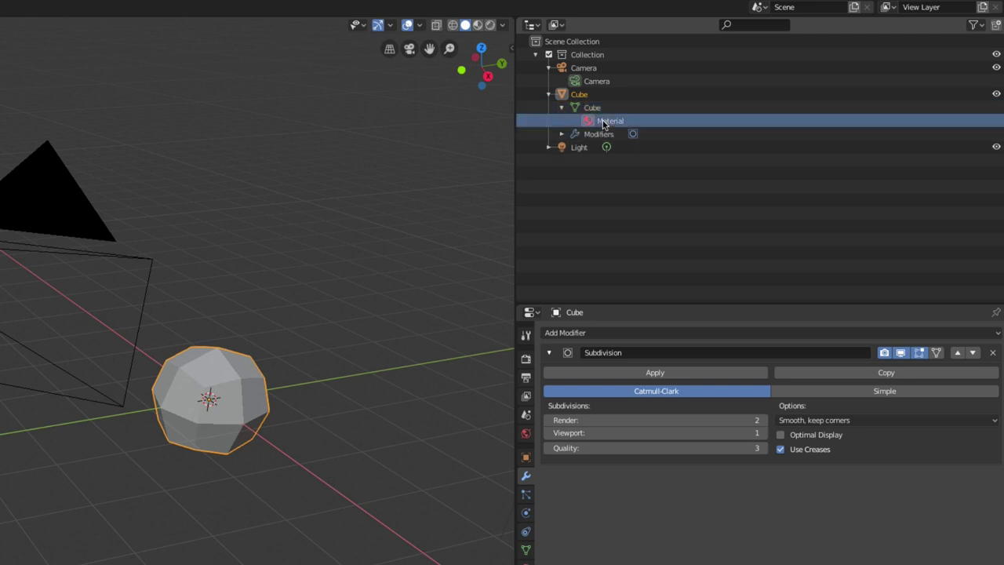
pyautogui.click(527, 562)
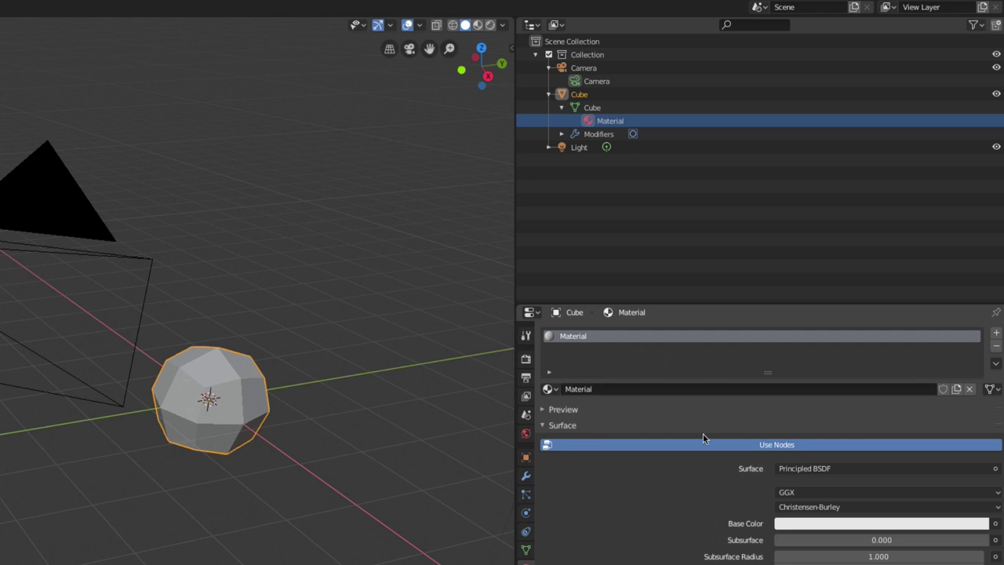
pyautogui.click(592, 107)
pyautogui.moveTo(298, 414)
pyautogui.mouseDown(button='middle')
pyautogui.moveTo(294, 407)
pyautogui.moveTo(309, 411)
pyautogui.mouseUp(button='middle')
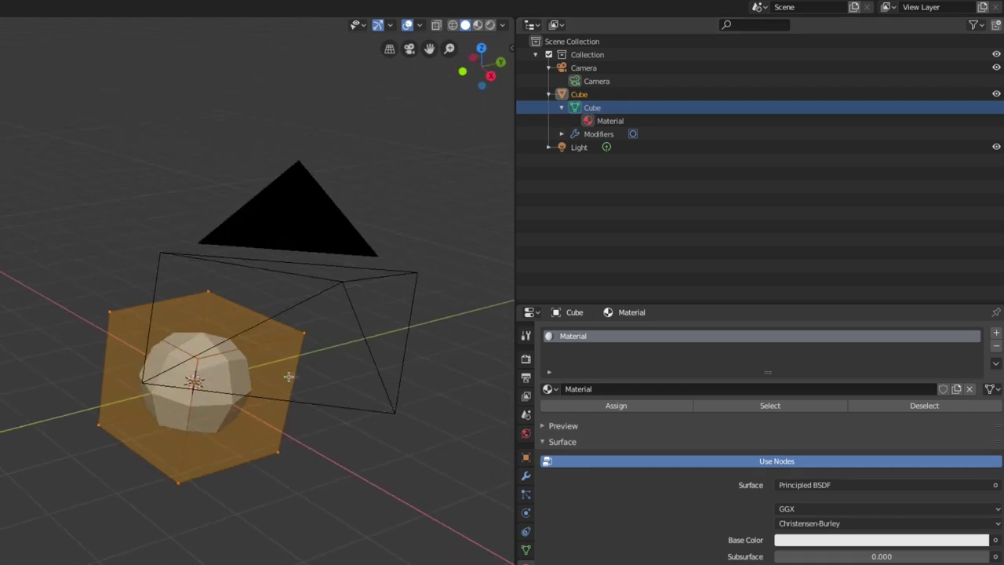
pyautogui.click(525, 475)
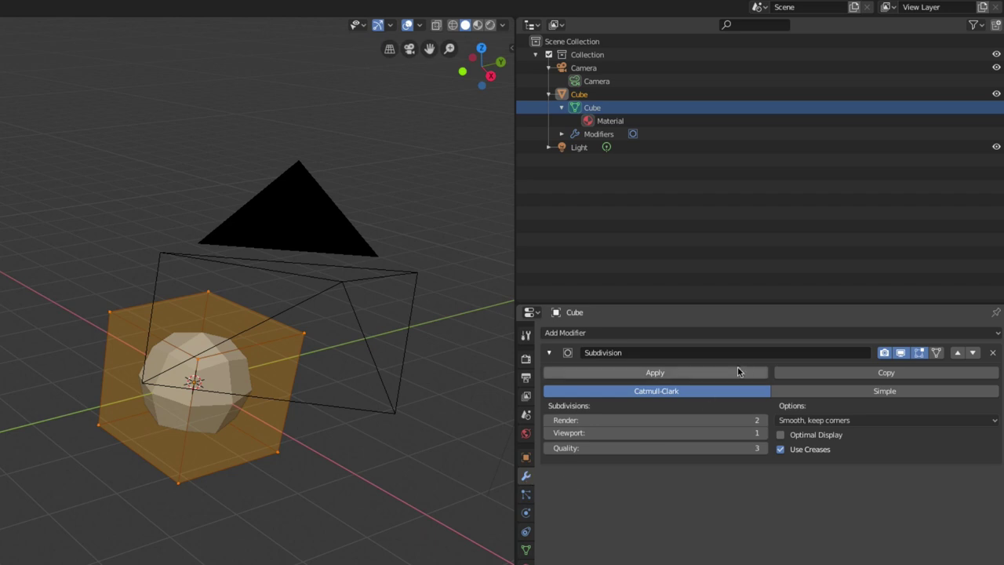
pyautogui.click(995, 354)
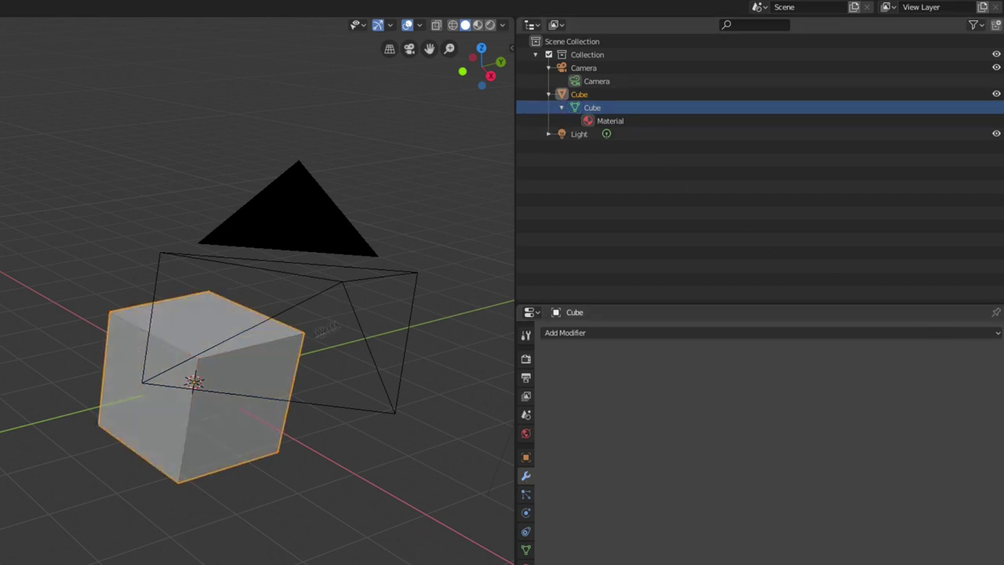
pyautogui.click(601, 121)
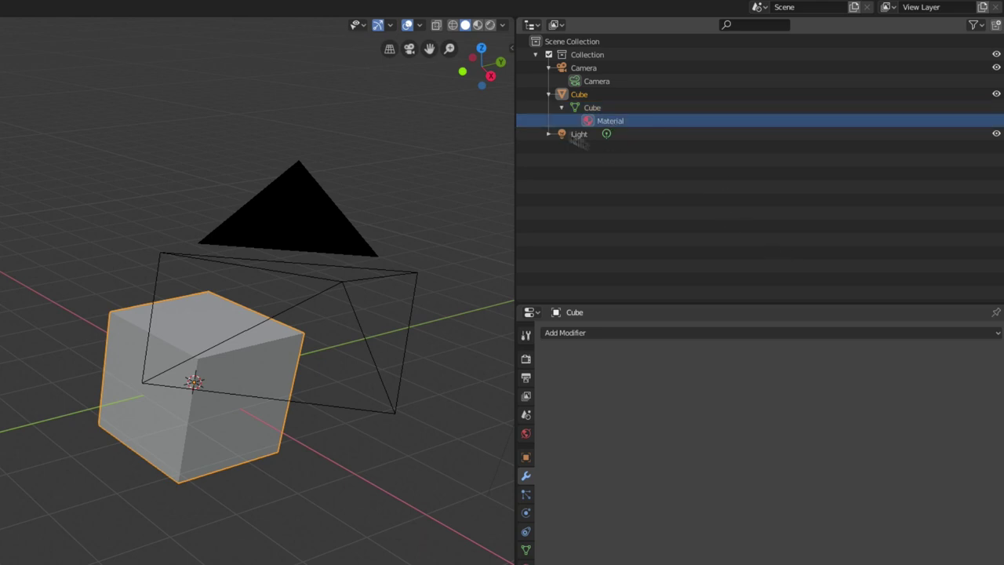
pyautogui.rightClick(607, 124)
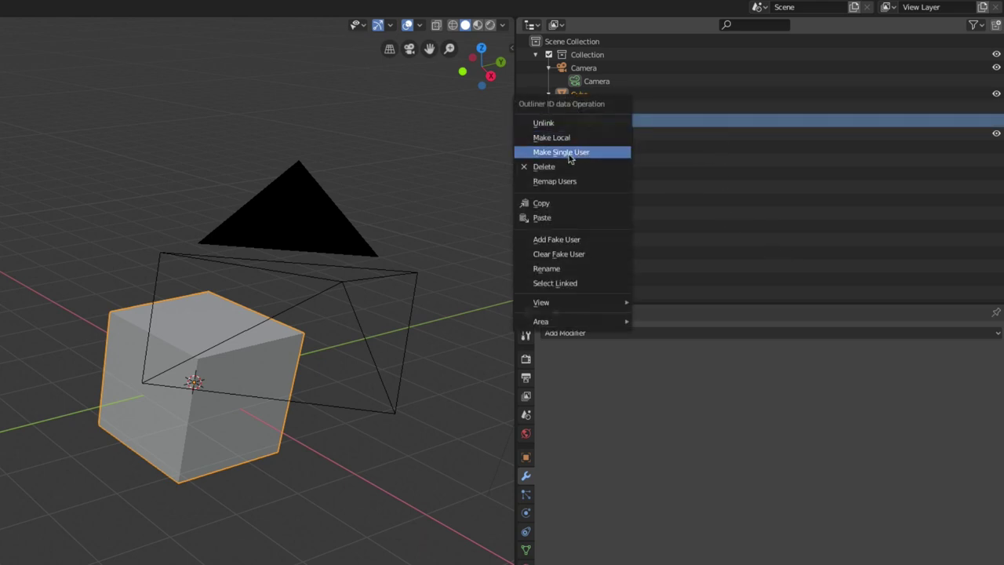
pyautogui.click(553, 166)
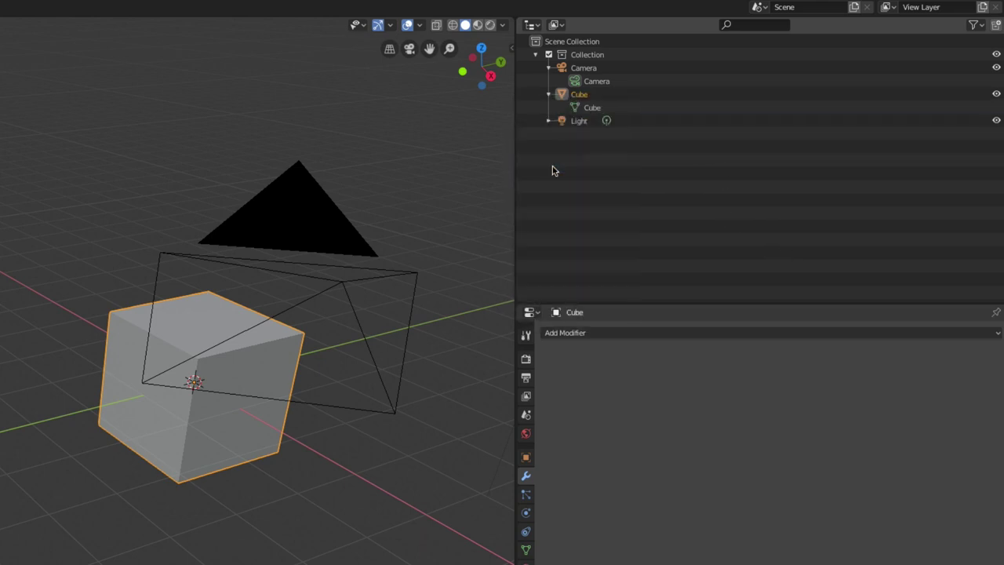
pyautogui.click(589, 108)
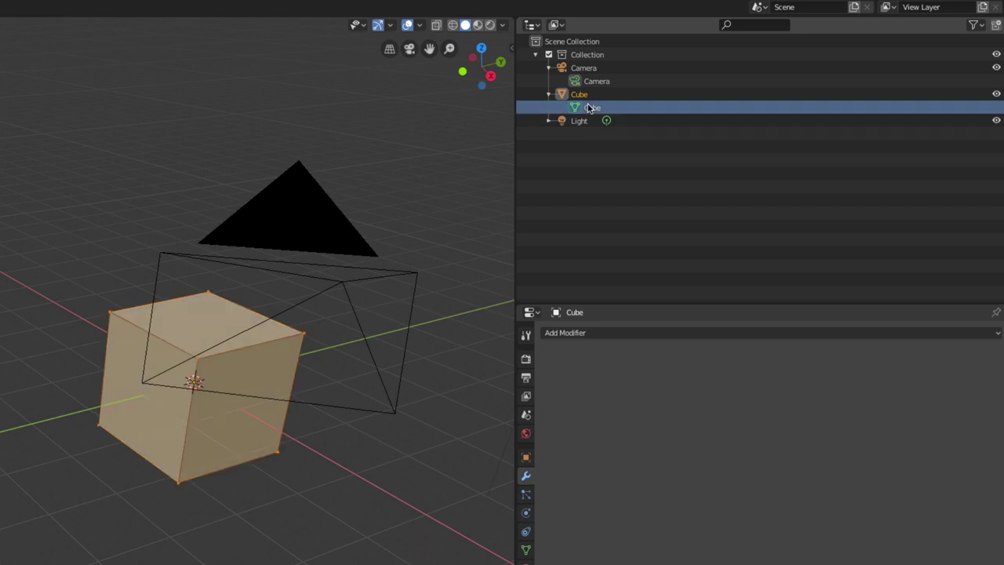
pyautogui.rightClick(589, 107)
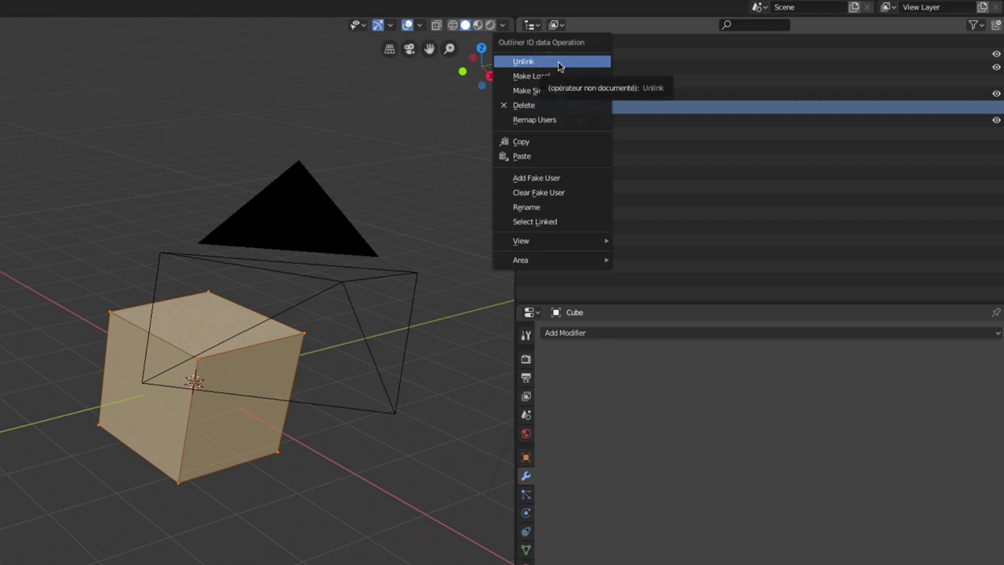
pyautogui.click(630, 157)
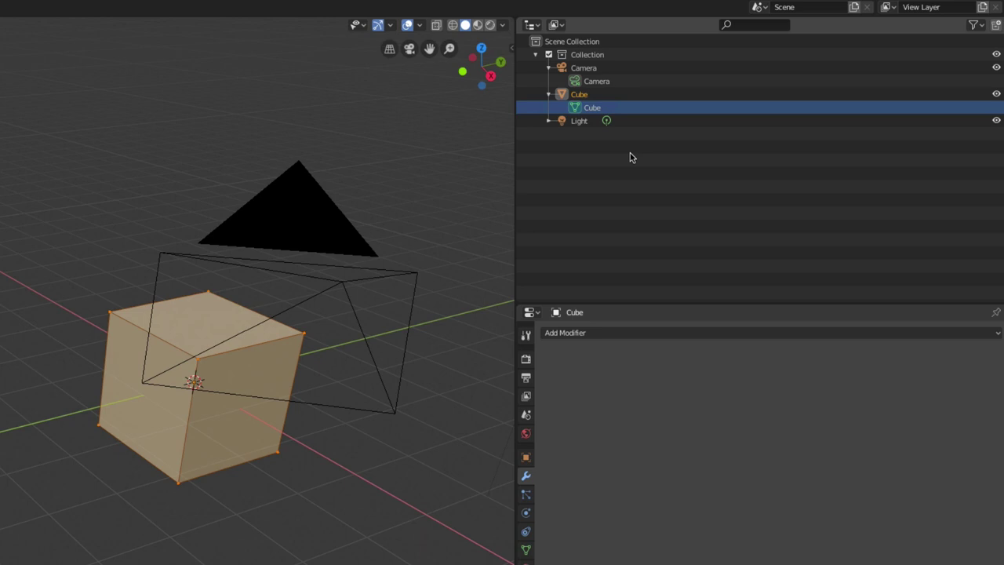
# - Add a second cube, Cube.001, move it left of the original, and toggle local view
pyautogui.press('Tab')
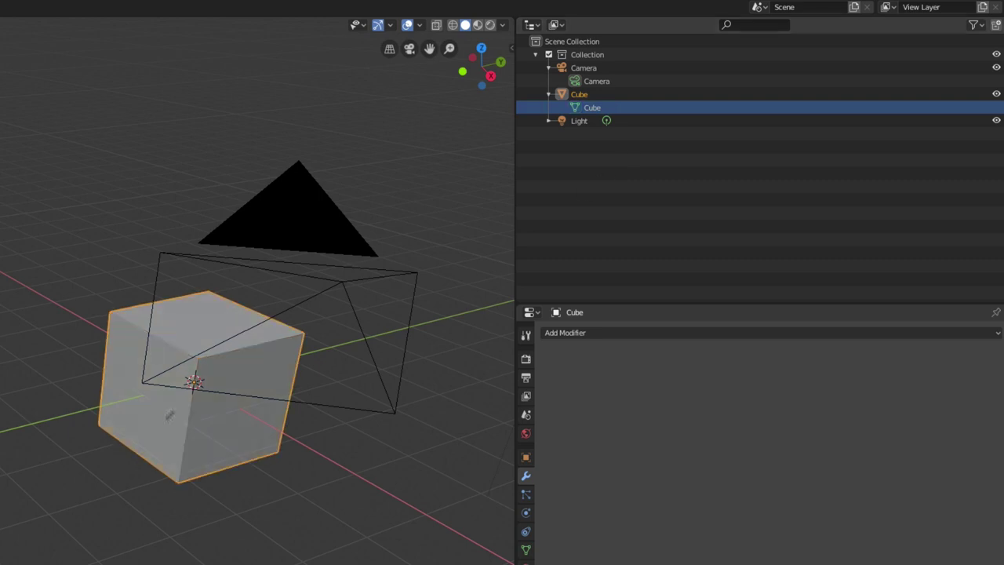
pyautogui.hotkey('shift', 'a')
pyautogui.click(120, 461)
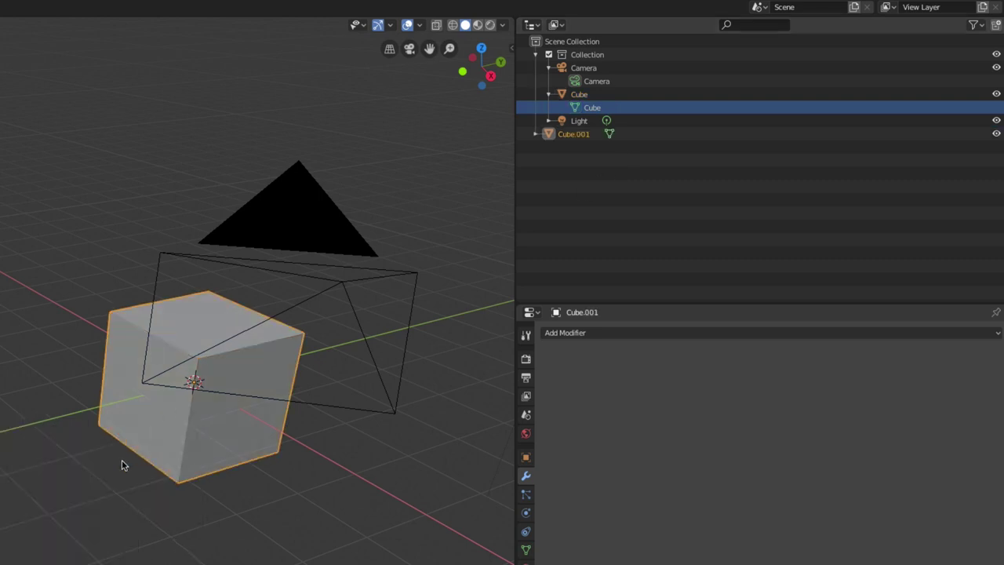
pyautogui.press('g')
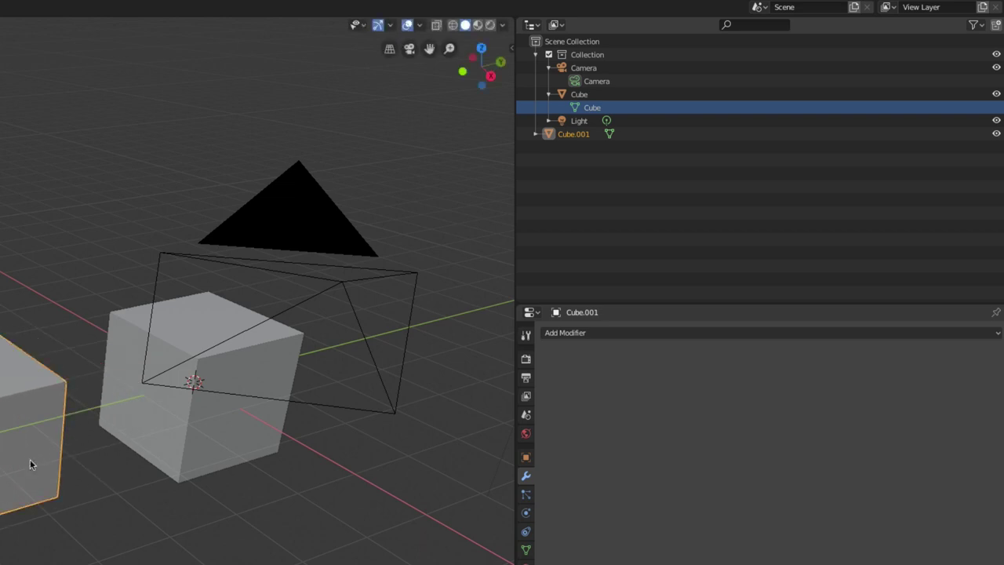
pyautogui.scroll(5, 248, 304)
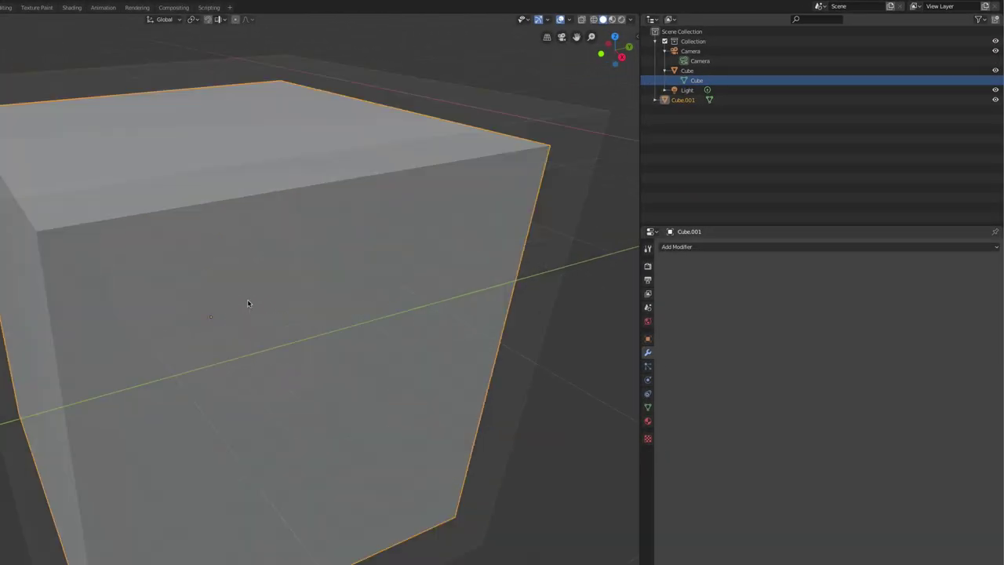
pyautogui.scroll(2, 247, 304)
pyautogui.scroll(-2, 257, 253)
pyautogui.scroll(-1, 251, 236)
pyautogui.press('KP_Divide')
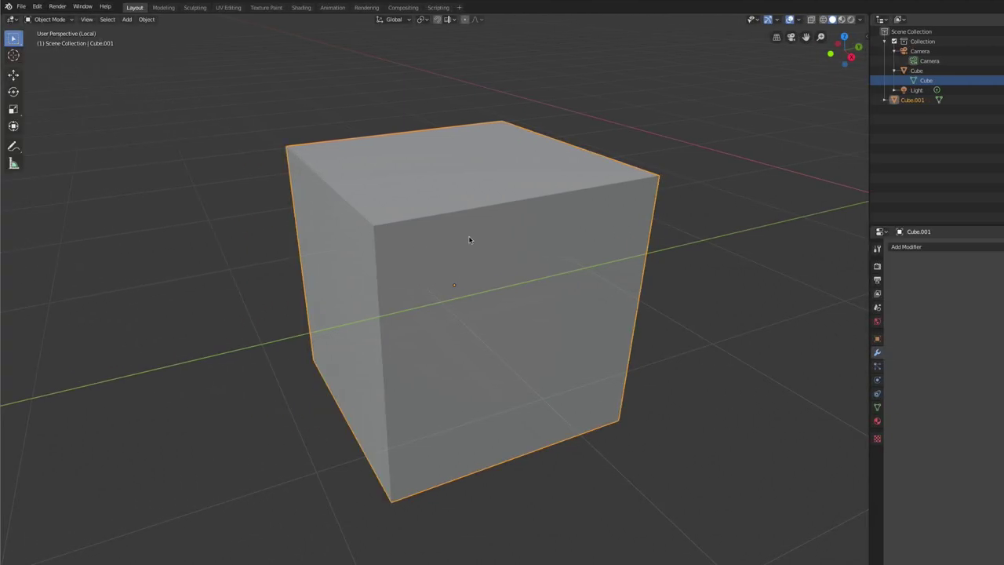
pyautogui.press('KP_Divide')
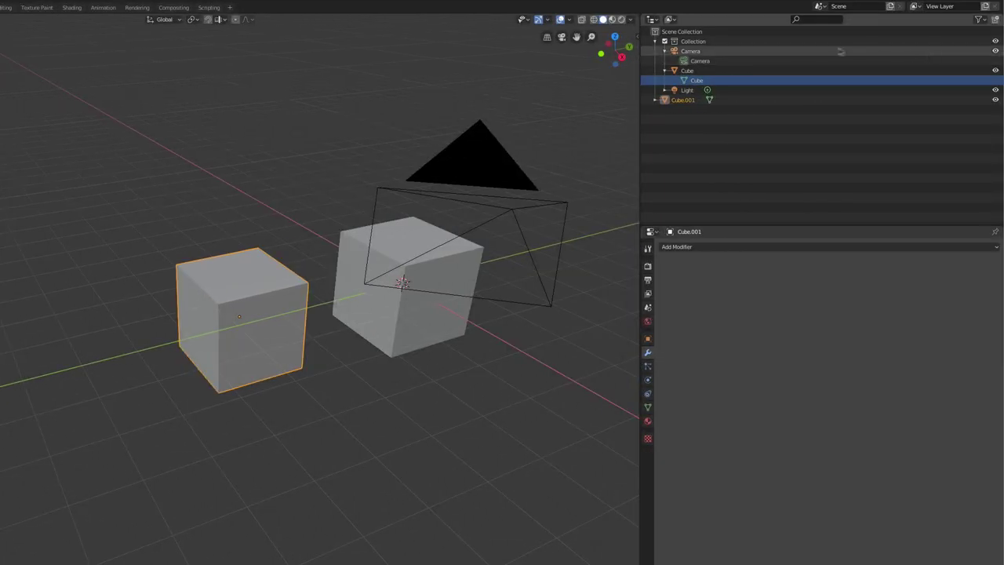
# - Switch the Outliner to Scenes mode and expand the Scene and its View Layers
pyautogui.click(672, 20)
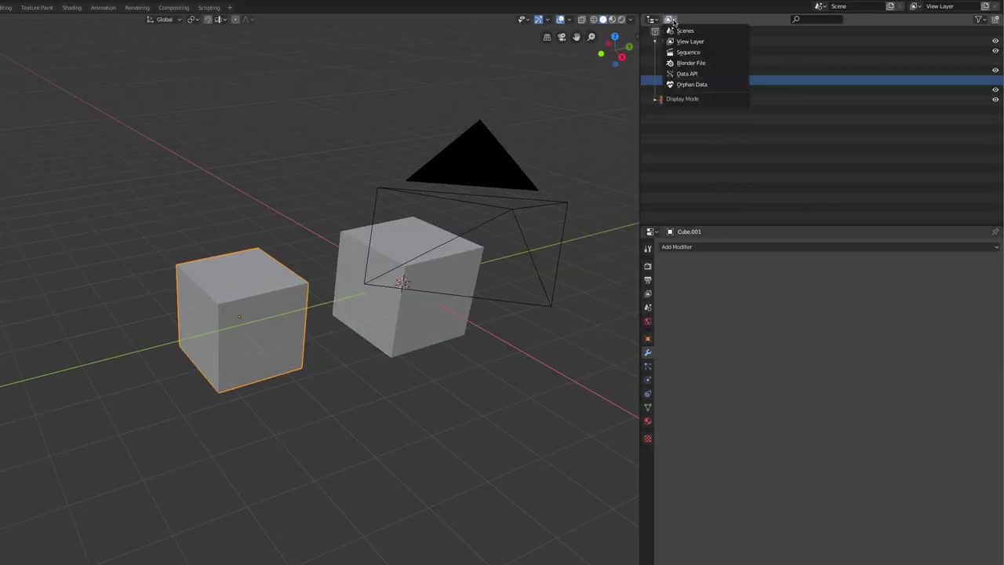
pyautogui.click(685, 30)
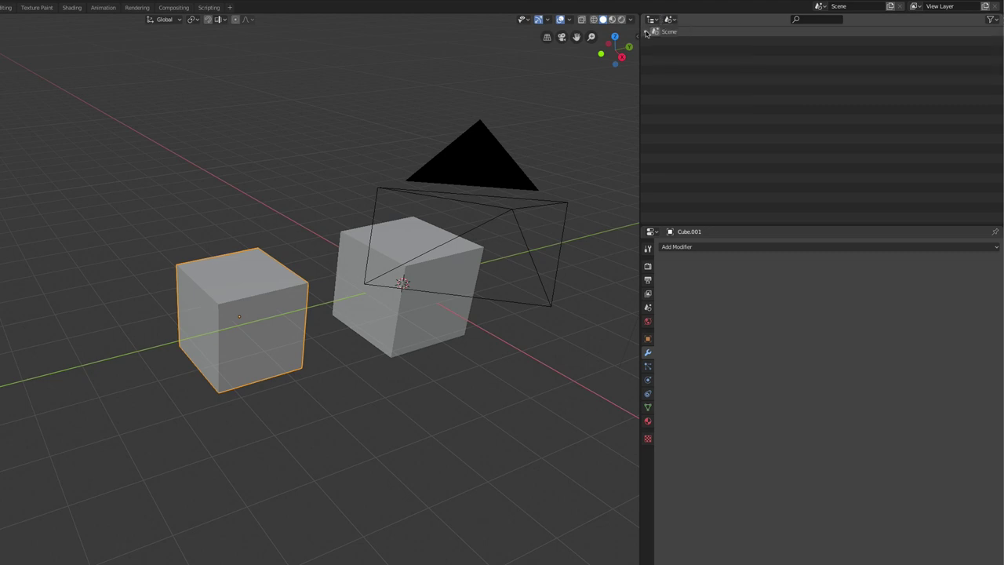
pyautogui.click(645, 31)
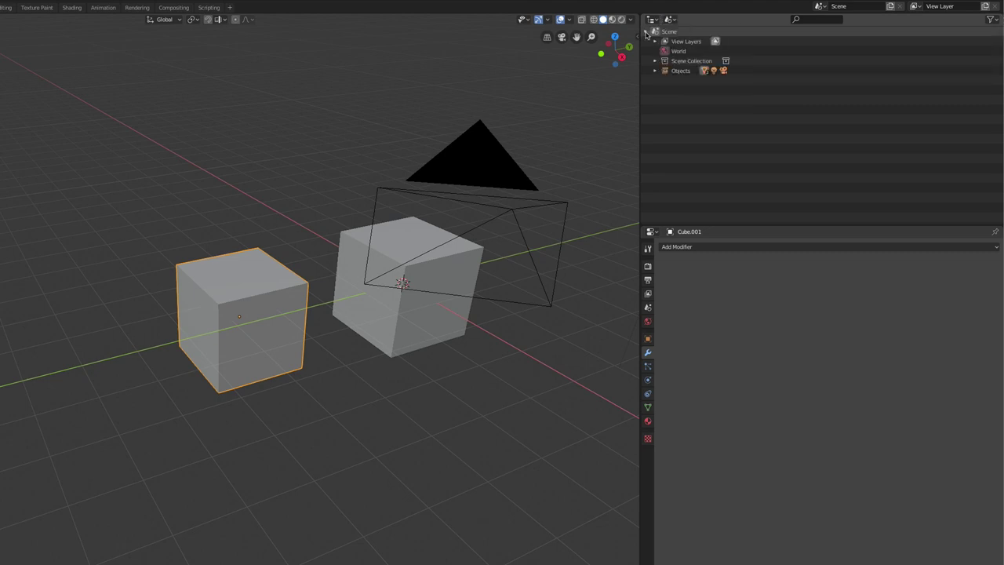
pyautogui.click(655, 41)
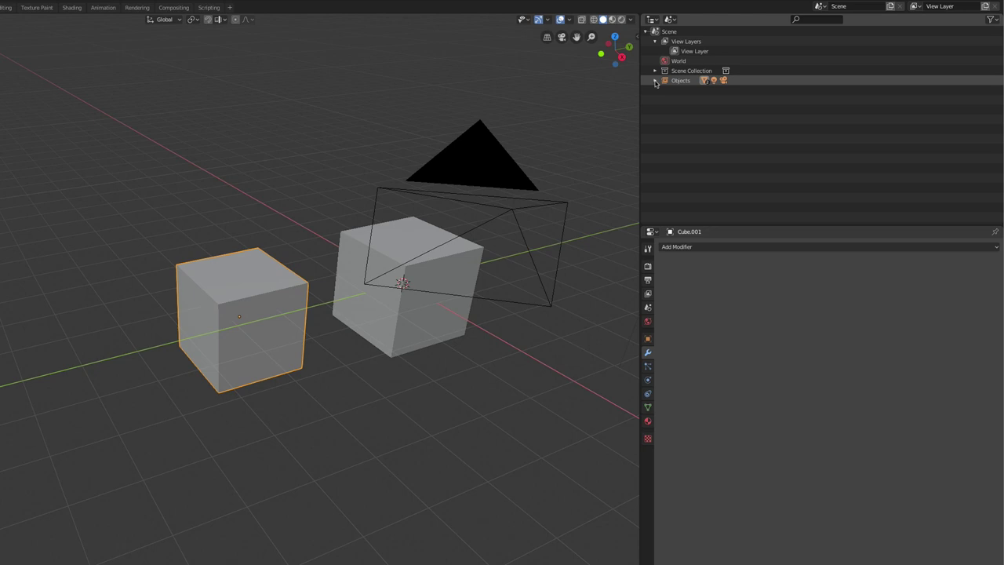
pyautogui.click(673, 20)
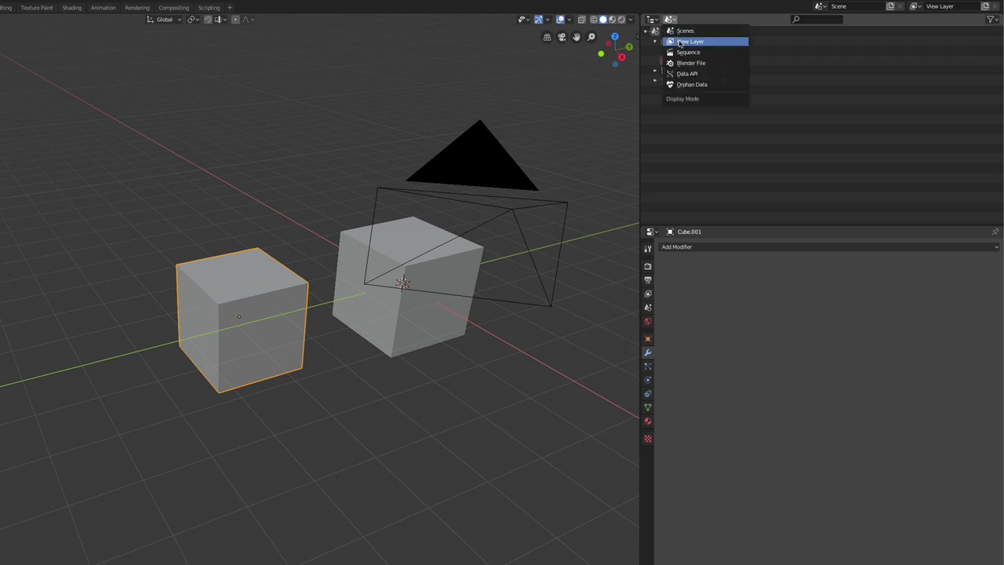
# - Switch the Outliner display mode to View Layer, then to Sequence
pyautogui.click(684, 42)
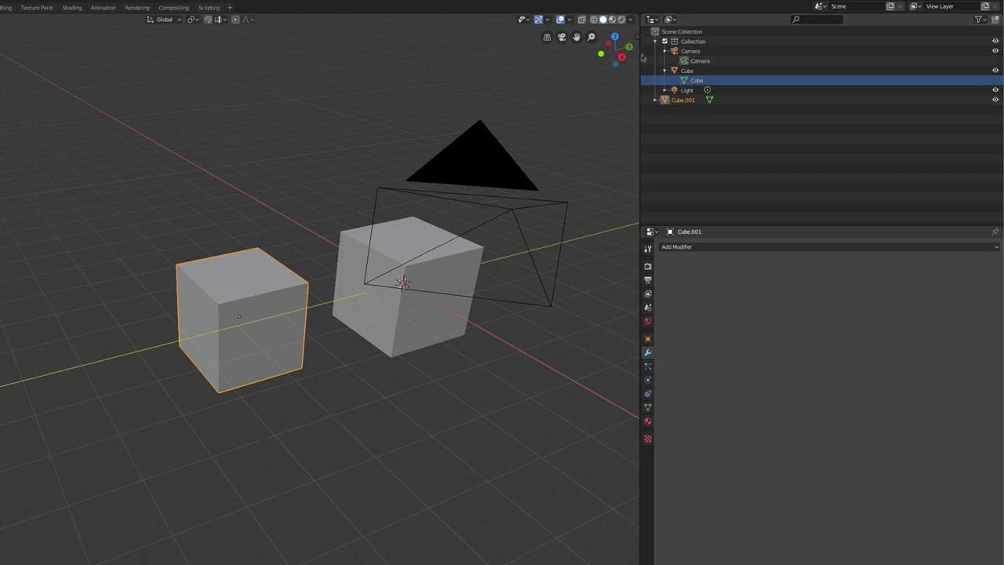
pyautogui.click(672, 19)
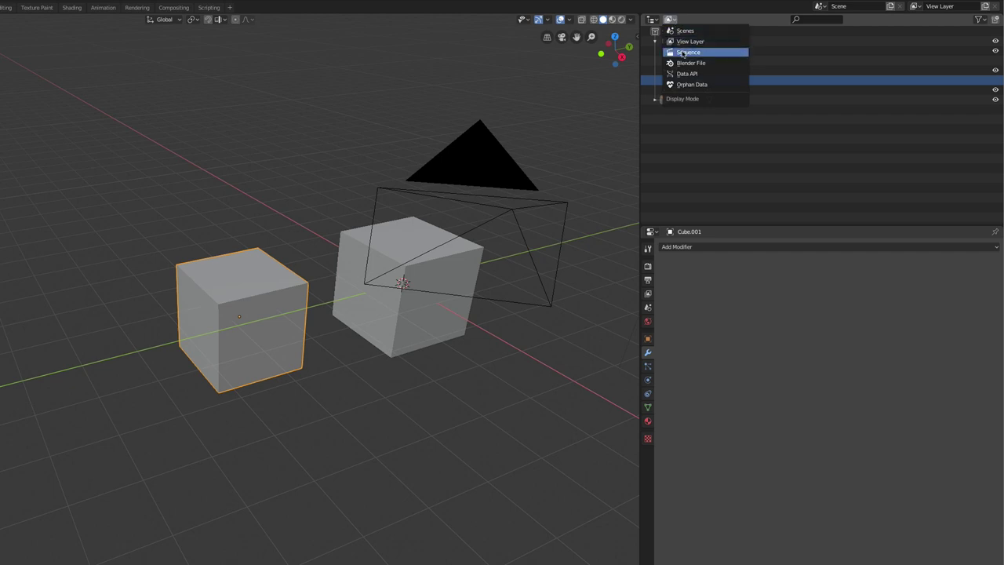
pyautogui.click(683, 52)
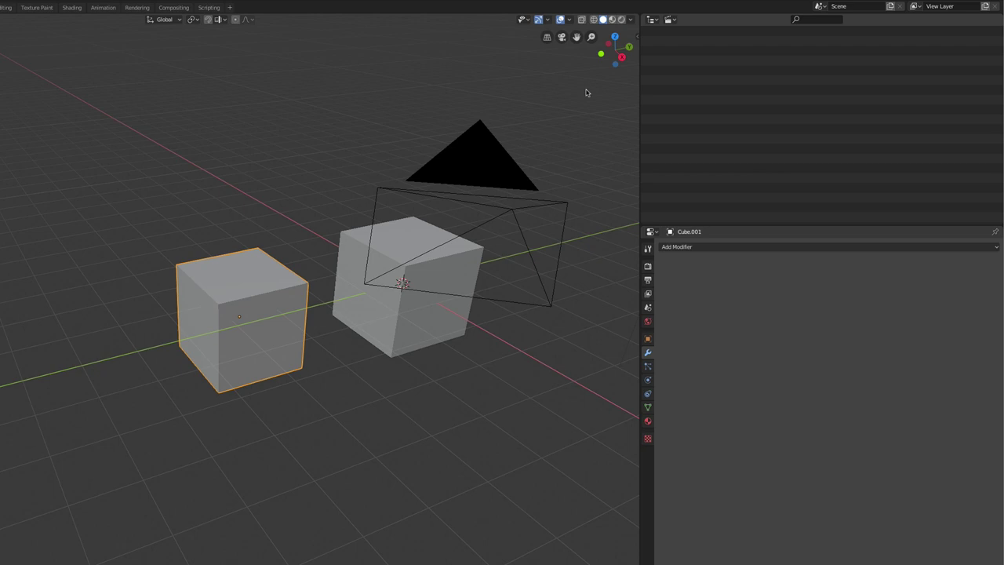
pyautogui.click(669, 19)
# - Switch the Outliner to Blender File mode and briefly expand and collapse Brushes and Images
pyautogui.click(681, 62)
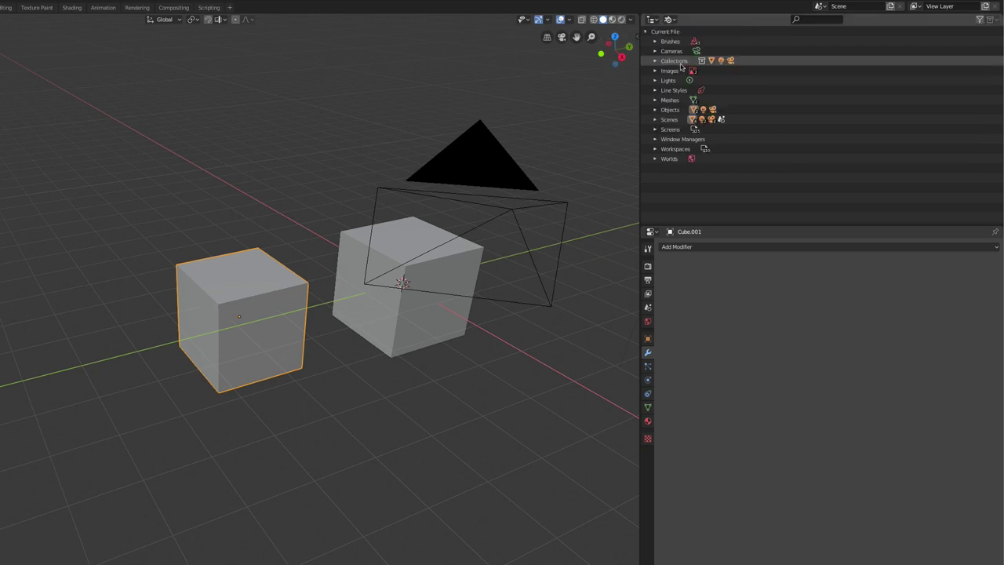
pyautogui.click(672, 19)
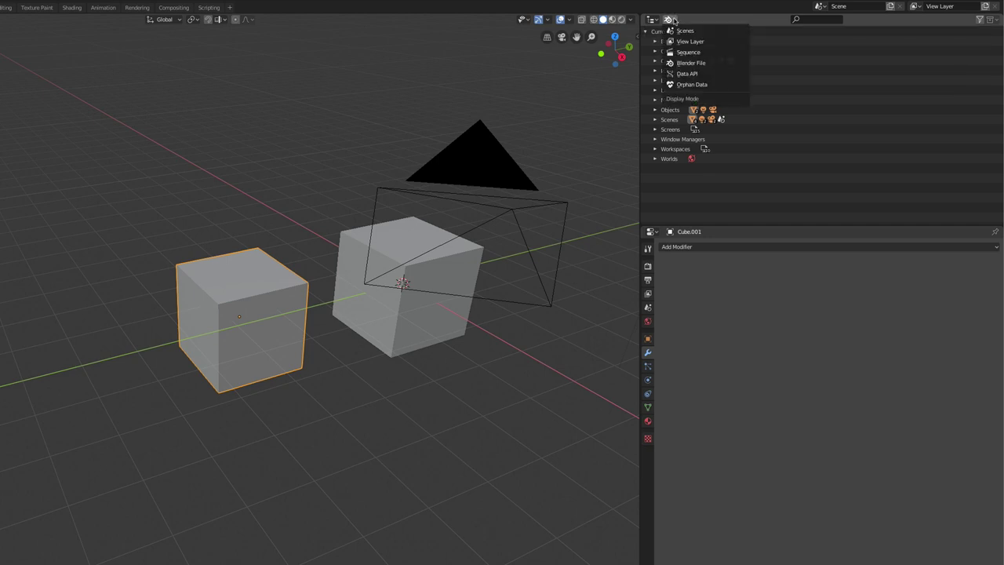
pyautogui.click(694, 18)
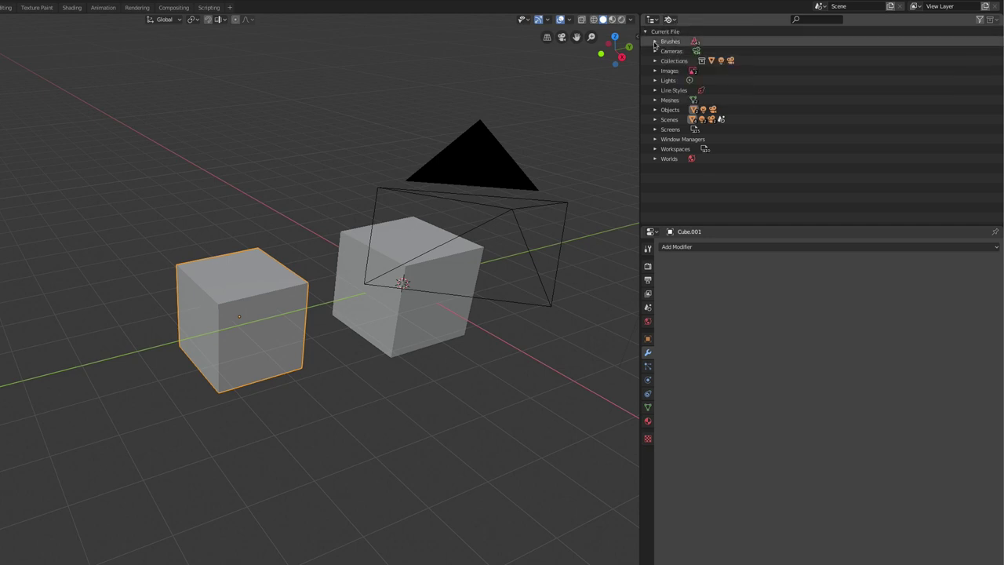
pyautogui.click(655, 41)
pyautogui.click(655, 41)
pyautogui.click(655, 71)
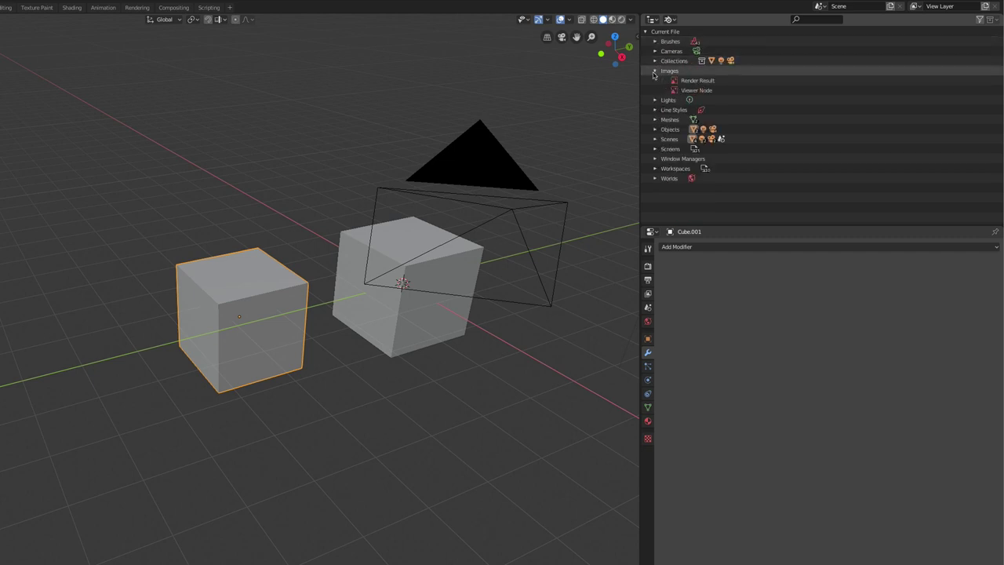
pyautogui.click(655, 72)
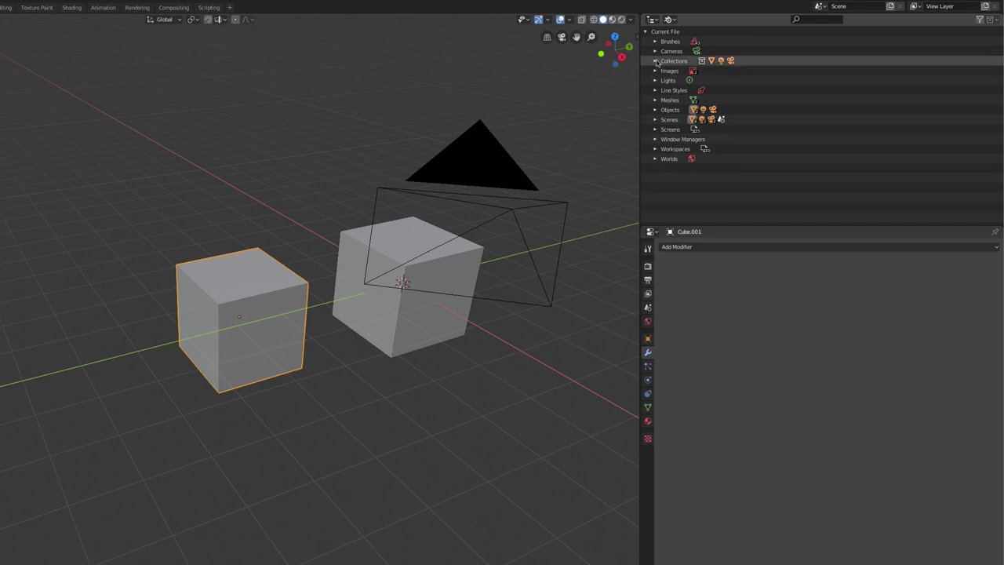
pyautogui.click(671, 20)
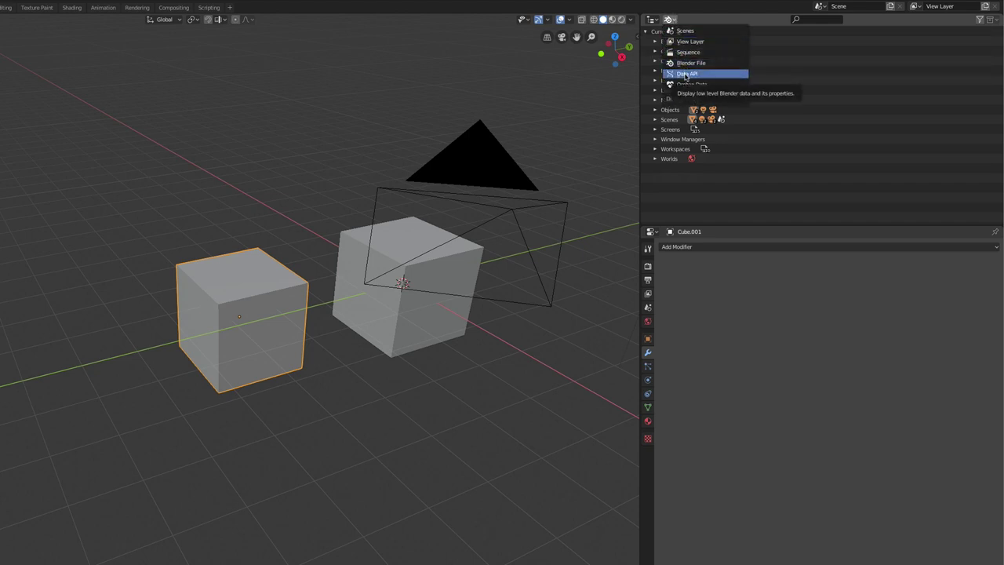
# - Browse the Outliner in Data API mode, peeking at Version, then switch to Orphan Data mode
pyautogui.click(687, 75)
pyautogui.scroll(-5, 703, 83)
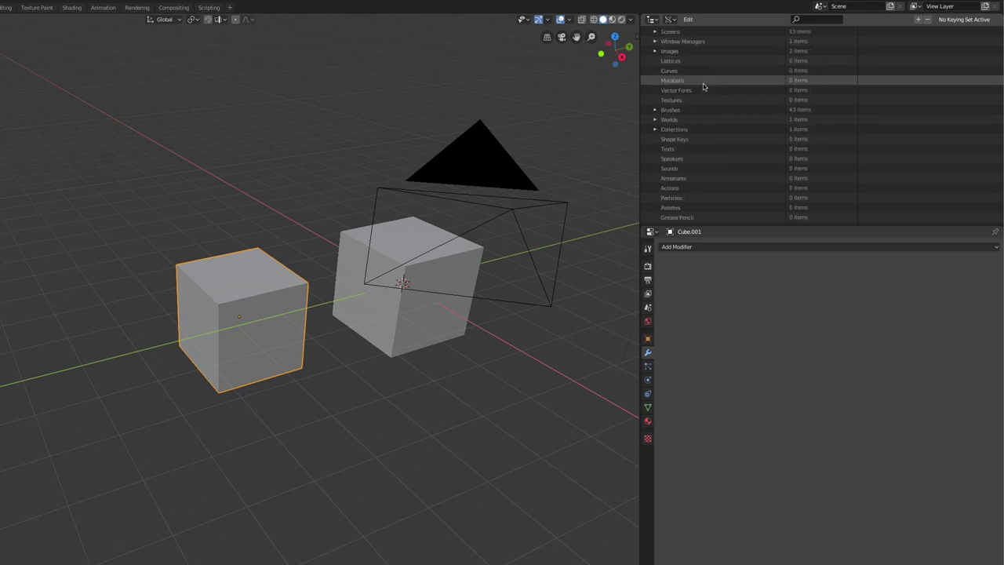
pyautogui.scroll(5, 703, 83)
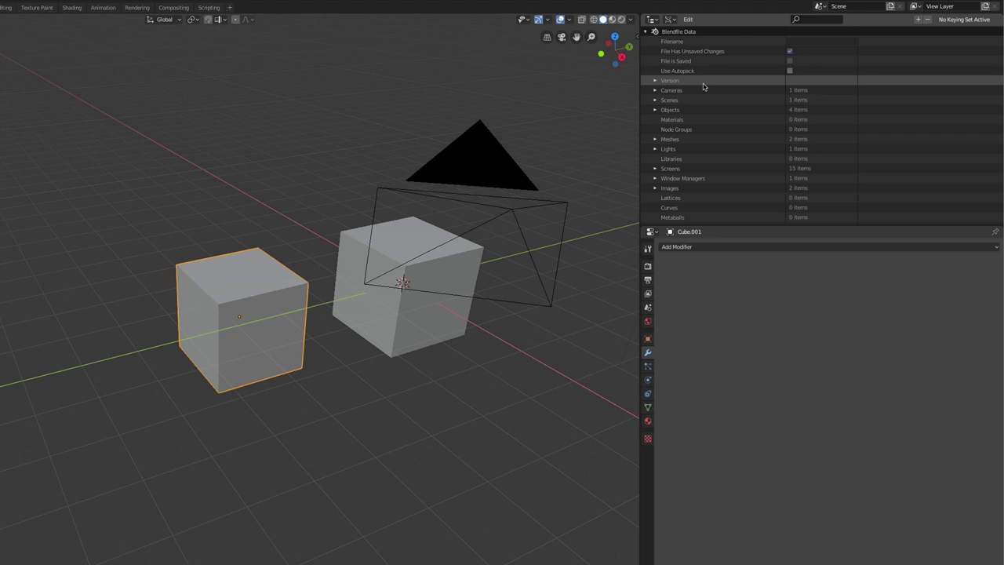
pyautogui.click(655, 82)
pyautogui.click(655, 82)
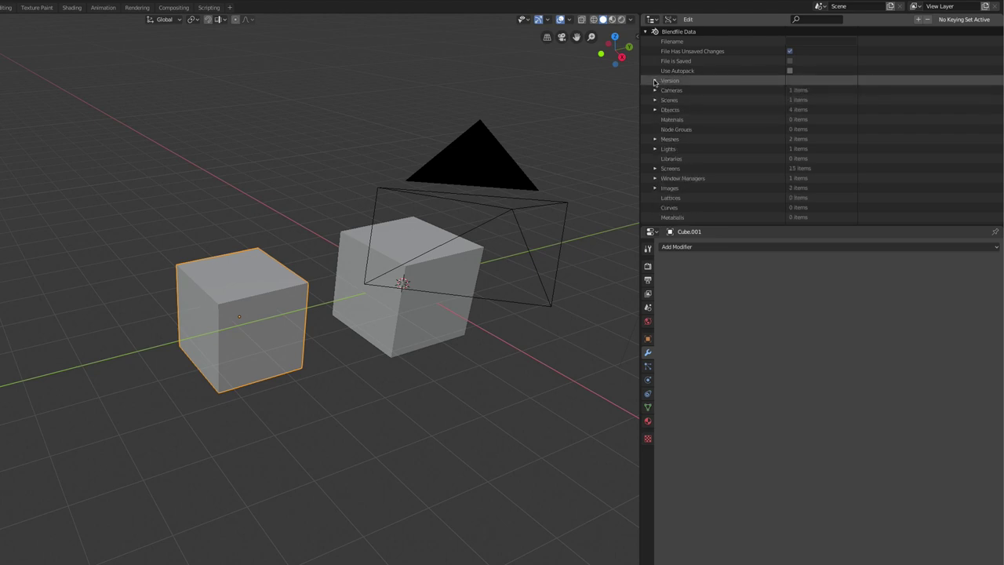
pyautogui.click(669, 18)
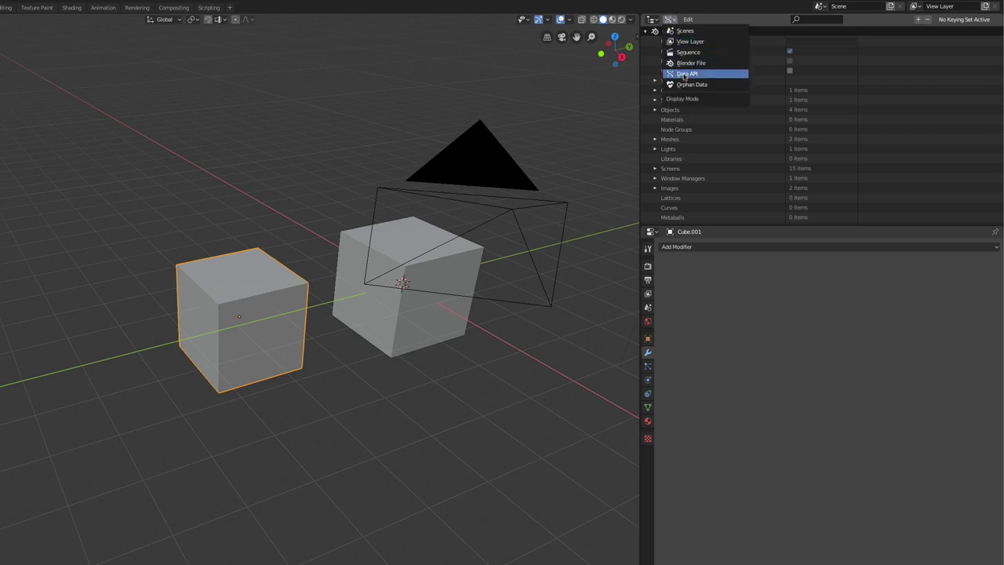
pyautogui.click(687, 84)
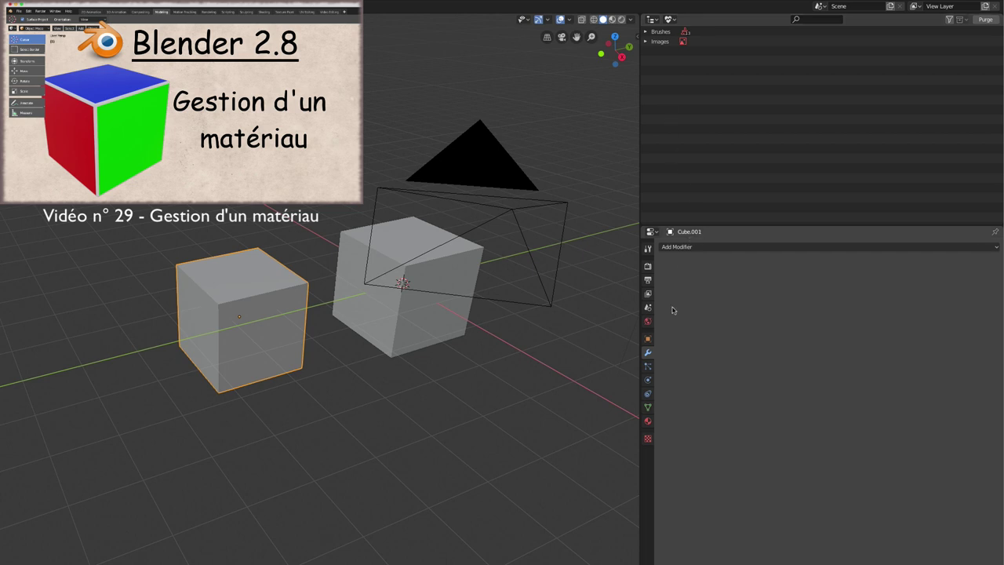
# - Give Cube.001 four material slots, each with a new material
pyautogui.click(648, 421)
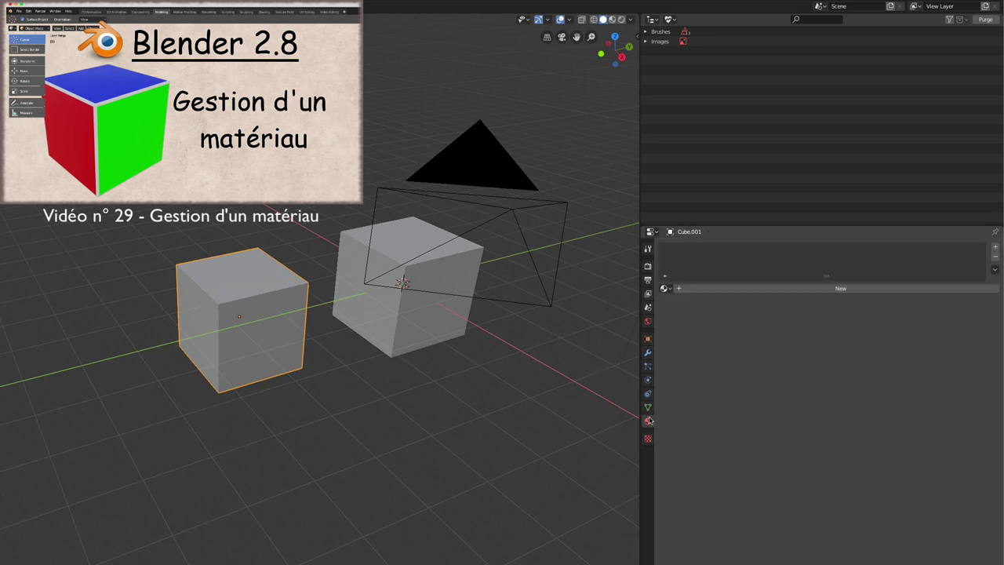
pyautogui.click(861, 289)
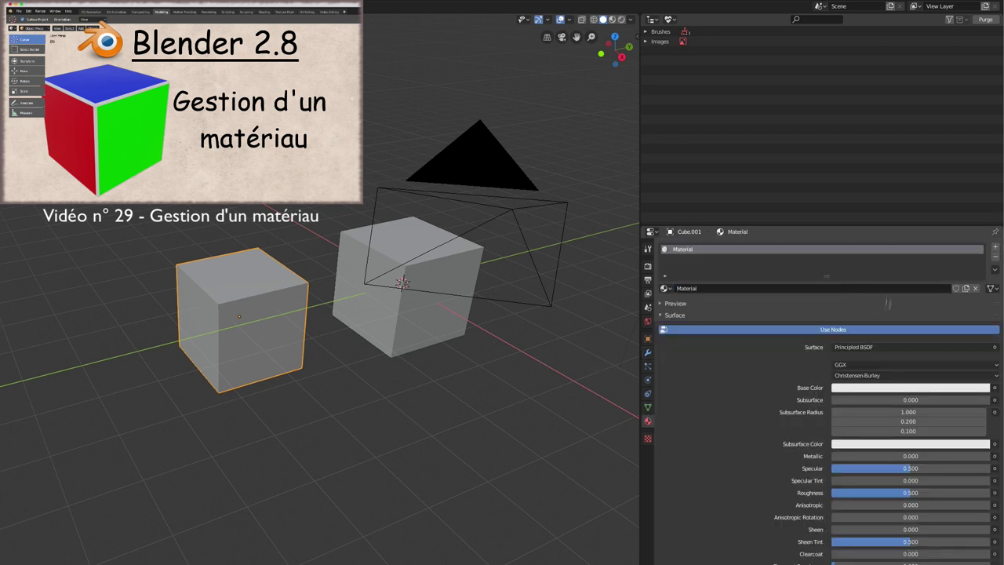
pyautogui.click(995, 248)
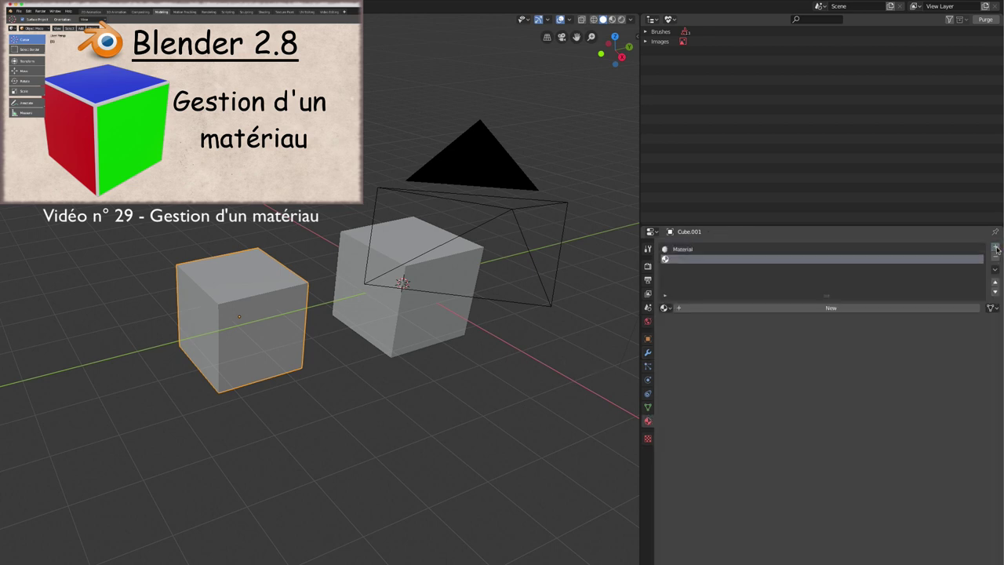
pyautogui.click(995, 247)
pyautogui.click(994, 247)
pyautogui.click(712, 264)
pyautogui.click(830, 308)
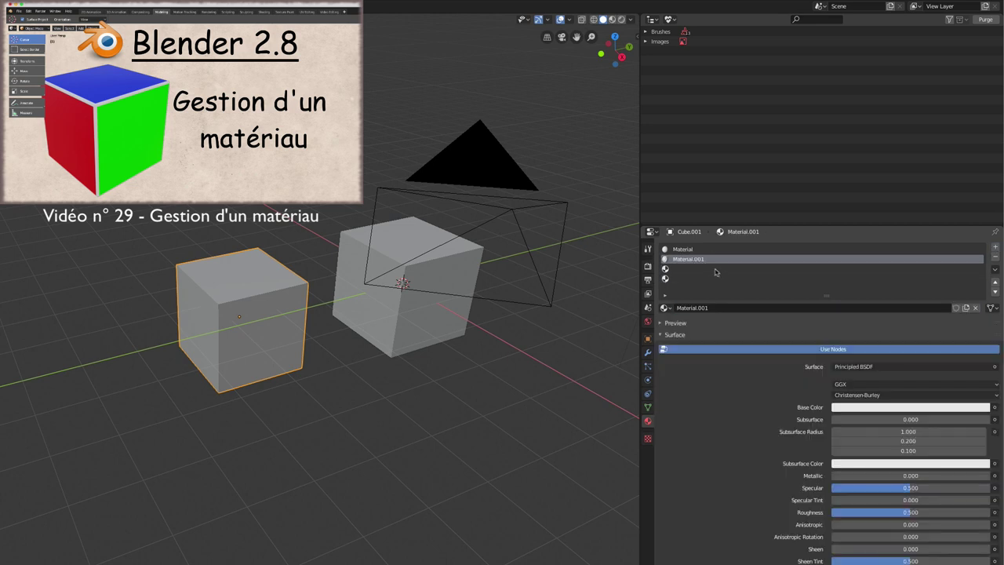
pyautogui.click(816, 269)
pyautogui.click(695, 280)
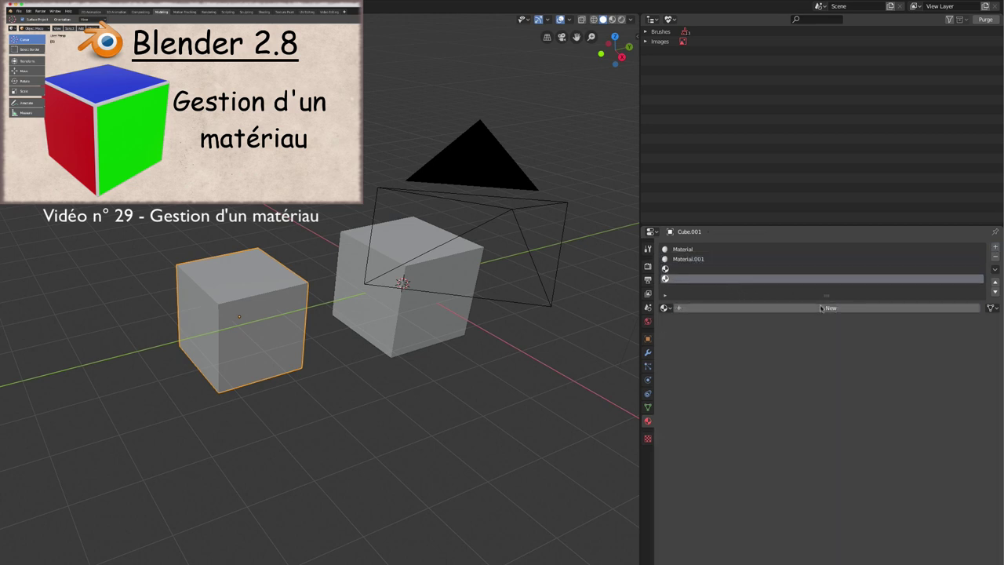
pyautogui.click(824, 308)
pyautogui.click(710, 269)
pyautogui.click(794, 308)
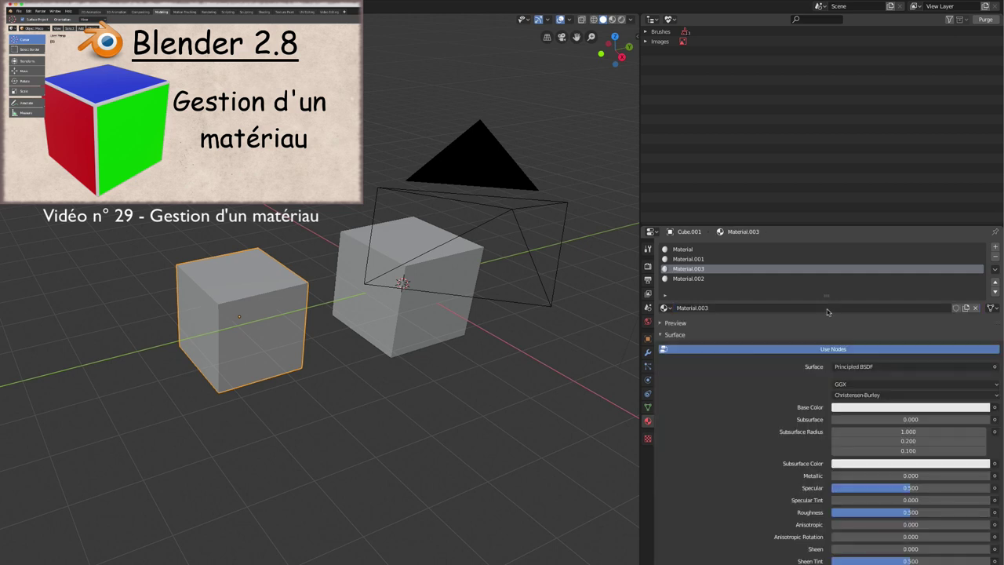
# - Set base colours: Material.003 green, Material.001 red, and Material blue
pyautogui.click(875, 407)
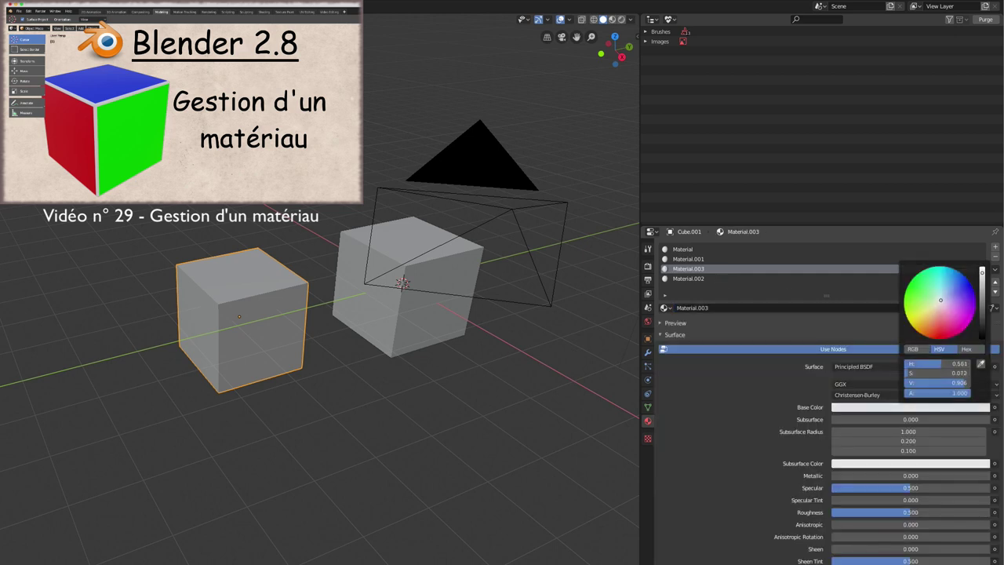
pyautogui.click(909, 292)
pyautogui.click(690, 259)
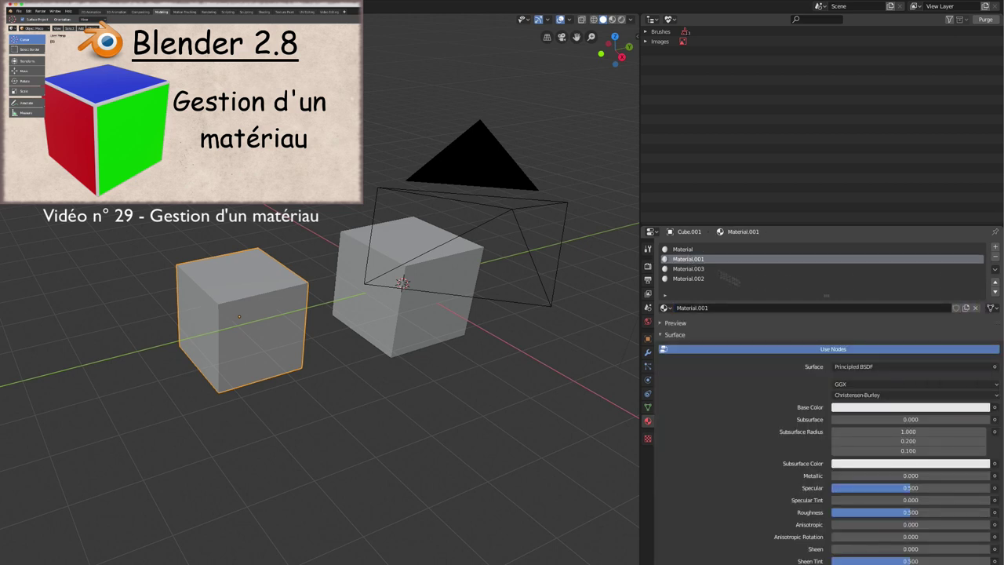
pyautogui.click(882, 406)
pyautogui.moveTo(936, 309); pyautogui.dragTo(945, 342)
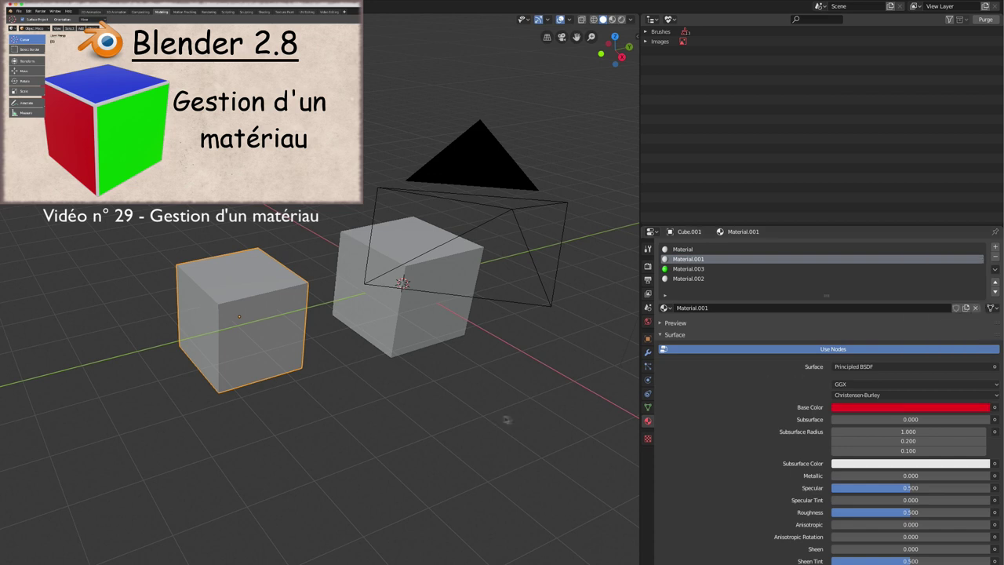
pyautogui.click(683, 249)
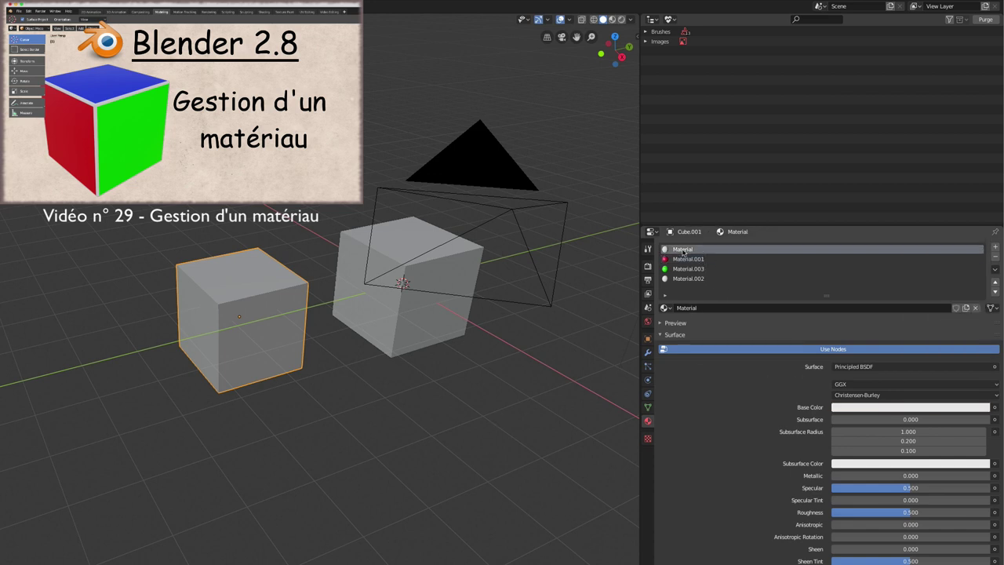
pyautogui.click(879, 407)
pyautogui.click(884, 408)
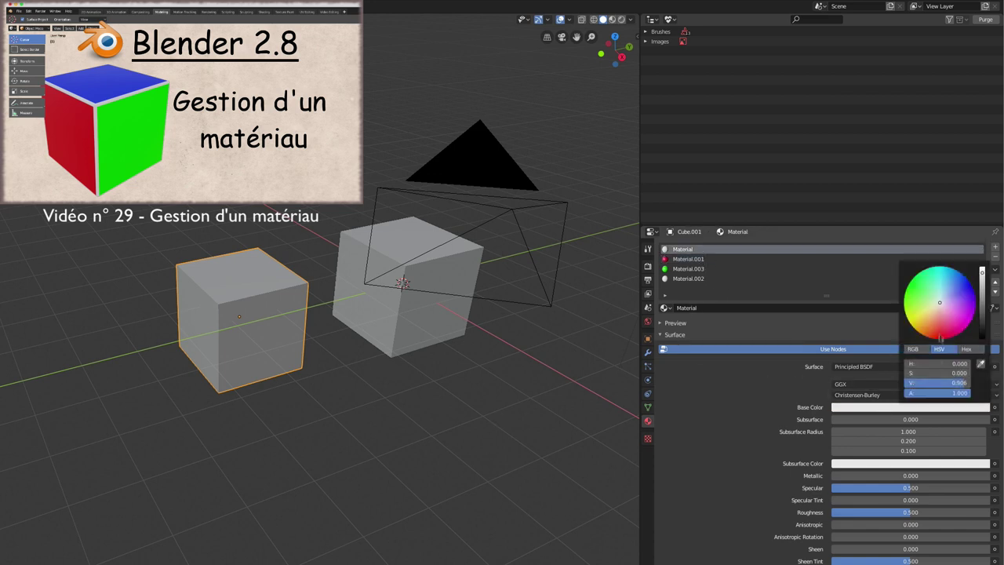
pyautogui.moveTo(945, 309); pyautogui.dragTo(967, 280)
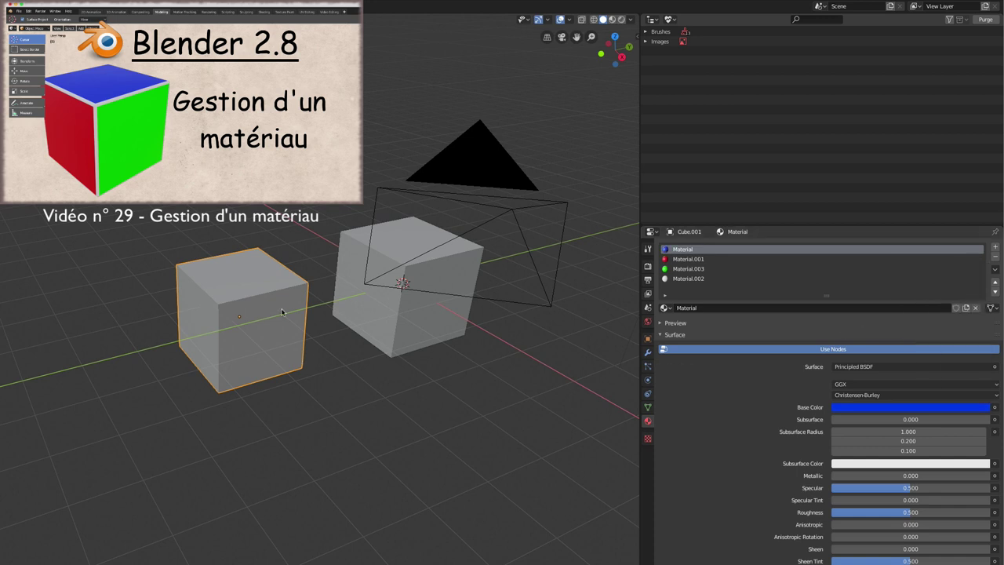
# - Switch the viewport to Material Preview and cycle through the slots, ending on blue Material
pyautogui.press('z')
pyautogui.click(281, 365)
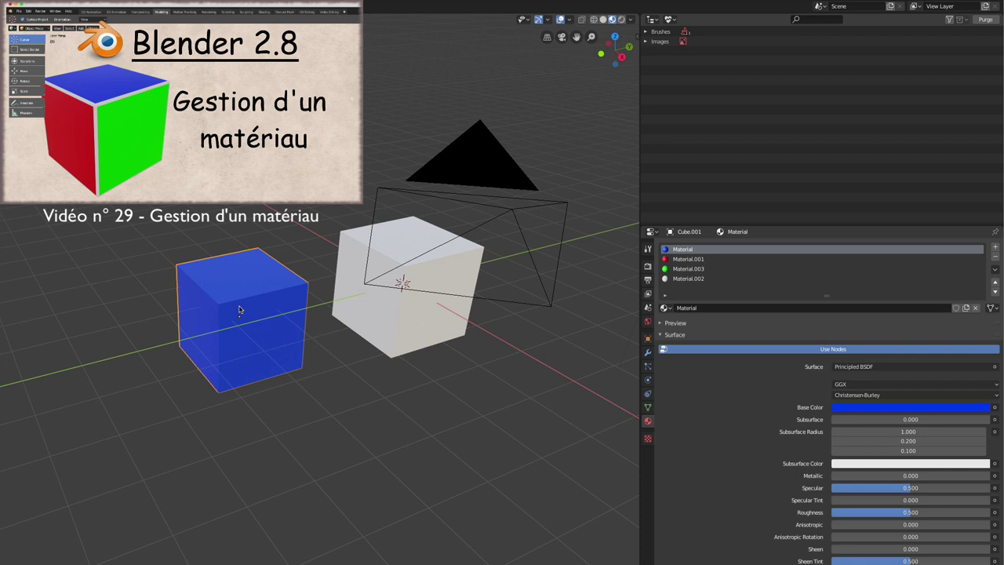
pyautogui.click(677, 259)
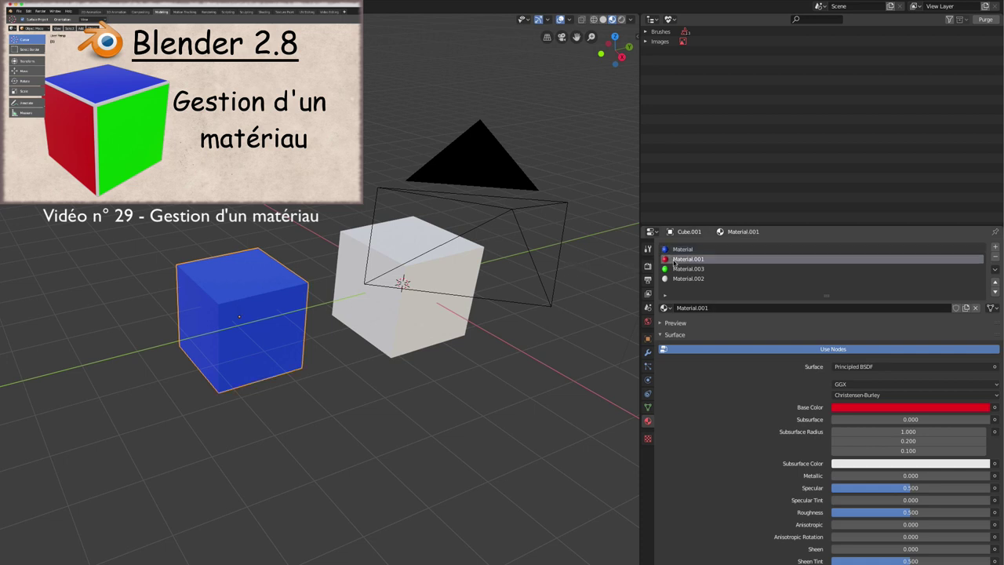
pyautogui.click(678, 269)
pyautogui.click(681, 278)
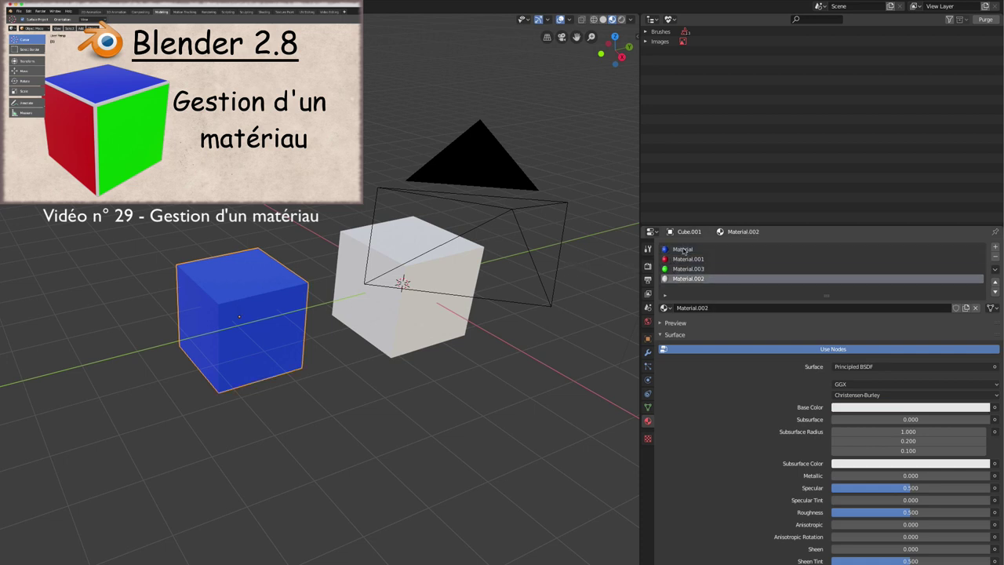
pyautogui.click(683, 250)
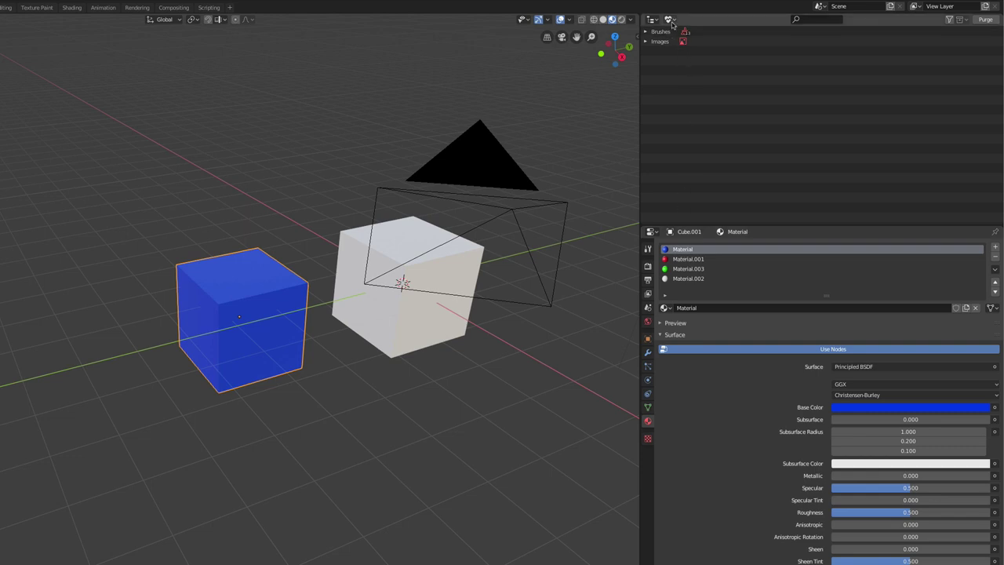
# - Show Orphan Data in the Outliner and check the orphaned Images, undoing a stray click
pyautogui.click(670, 19)
pyautogui.click(687, 83)
pyautogui.click(645, 42)
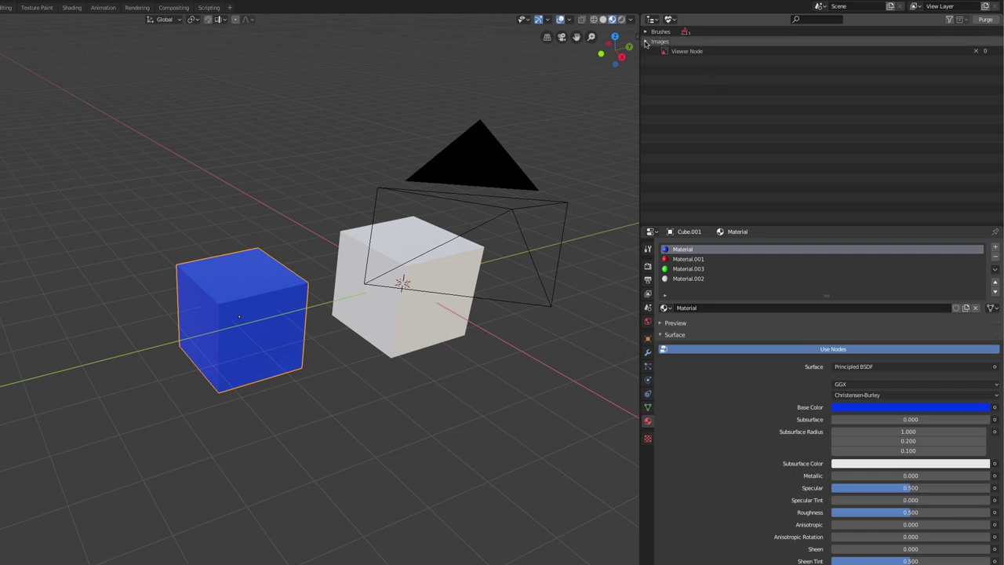
pyautogui.click(645, 41)
pyautogui.click(645, 42)
pyautogui.hotkey('ctrl', 'z')
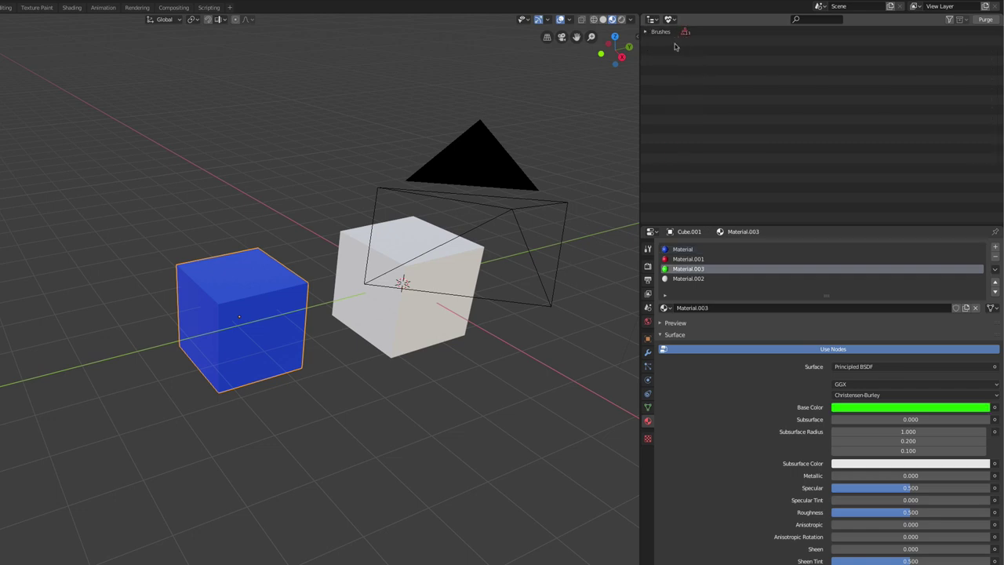
# - Reselect Orphan Data mode and expand then collapse the unused Brushes list
pyautogui.click(671, 20)
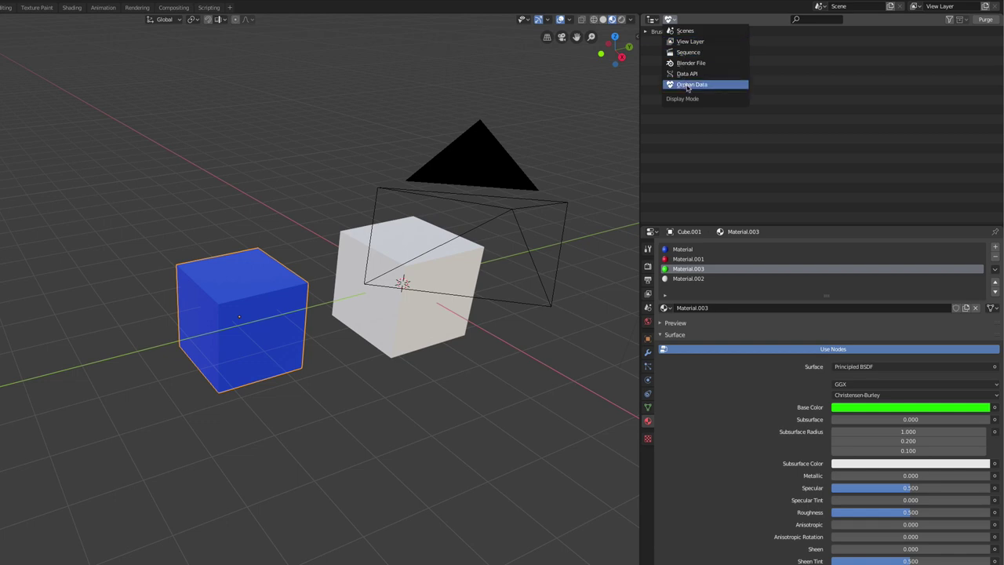
pyautogui.click(690, 84)
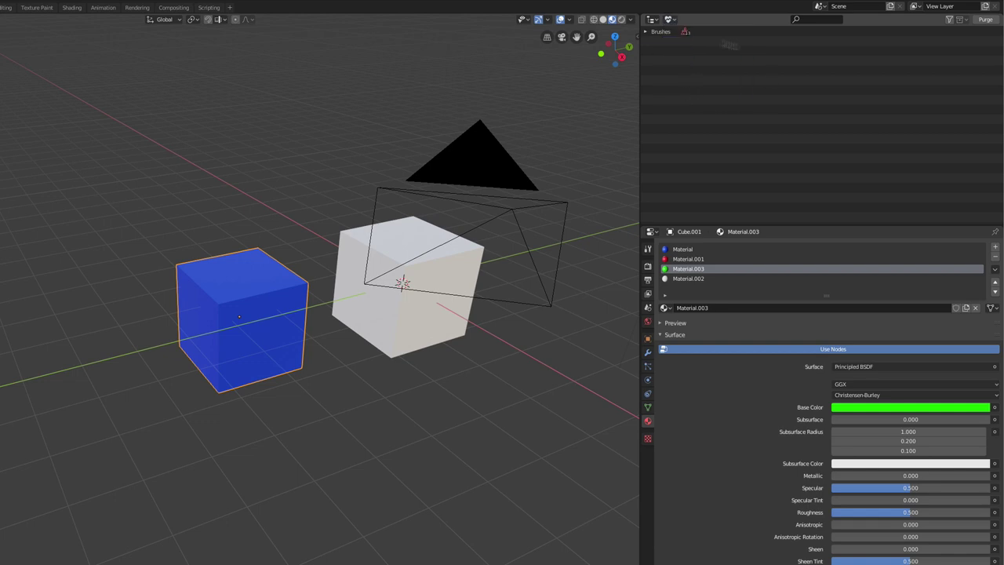
pyautogui.click(644, 31)
pyautogui.click(645, 31)
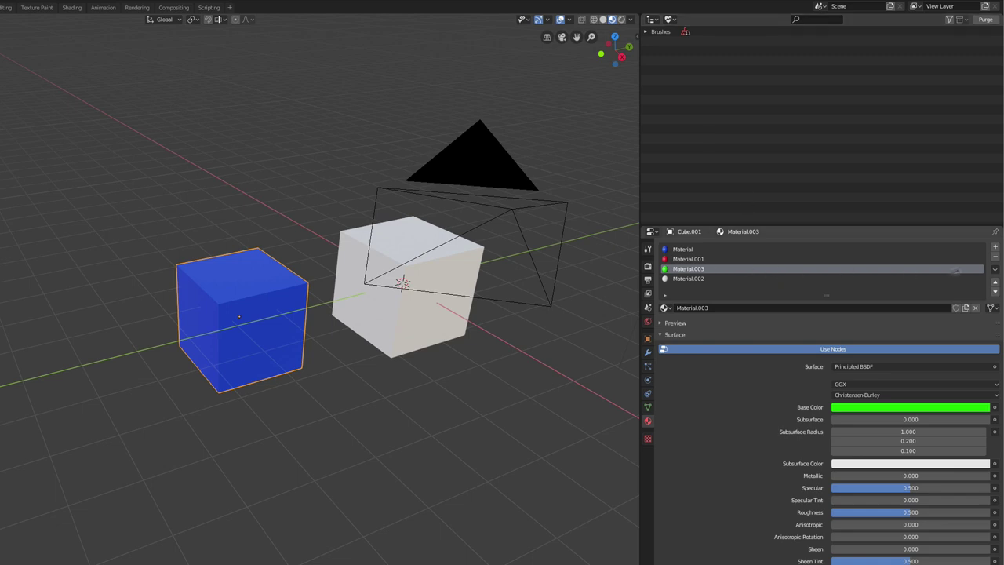
# - Remove the green Material.003 and red Material.001 slots from the cube
pyautogui.click(996, 259)
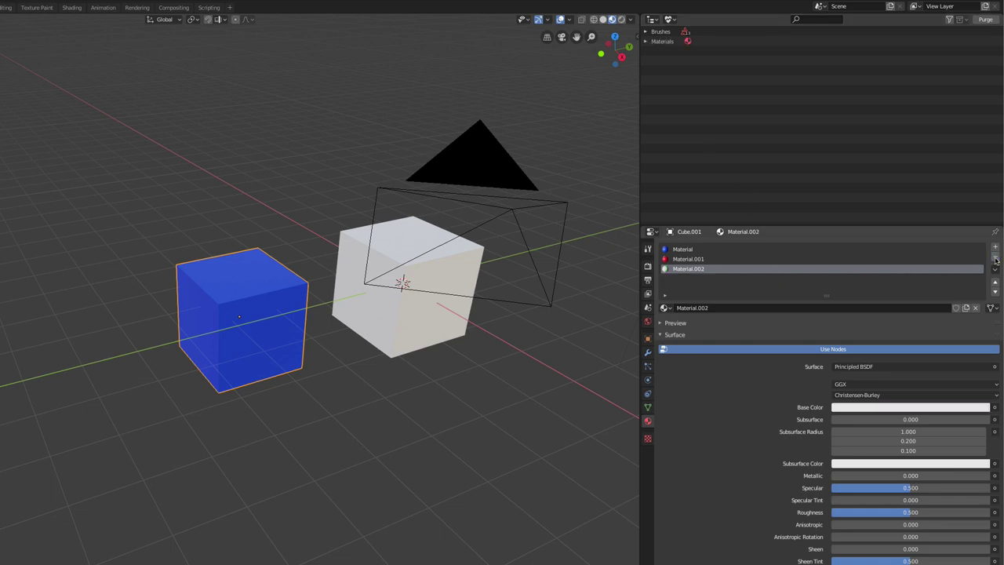
pyautogui.click(703, 260)
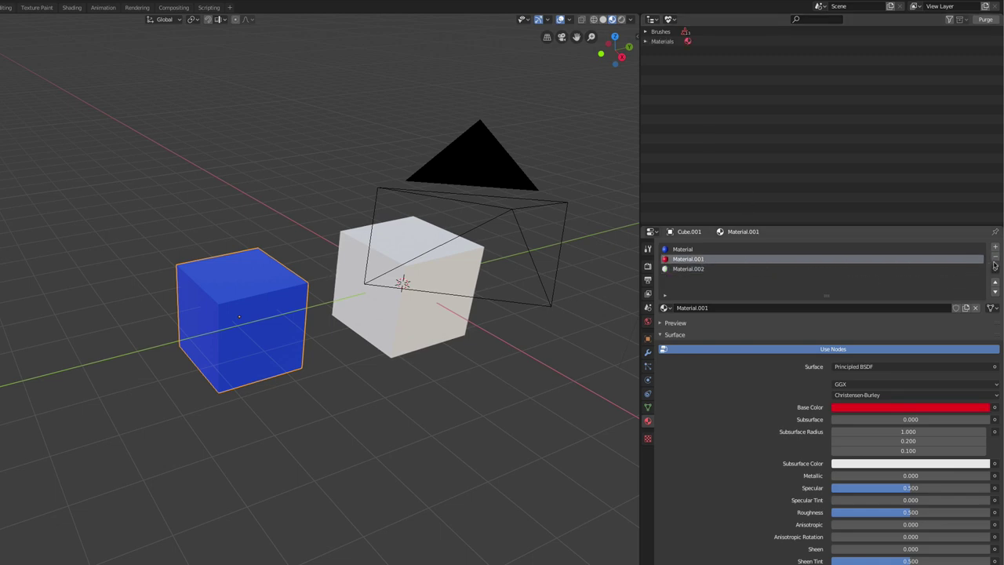
pyautogui.click(995, 262)
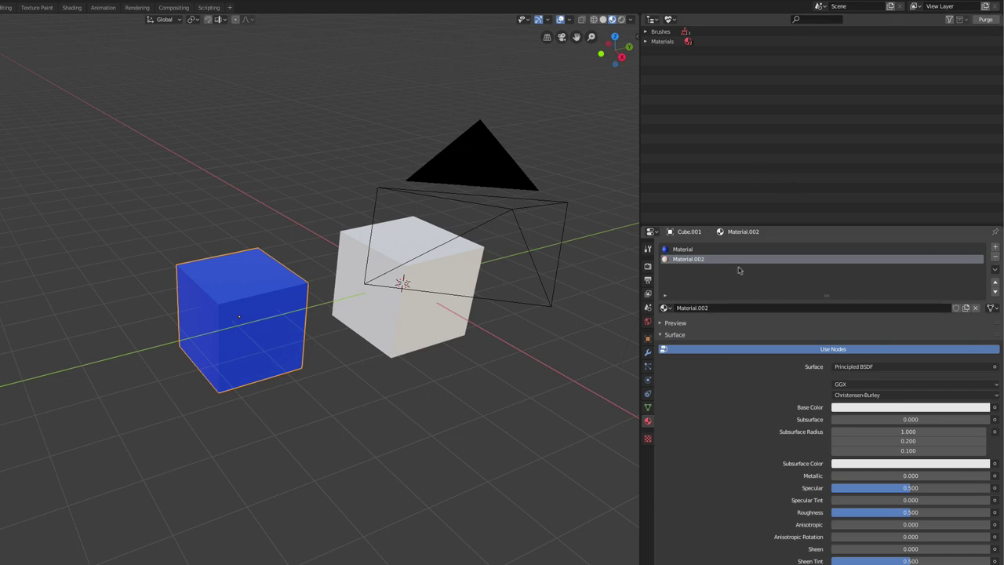
# - Purge the two orphaned materials in Orphan Data, leaving Material and Material.002
pyautogui.click(665, 308)
pyautogui.click(645, 42)
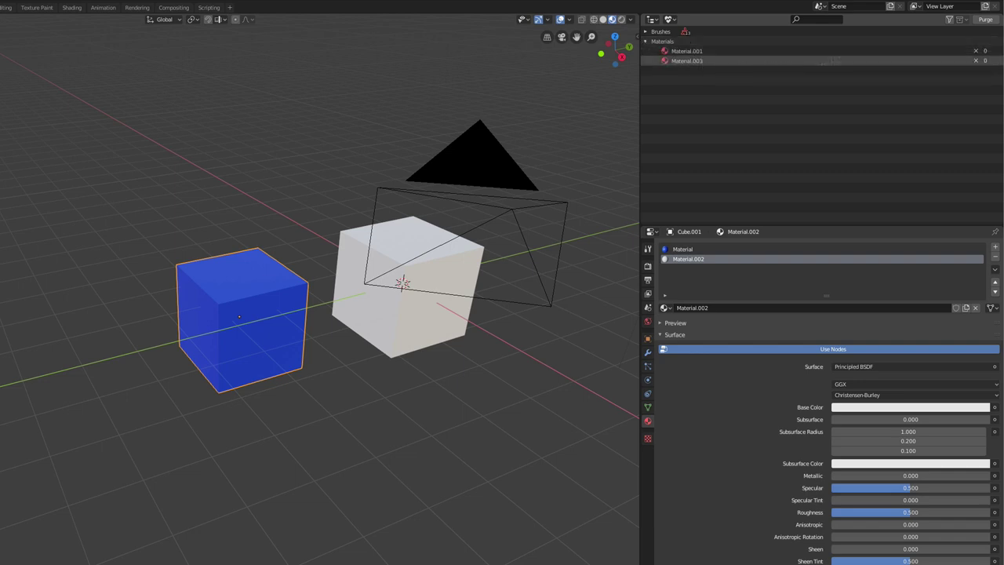
pyautogui.click(988, 21)
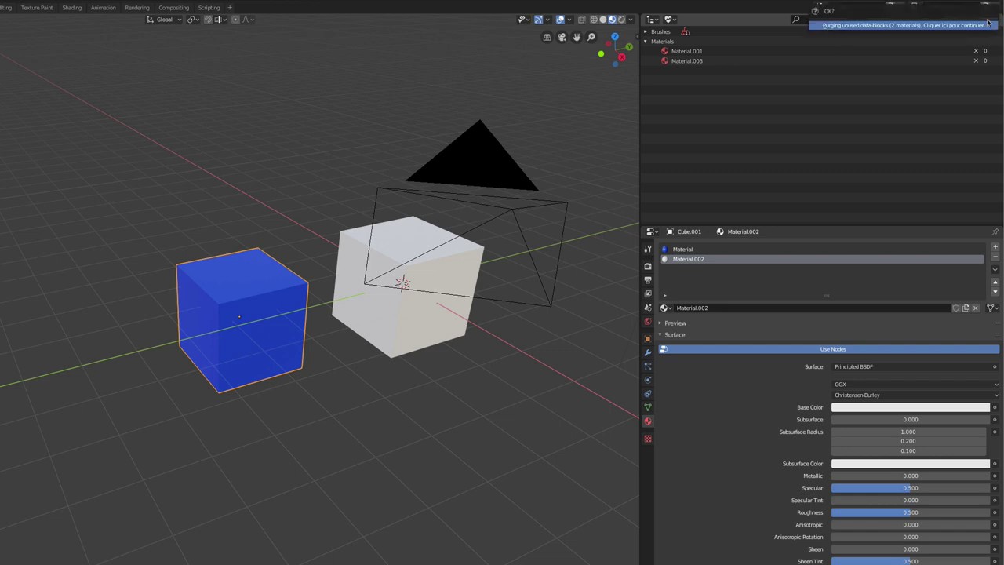
pyautogui.click(916, 26)
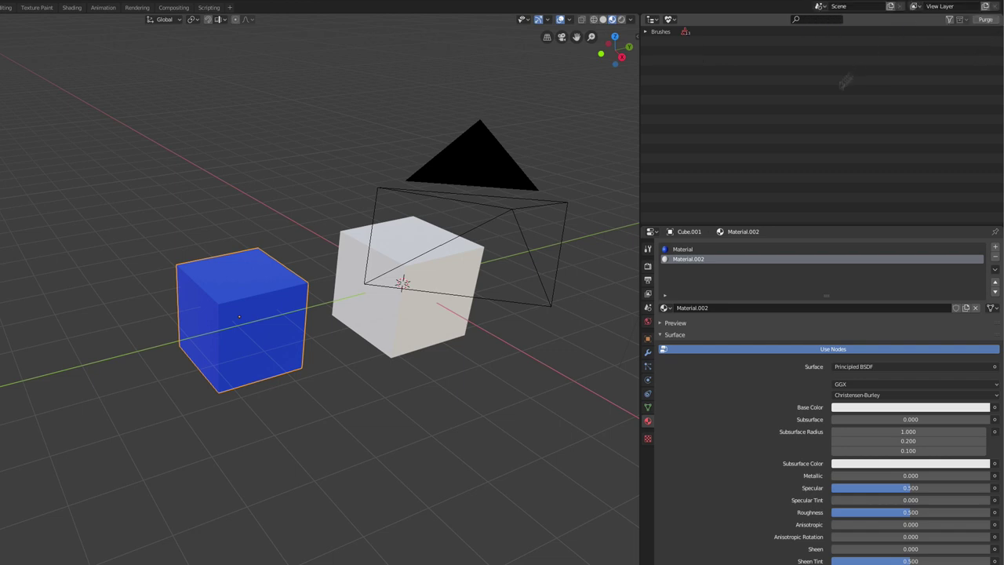
pyautogui.click(664, 307)
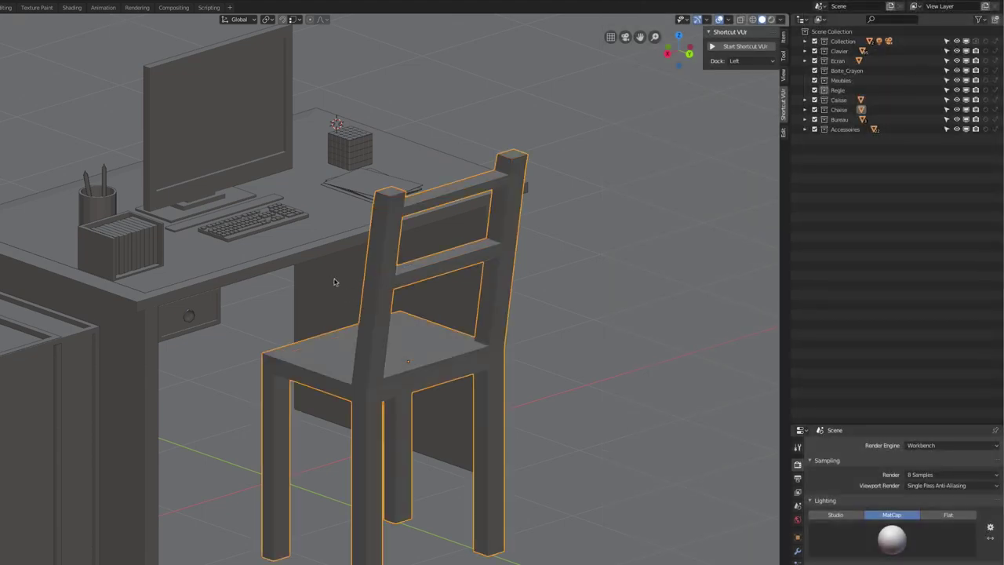
pyautogui.moveTo(333, 282)
pyautogui.mouseDown(button='middle')
pyautogui.moveTo(306, 285)
pyautogui.moveTo(535, 313)
pyautogui.mouseUp(button='middle')
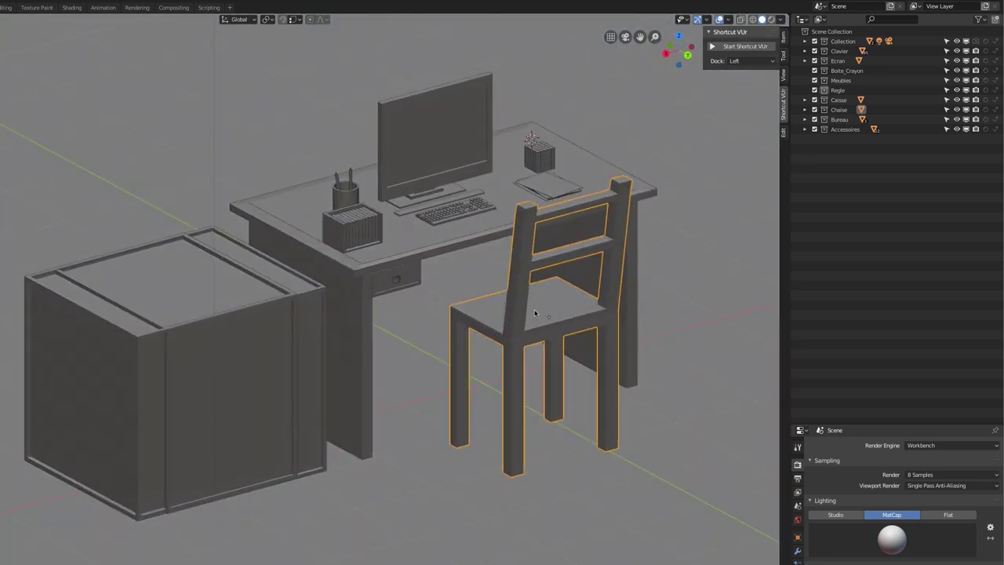
pyautogui.scroll(3, 502, 294)
pyautogui.scroll(-2, 482, 279)
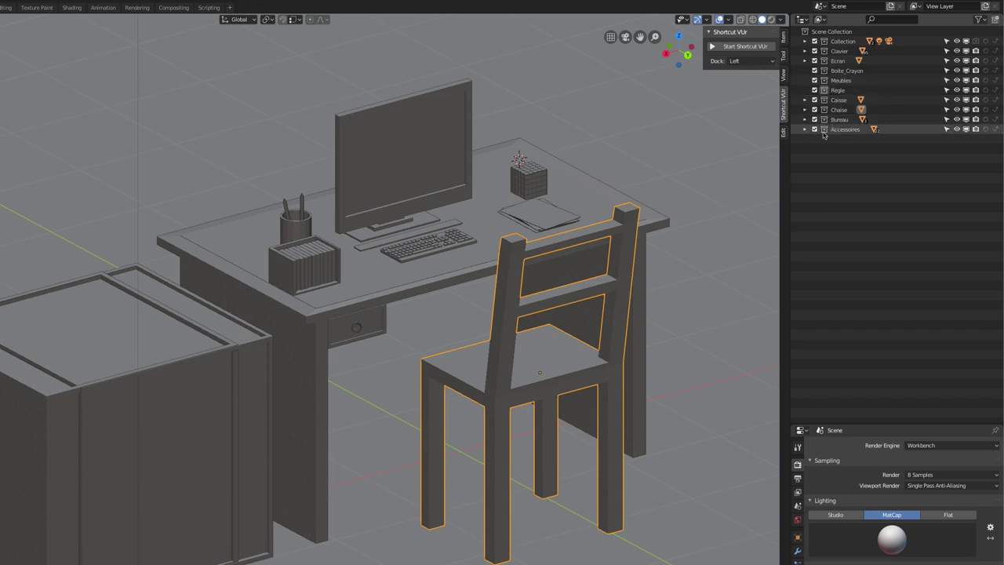
pyautogui.click(814, 129)
pyautogui.click(814, 130)
pyautogui.click(814, 129)
pyautogui.click(814, 130)
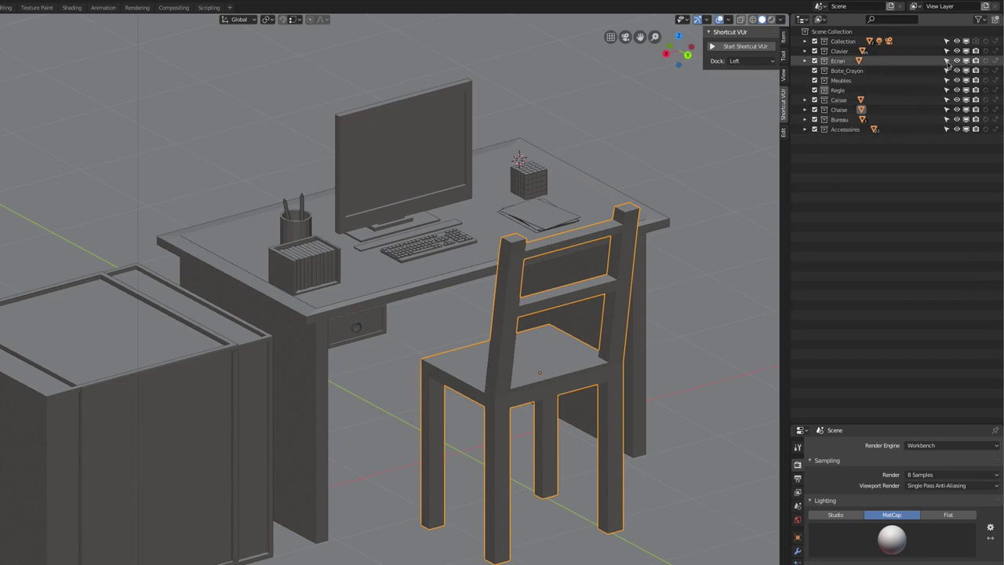
pyautogui.click(984, 21)
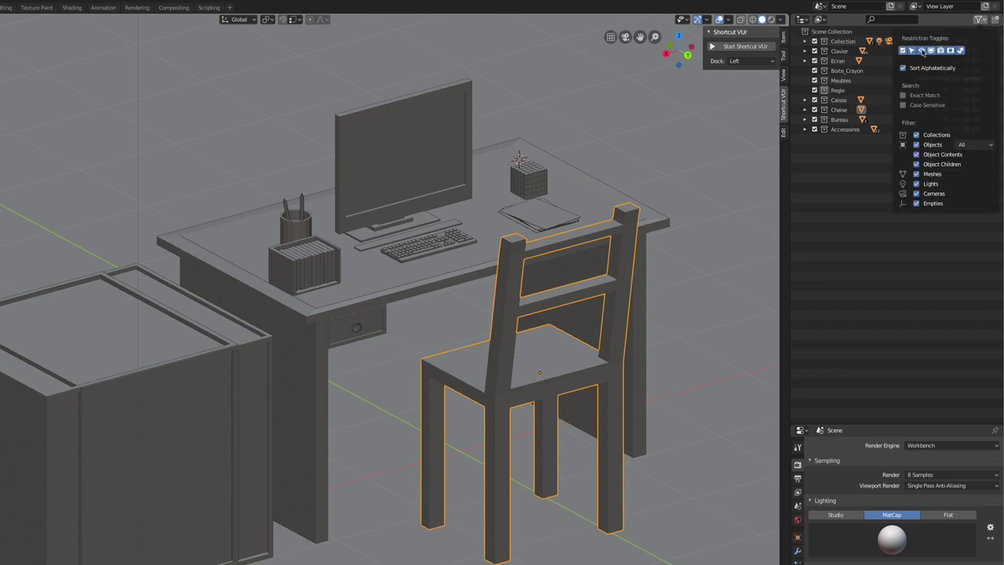
pyautogui.click(931, 50)
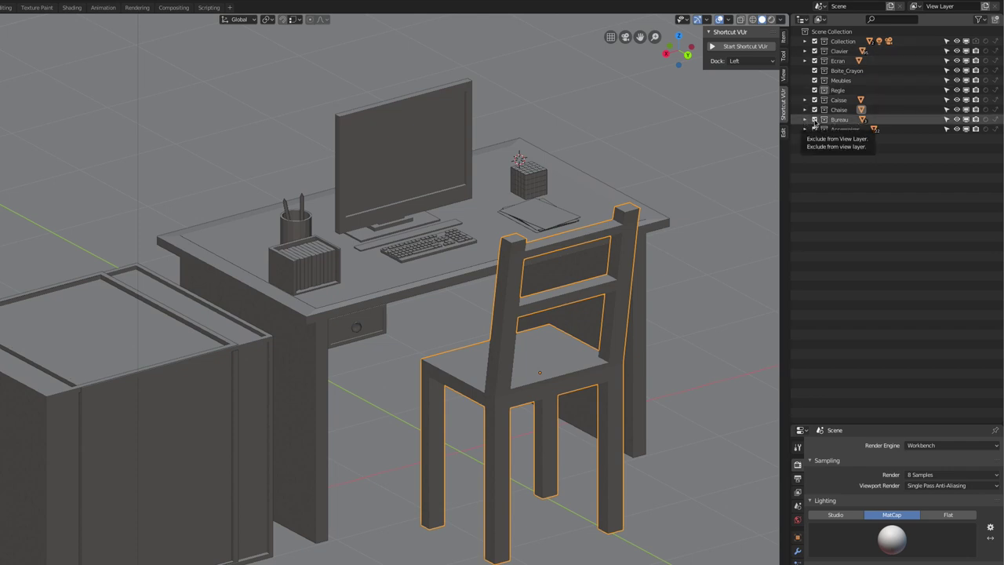
pyautogui.keyDown('shift'); pyautogui.moveTo(697, 177); pyautogui.dragTo(781, 143, button='middle'); pyautogui.keyUp('shift')
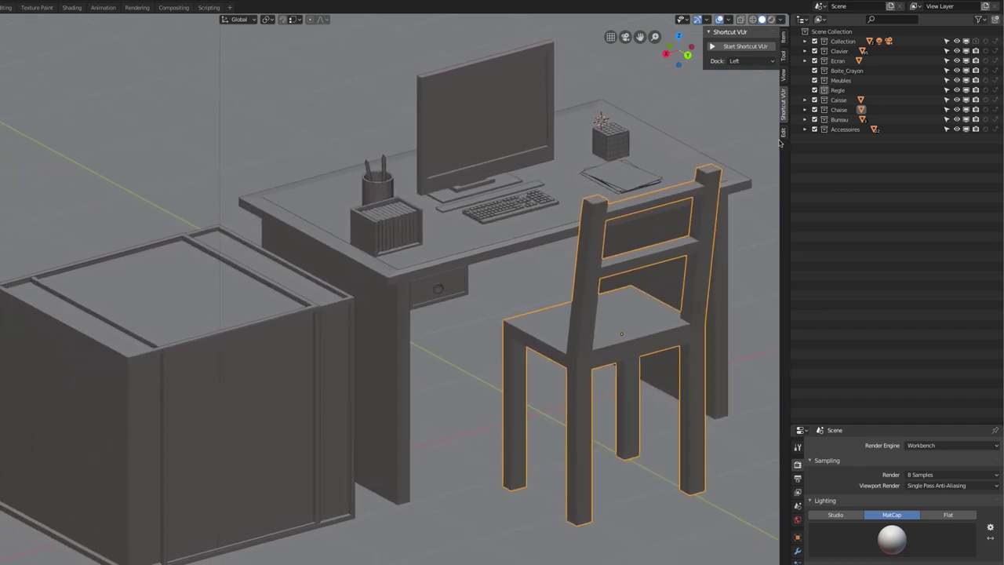
pyautogui.click(814, 120)
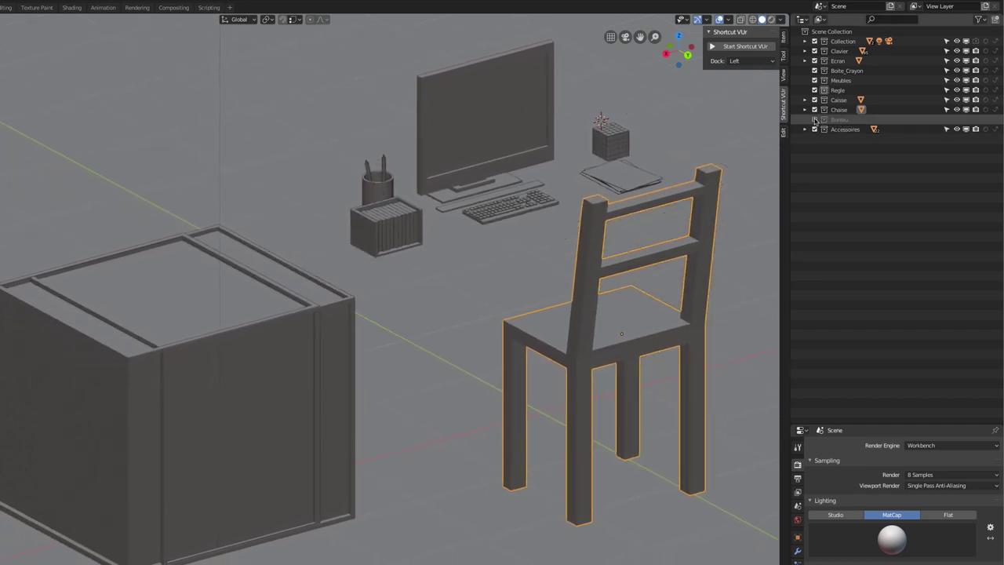
pyautogui.click(814, 119)
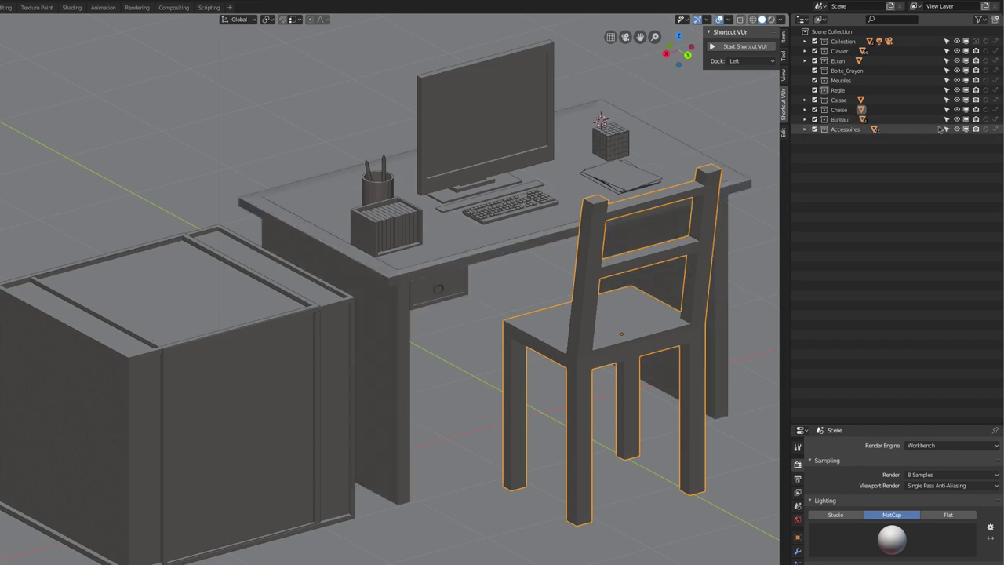
pyautogui.click(513, 242)
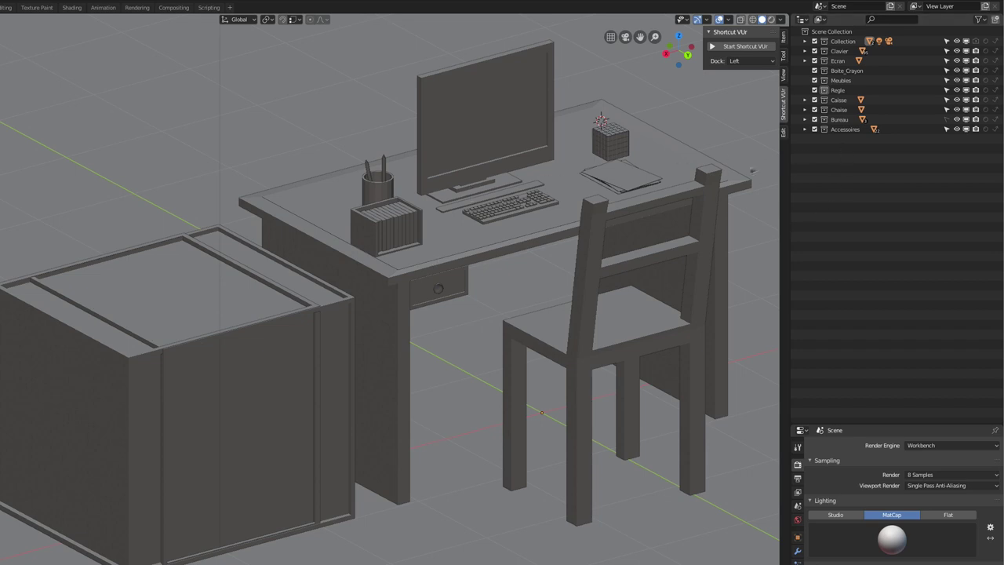
pyautogui.click(502, 239)
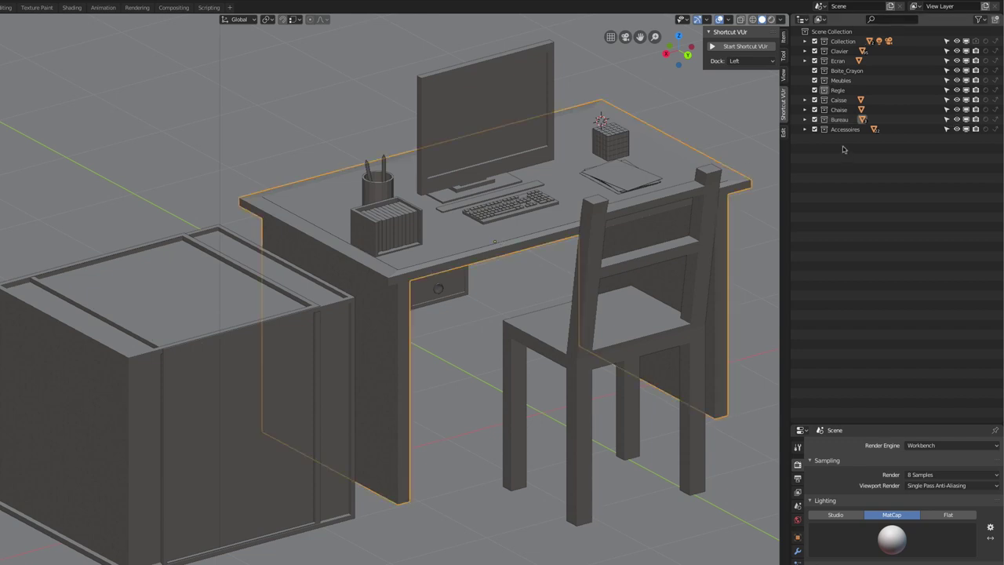
pyautogui.click(957, 119)
pyautogui.click(957, 119)
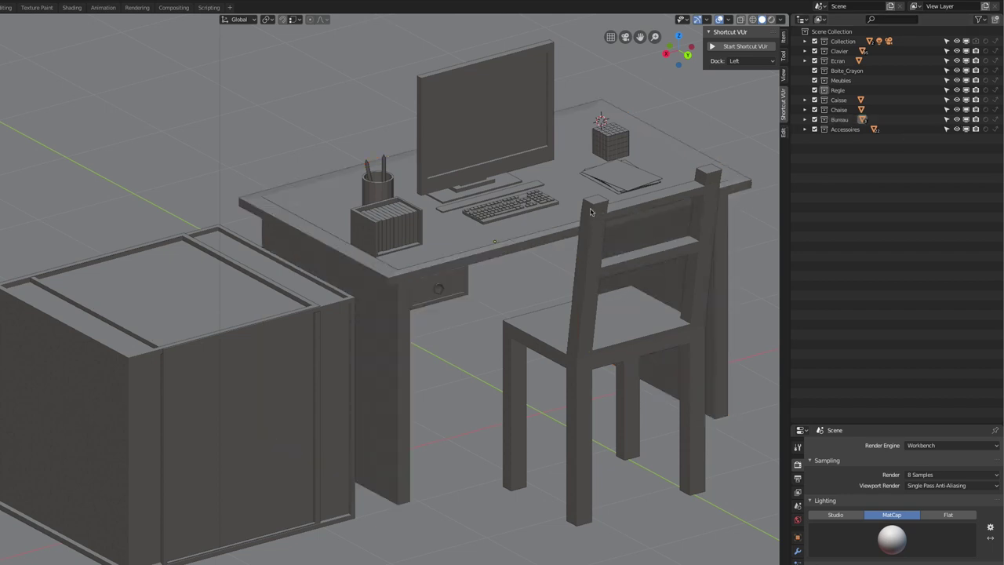
pyautogui.click(492, 235)
pyautogui.press('h')
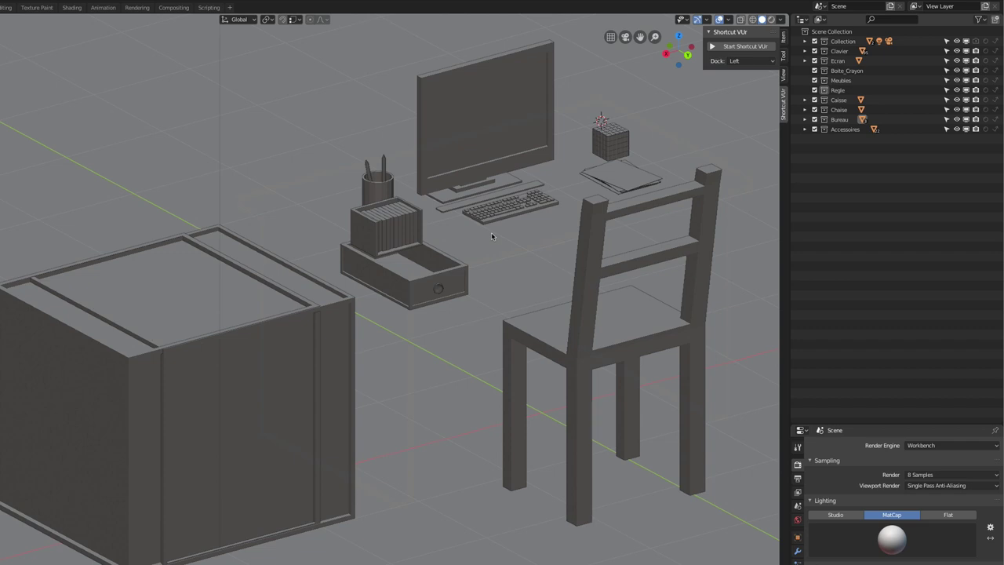
pyautogui.hotkey('alt', 'h')
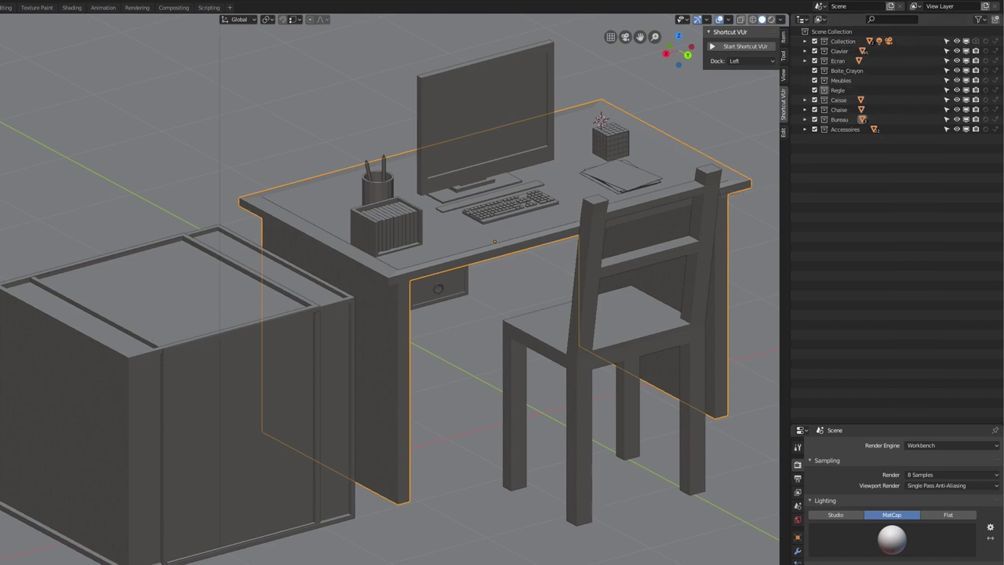
pyautogui.click(966, 119)
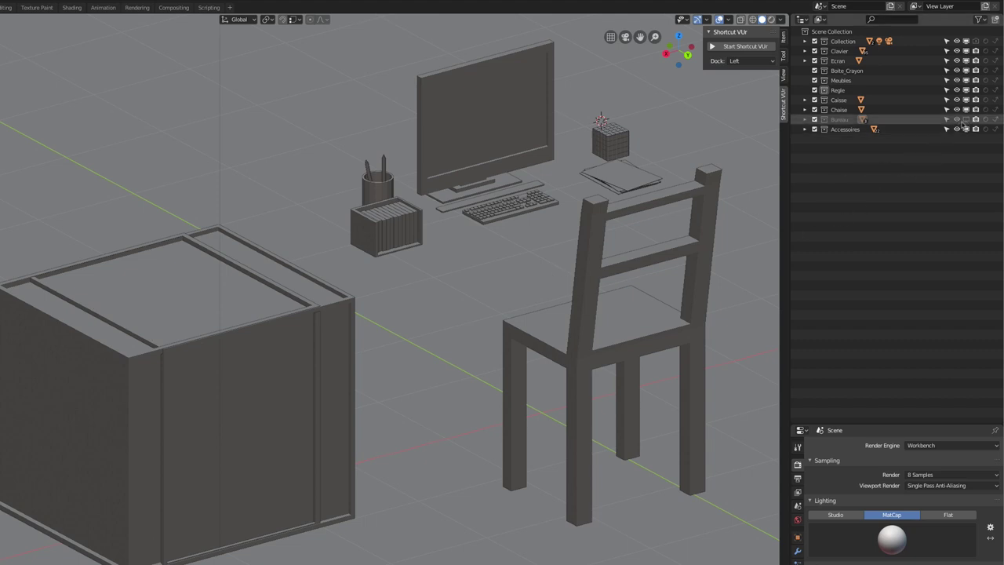
pyautogui.click(965, 119)
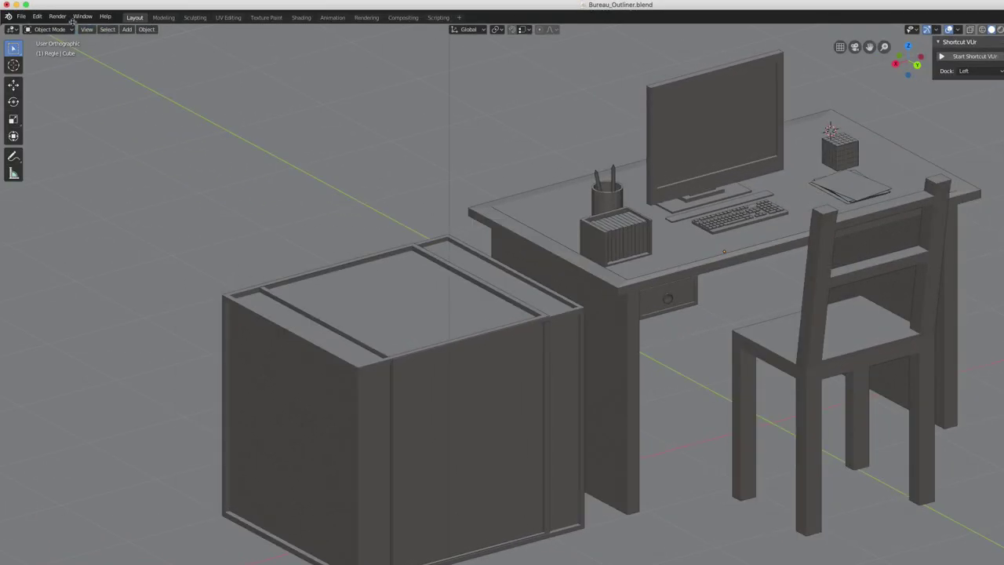
# - Render a test image of the current camera view
pyautogui.click(59, 17)
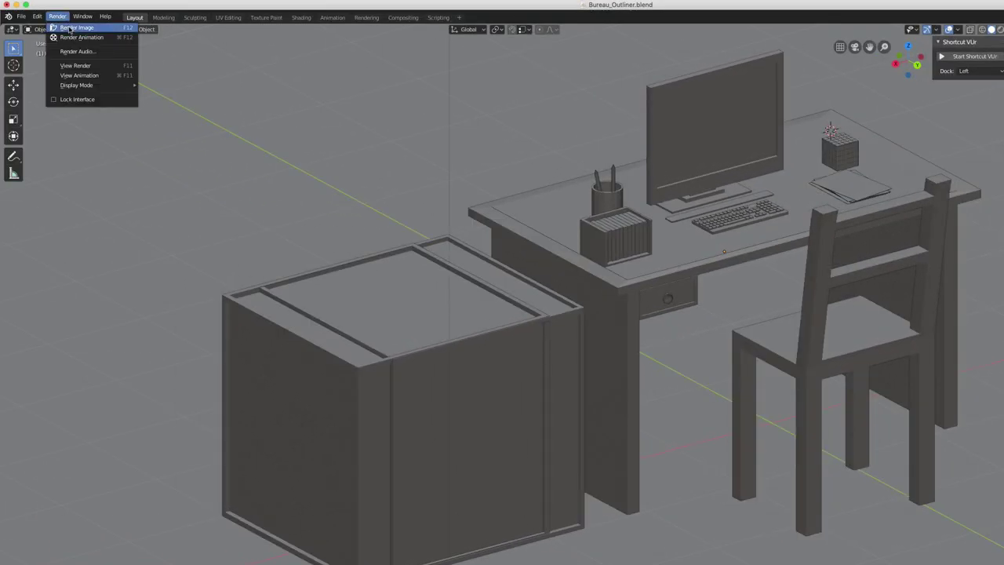
pyautogui.click(70, 29)
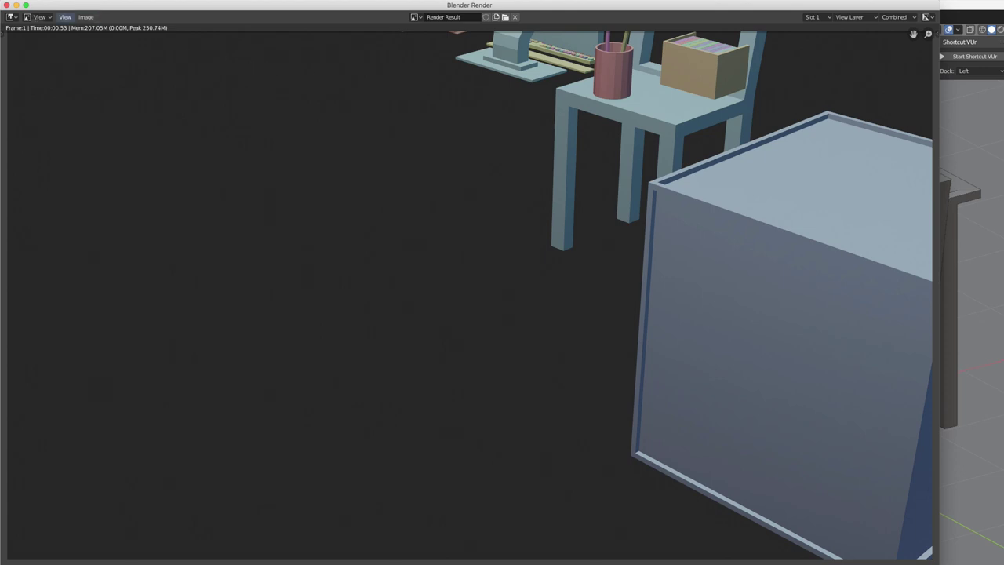
pyautogui.click(6, 5)
# - Dolly the camera back along its local Z axis so desk, chair and crate fit the frame
pyautogui.press('KP_0')
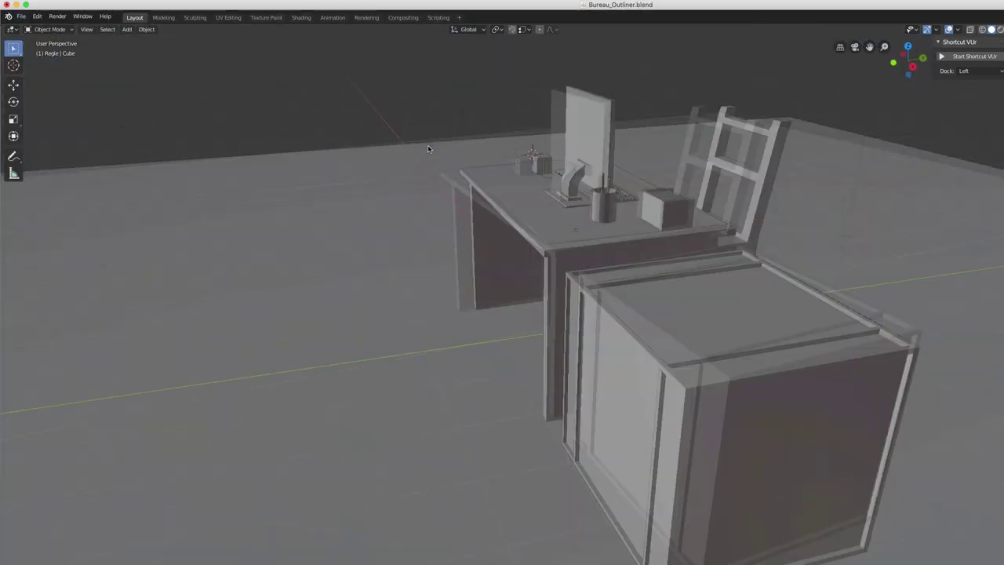
pyautogui.click(567, 186)
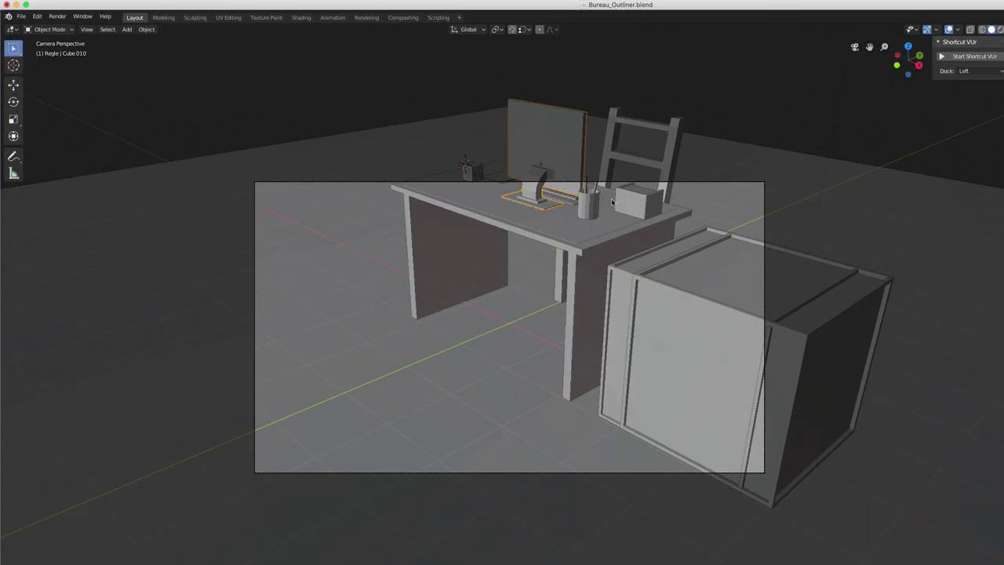
pyautogui.click(684, 185)
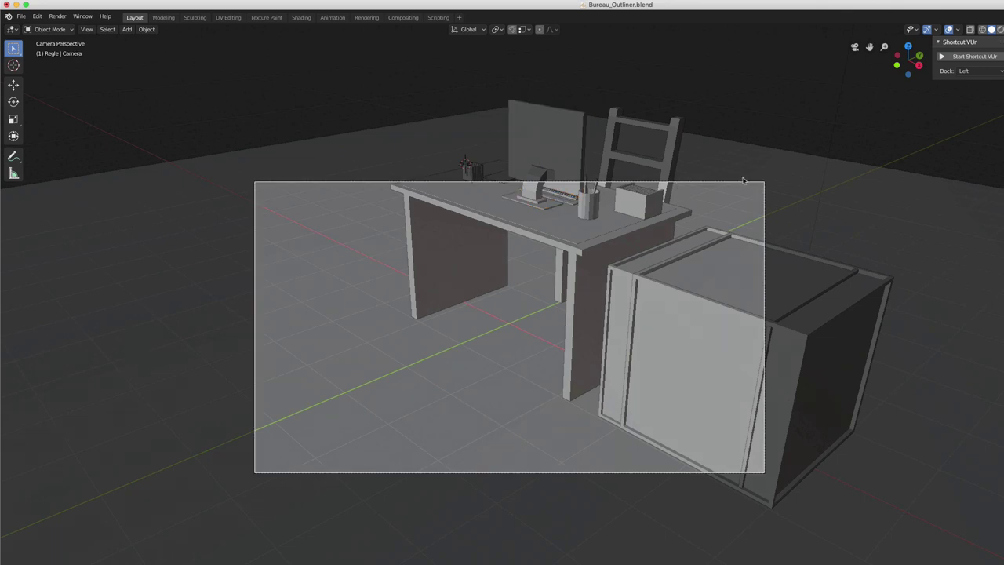
pyautogui.press('g')
pyautogui.press('z')
pyautogui.press('z')
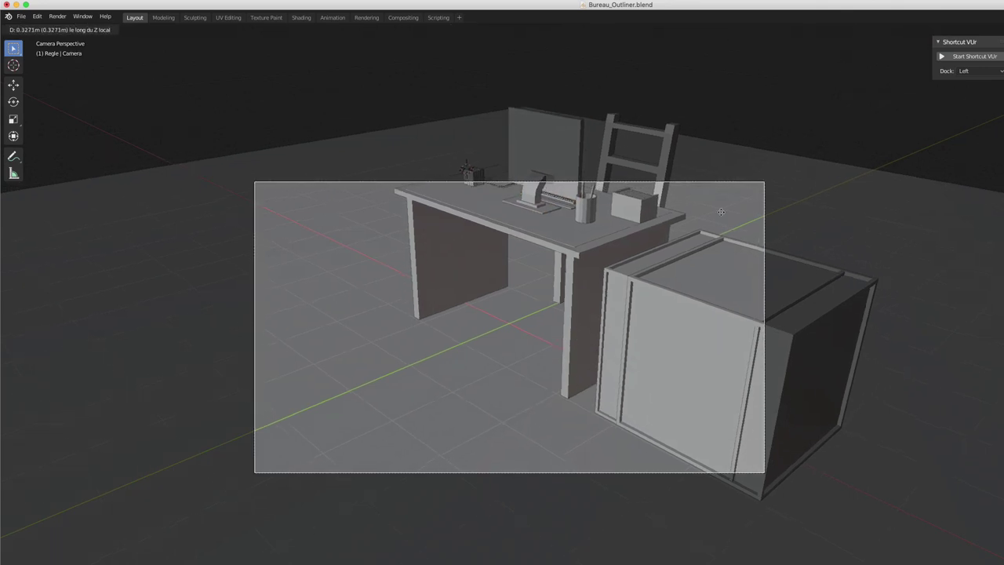
pyautogui.click(855, 229)
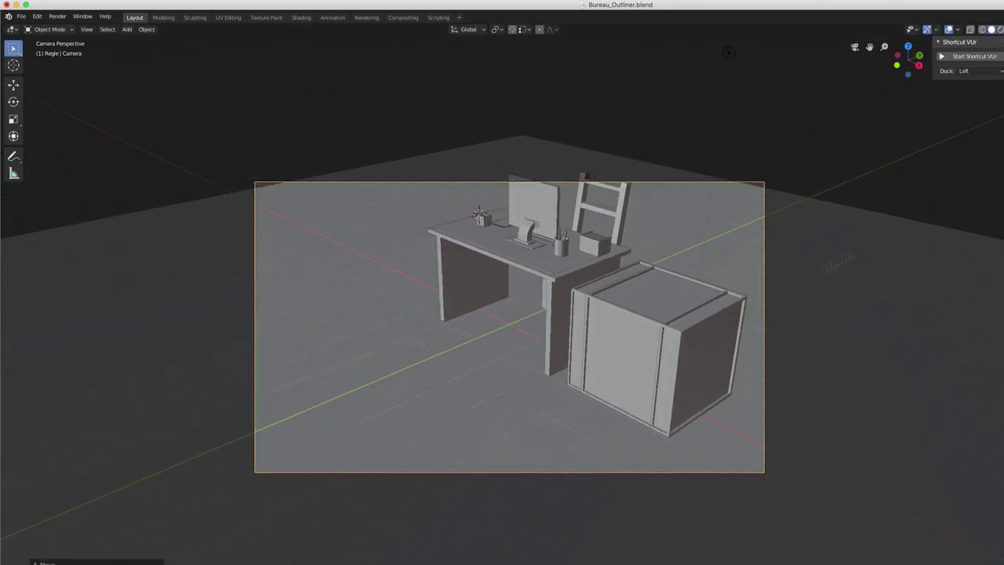
pyautogui.press('n')
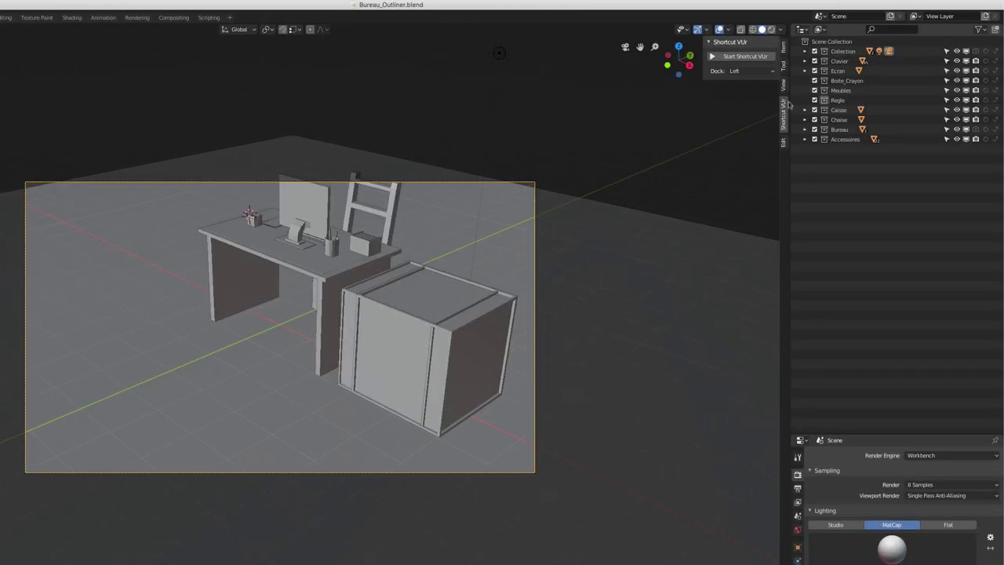
# - Enable Lock Camera to View in the sidebar's View tab
pyautogui.click(784, 144)
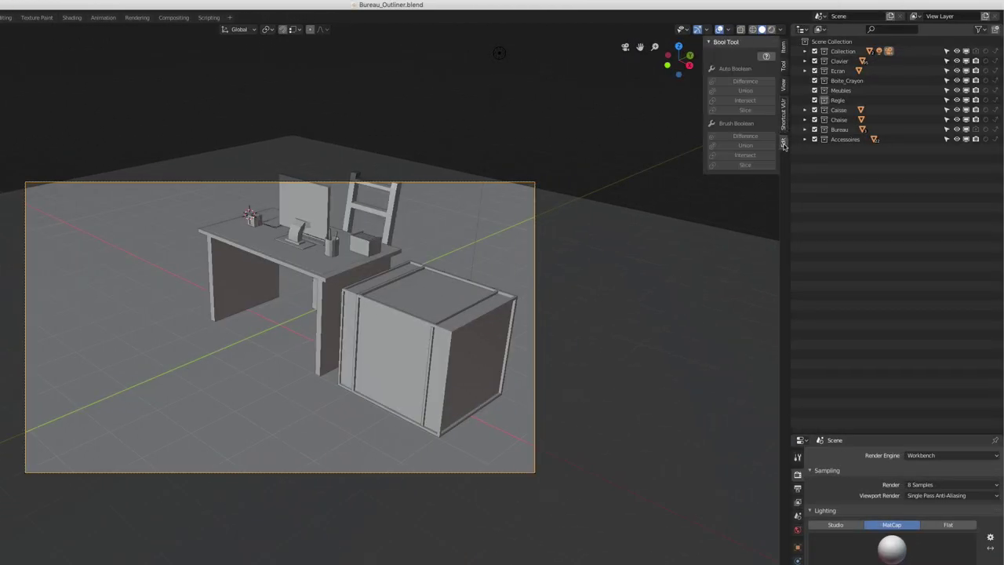
pyautogui.click(787, 85)
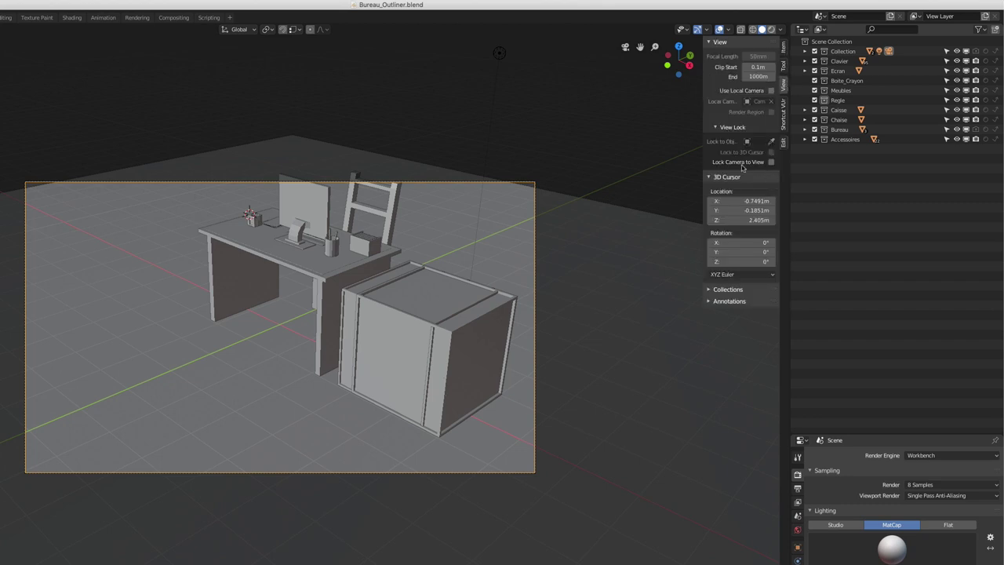
pyautogui.click(771, 162)
# - Orbit the locked camera to the desk's opposite side with the chair in front
pyautogui.moveTo(518, 230); pyautogui.dragTo(328, 230, button='middle')
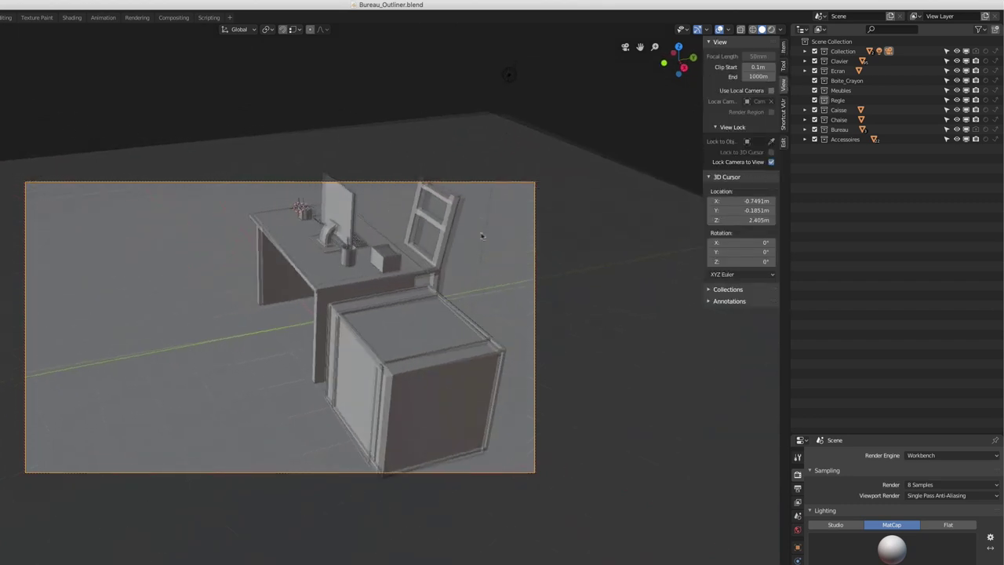
pyautogui.hscroll(2, 328, 228)
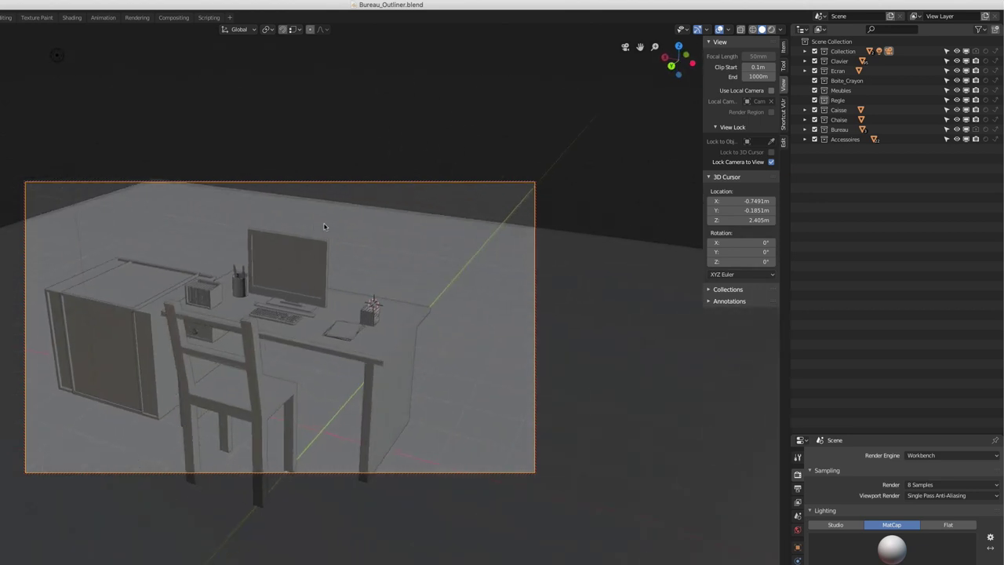
pyautogui.hscroll(2, 326, 219)
pyautogui.hscroll(2, 325, 218)
pyautogui.hscroll(2, 323, 223)
pyautogui.hscroll(2, 324, 222)
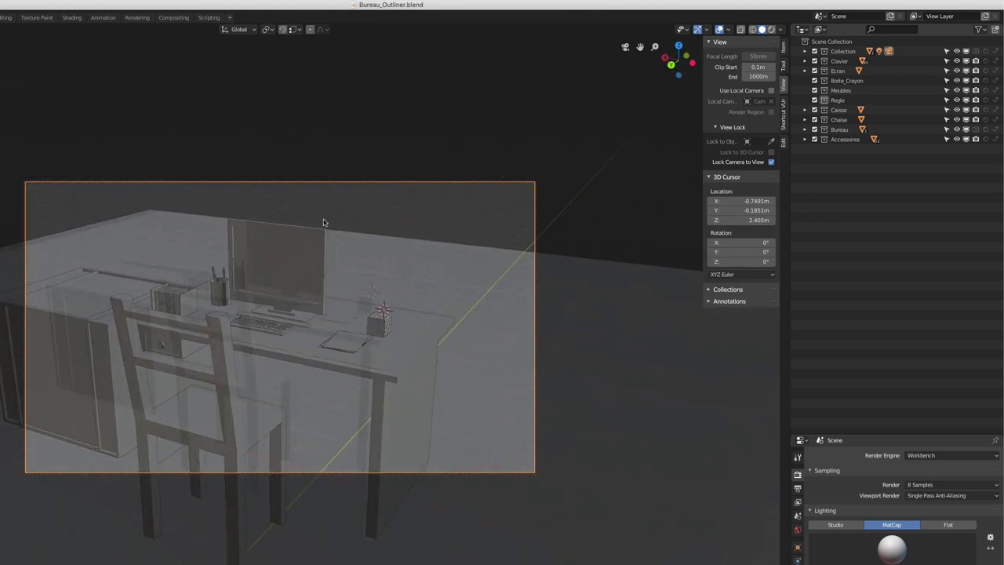
pyautogui.hscroll(2, 323, 222)
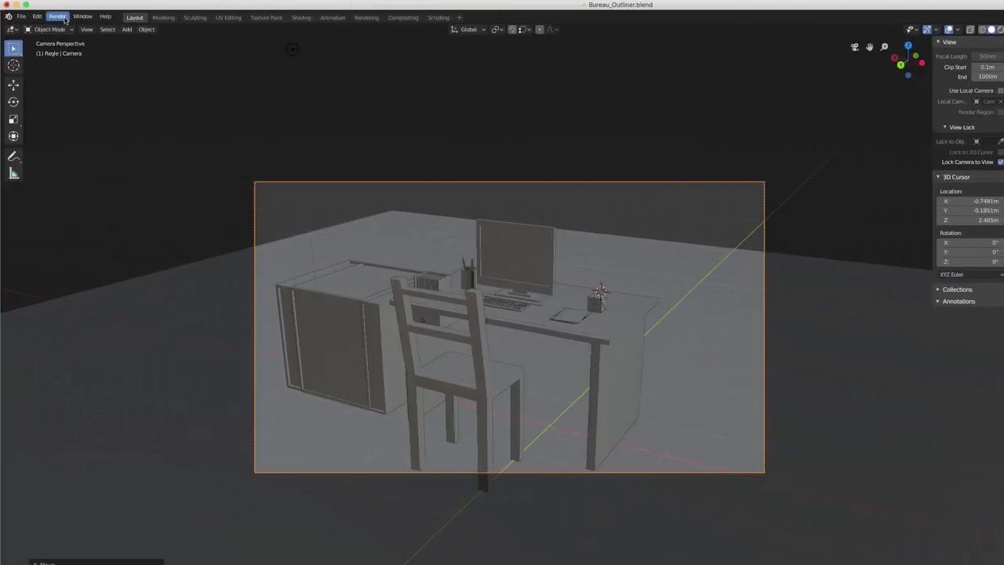
# - Render the new camera view twice to check the framing
pyautogui.click(48, 16)
pyautogui.click(67, 29)
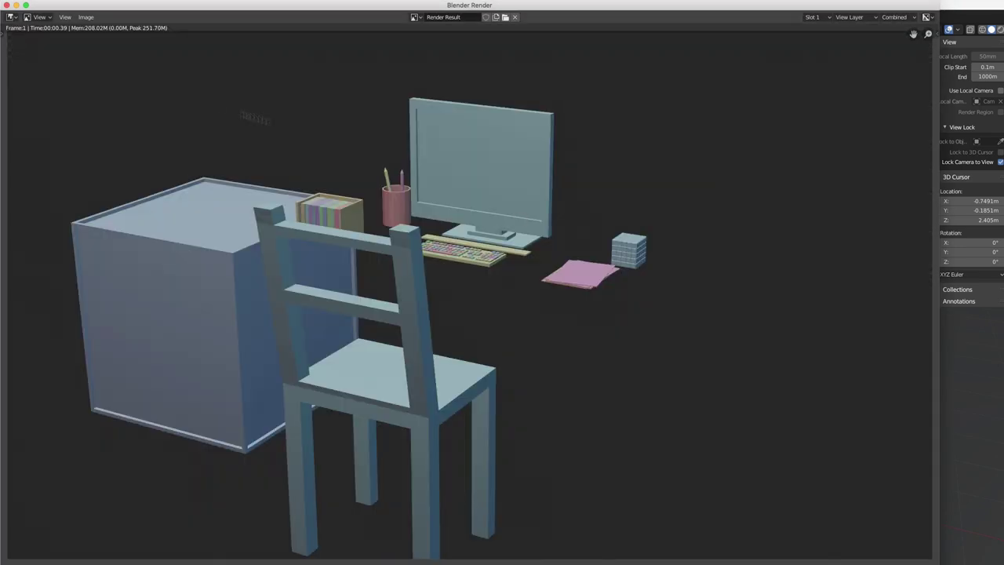
pyautogui.click(6, 4)
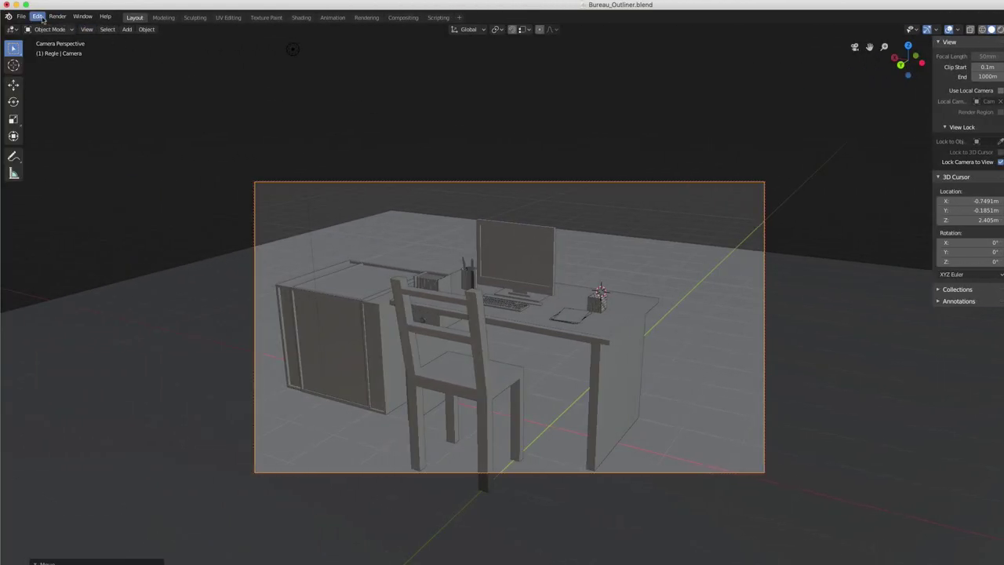
pyautogui.click(58, 16)
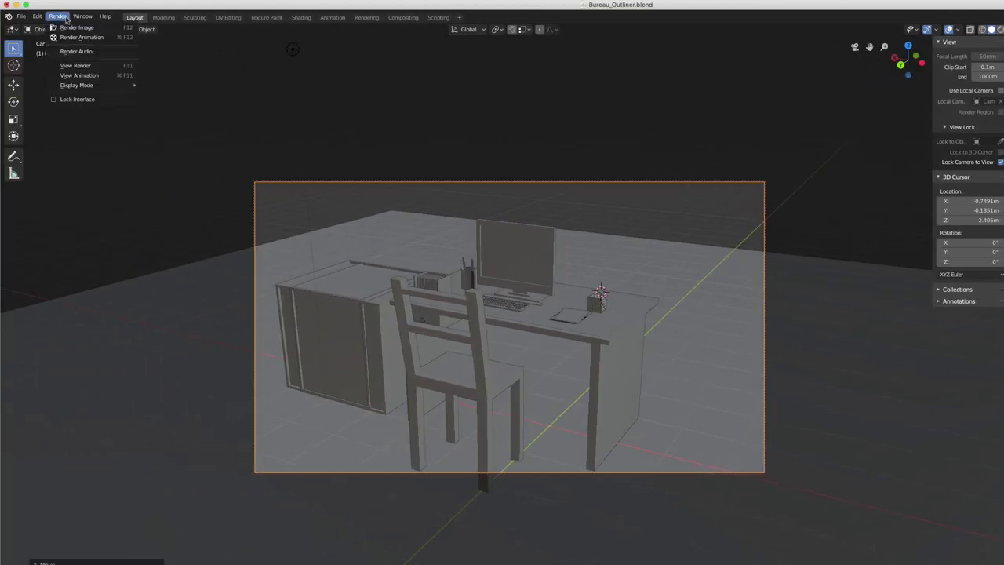
pyautogui.click(69, 29)
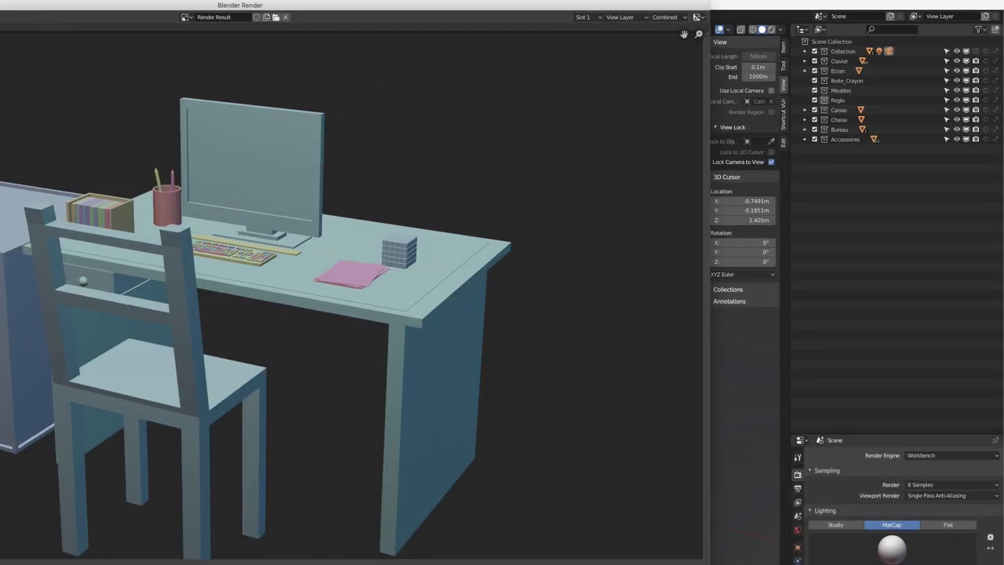
pyautogui.press('Escape')
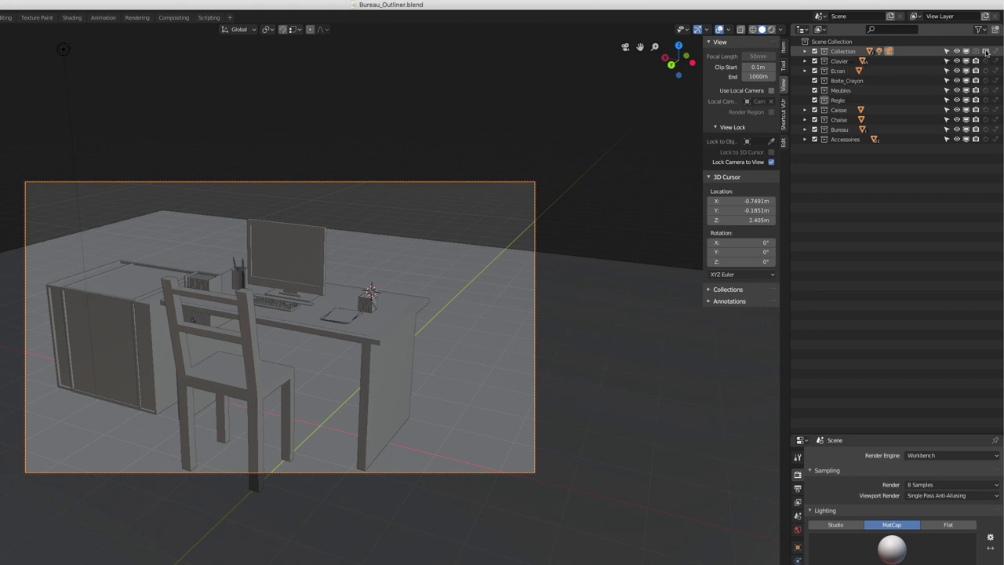
# - Set Collection to holdout and toggle holdout on and off for Chaise
pyautogui.click(986, 52)
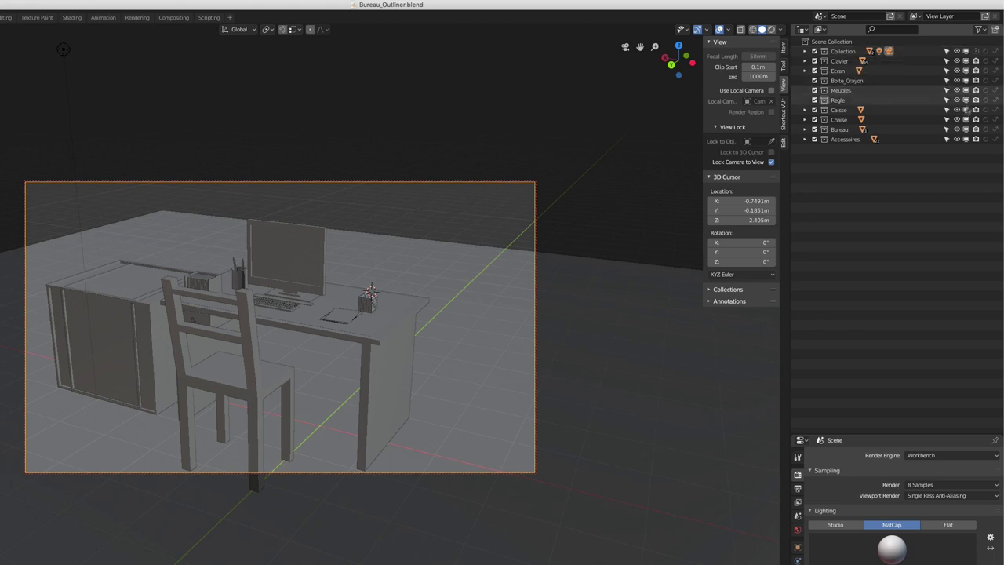
pyautogui.click(986, 120)
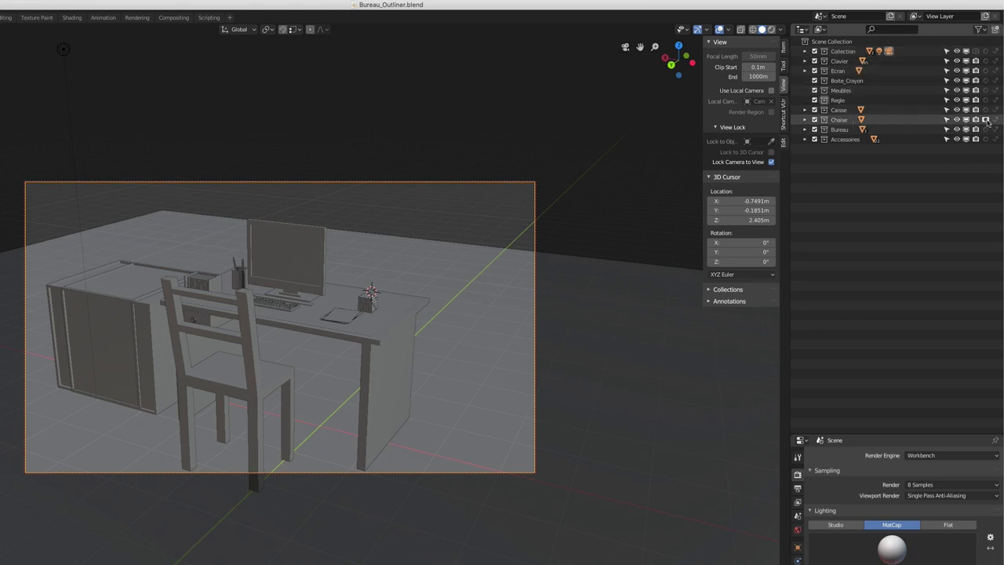
pyautogui.click(986, 120)
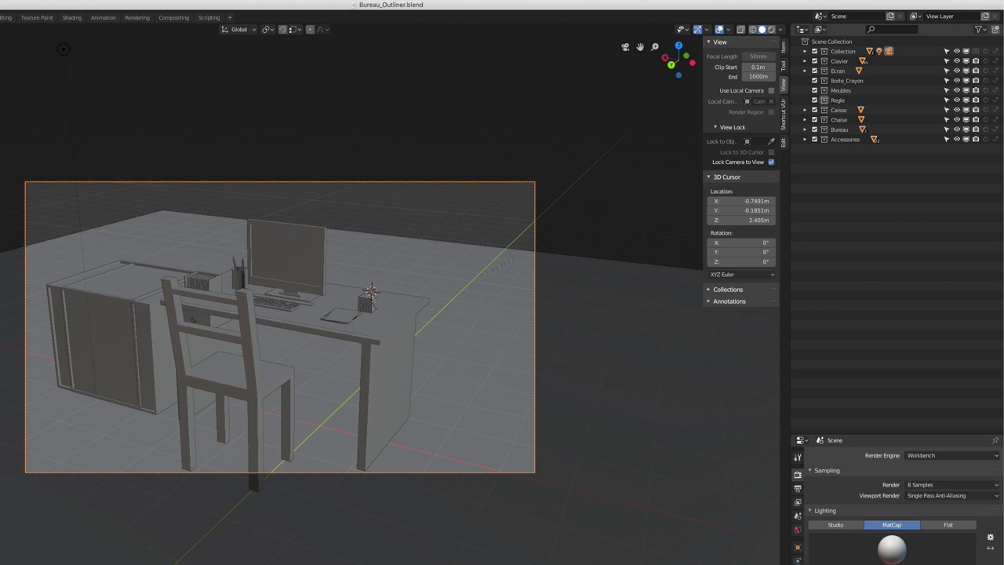
# - Leave camera view, then toggle the Exclude column and Bureau's exclude checkbox off and on
pyautogui.press('KP_0')
pyautogui.scroll(-3, 564, 296)
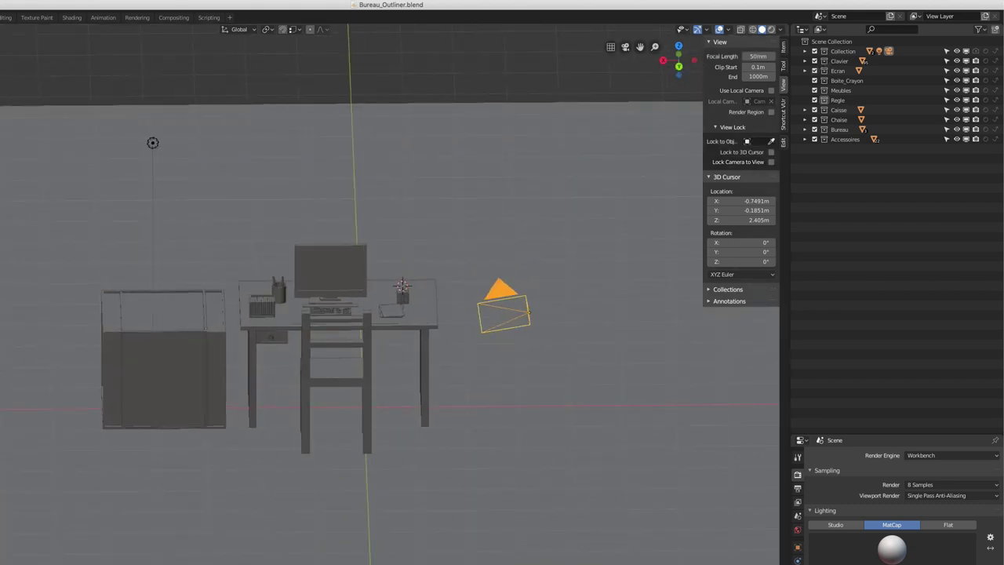
pyautogui.click(980, 30)
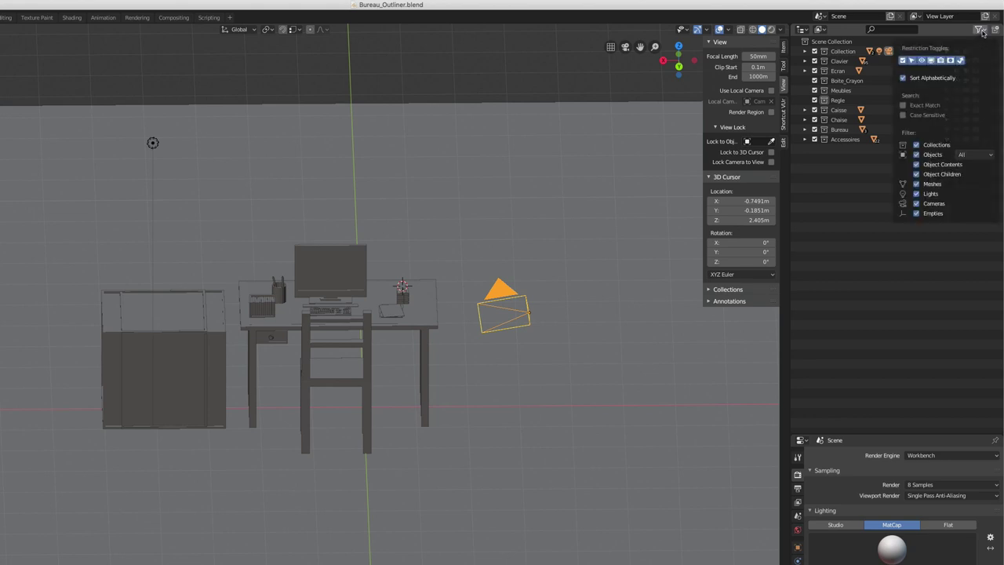
pyautogui.click(903, 60)
pyautogui.click(903, 61)
pyautogui.click(815, 130)
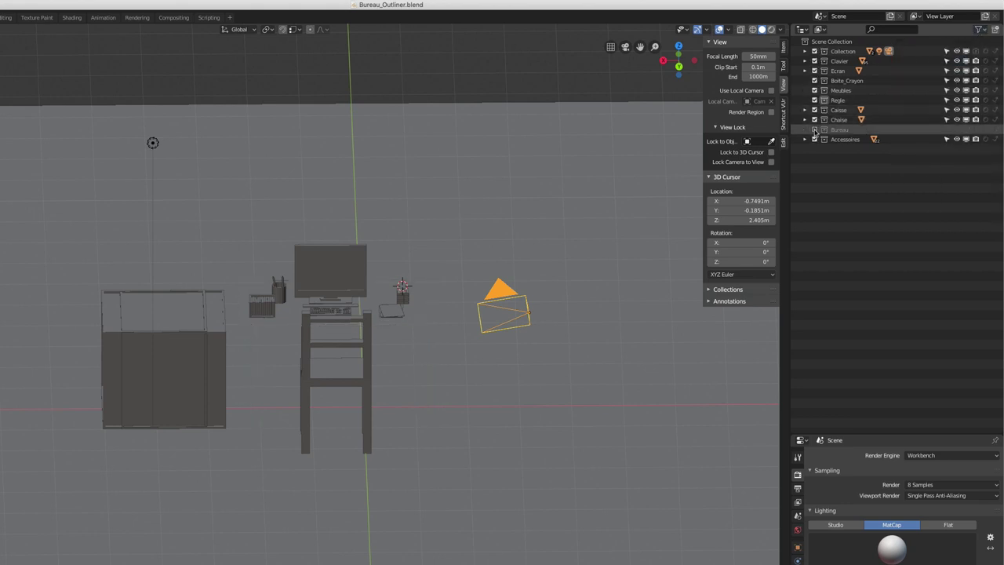
pyautogui.click(815, 129)
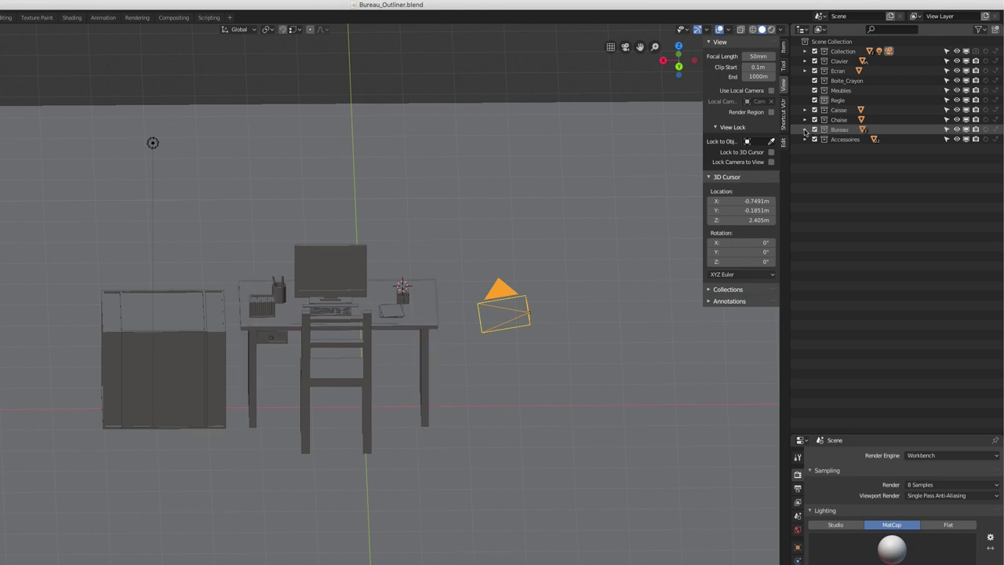
# - Hide the Exclude checkbox and Selectable restriction columns in the Outliner filter
pyautogui.click(805, 130)
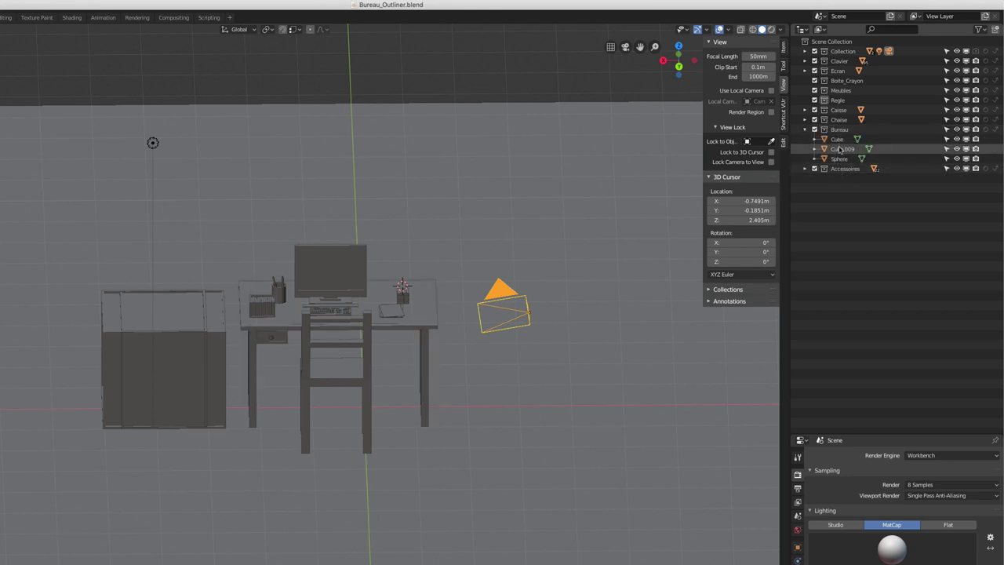
pyautogui.click(805, 129)
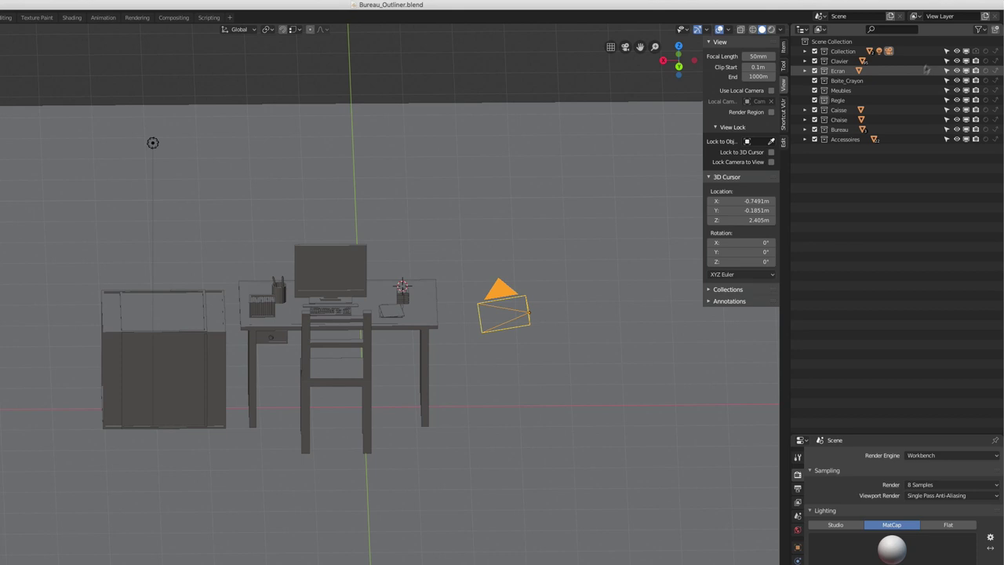
pyautogui.click(979, 29)
pyautogui.click(903, 60)
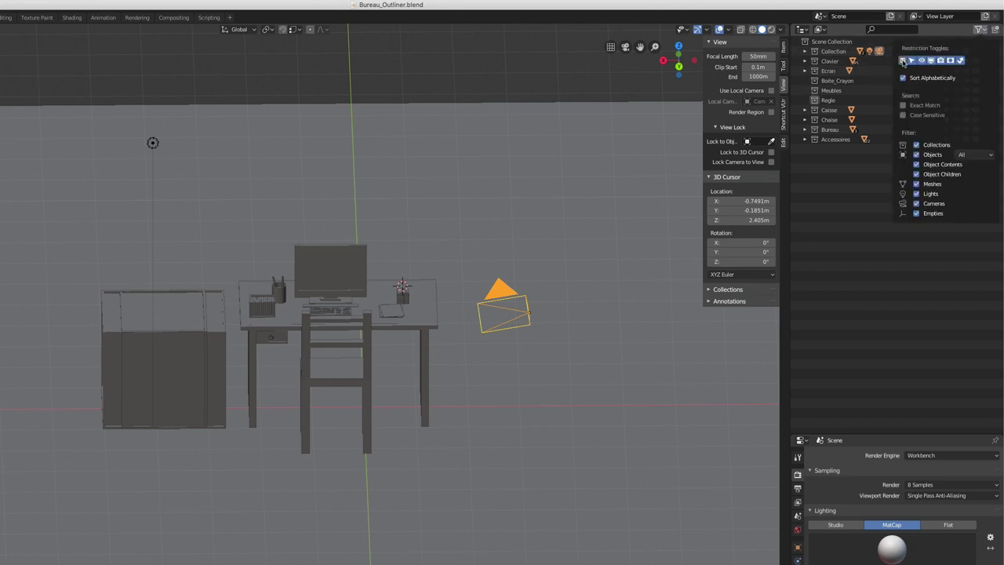
pyautogui.click(912, 60)
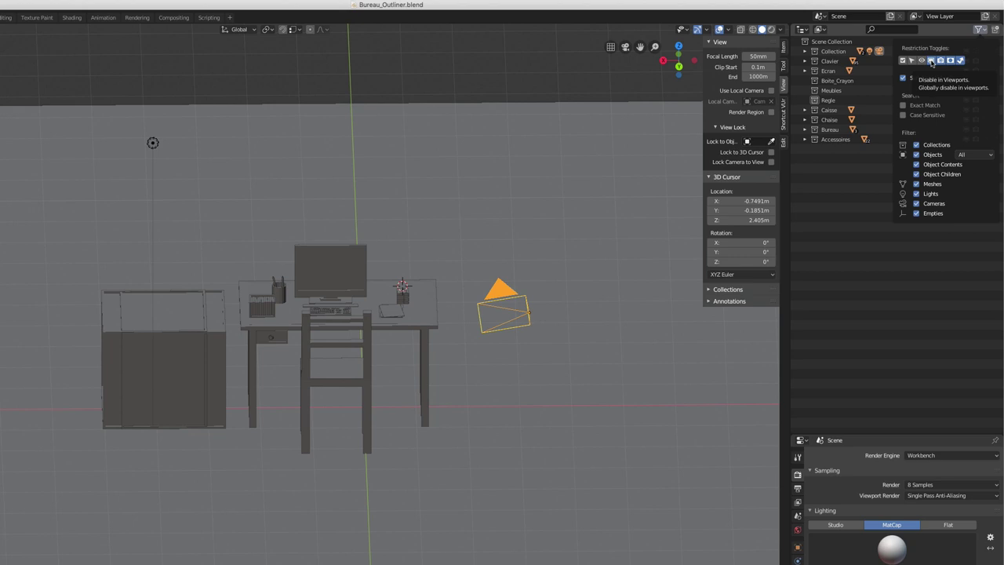
# - Toggle Disable in Viewports, turn off Disable in Renders, and turn on Holdout toggles
pyautogui.click(931, 60)
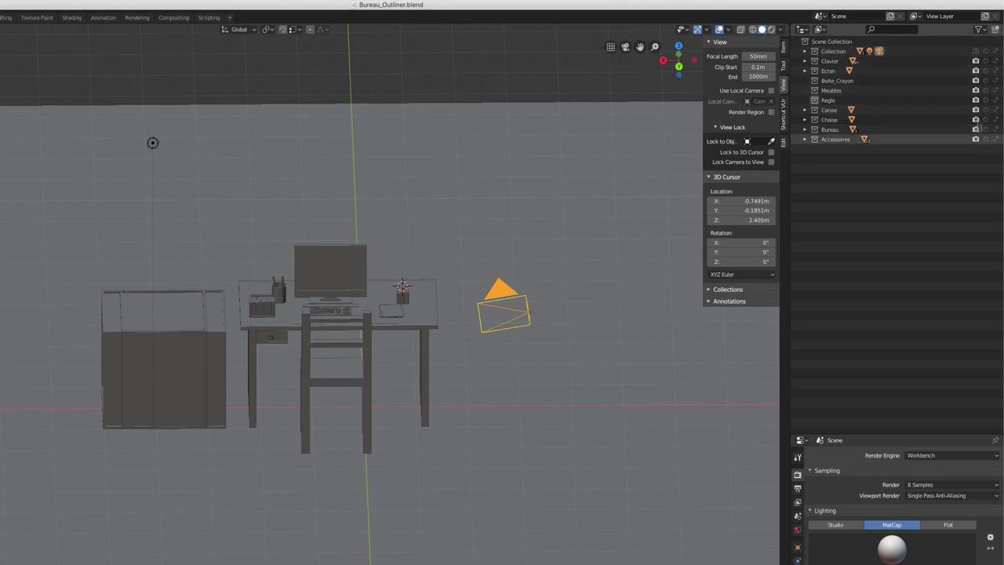
pyautogui.click(980, 29)
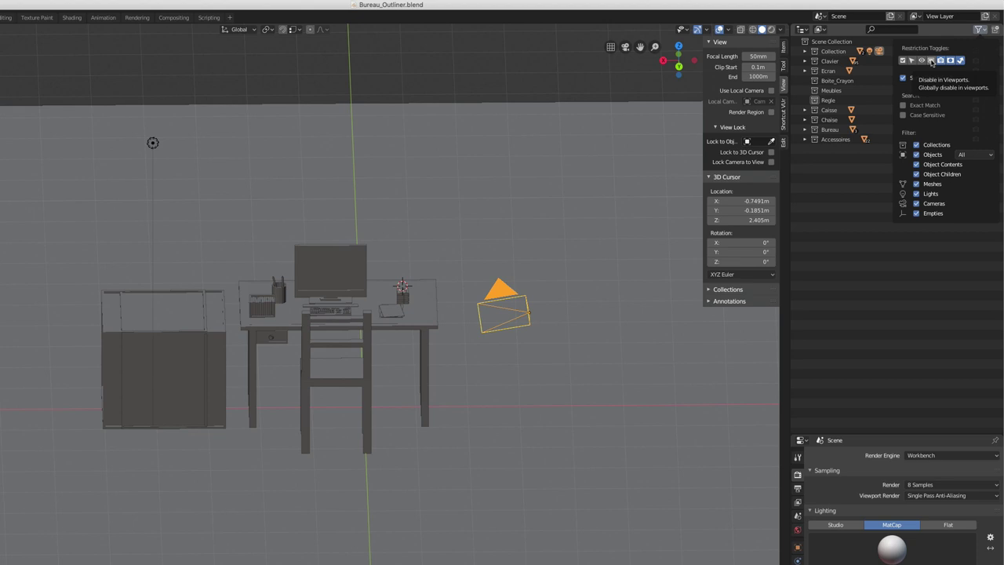
pyautogui.click(940, 61)
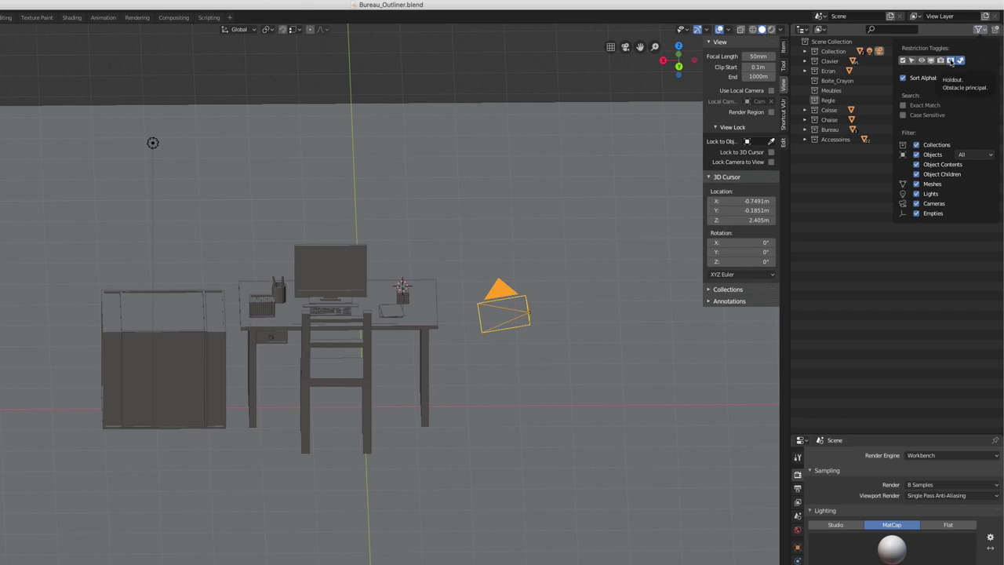
pyautogui.click(951, 61)
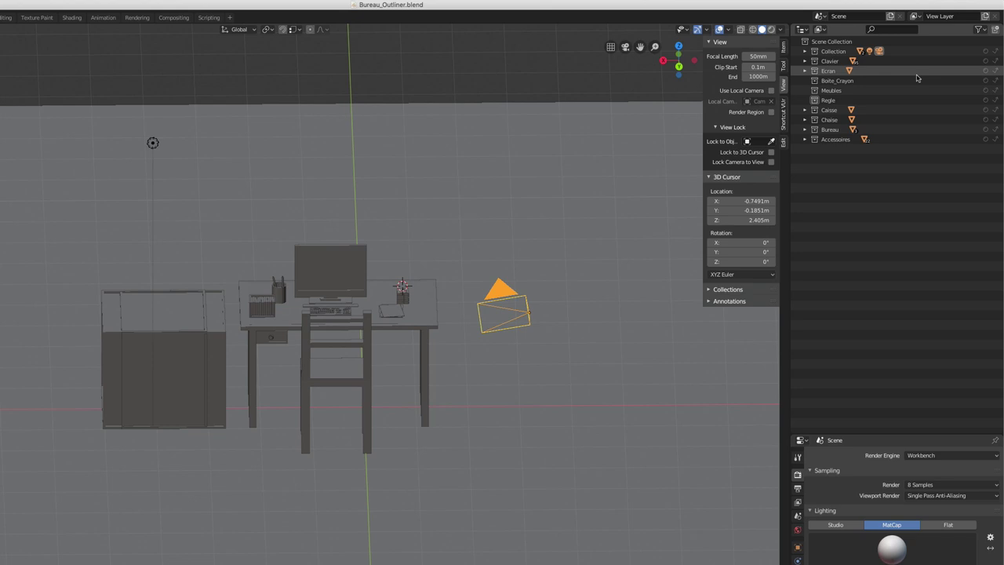
# - Re-enable the Exclude checkbox, Selectable and Disable in Viewports columns in the Outliner filter
pyautogui.click(980, 30)
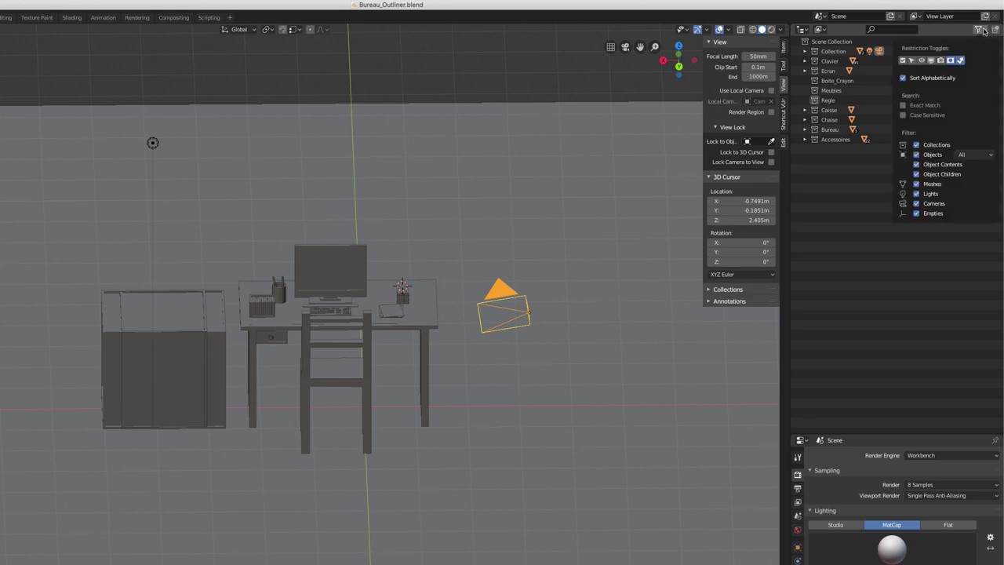
pyautogui.click(903, 61)
pyautogui.click(912, 61)
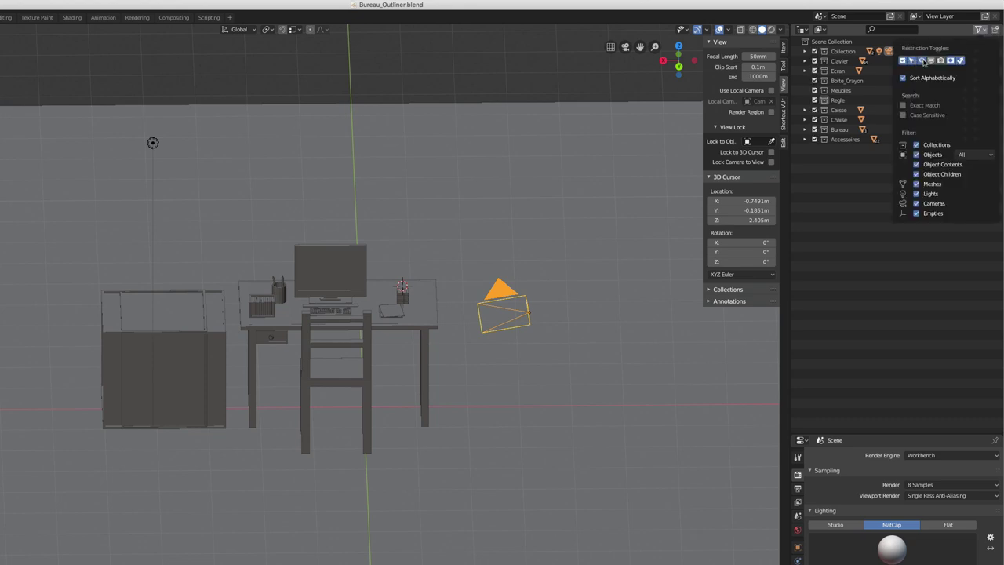
pyautogui.click(931, 60)
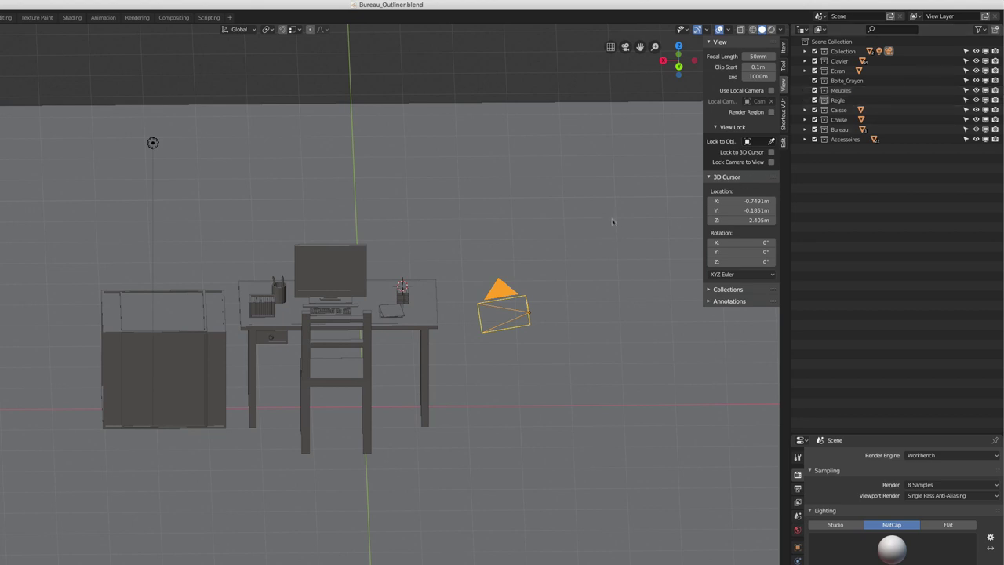
pyautogui.click(980, 30)
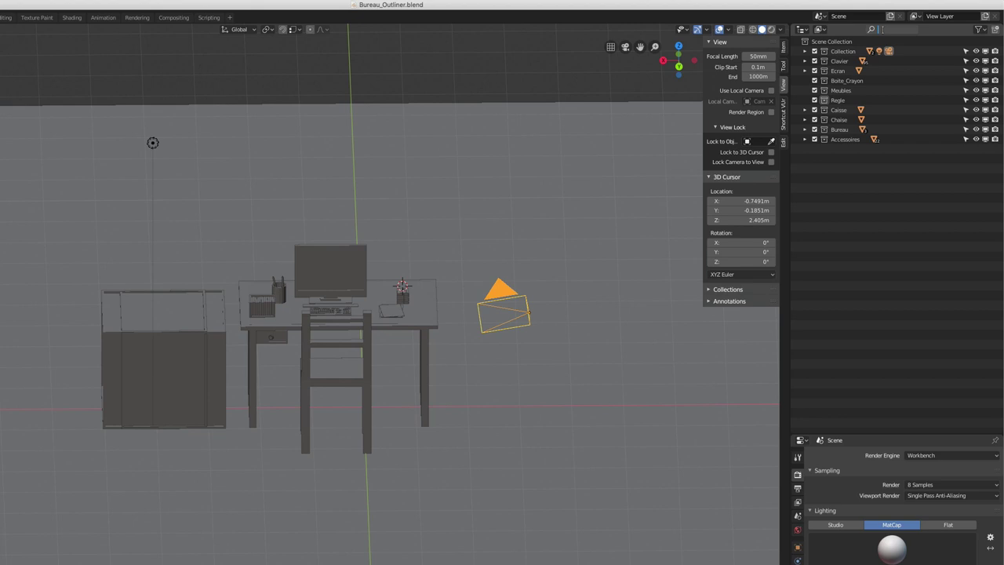
pyautogui.write('Meubles')
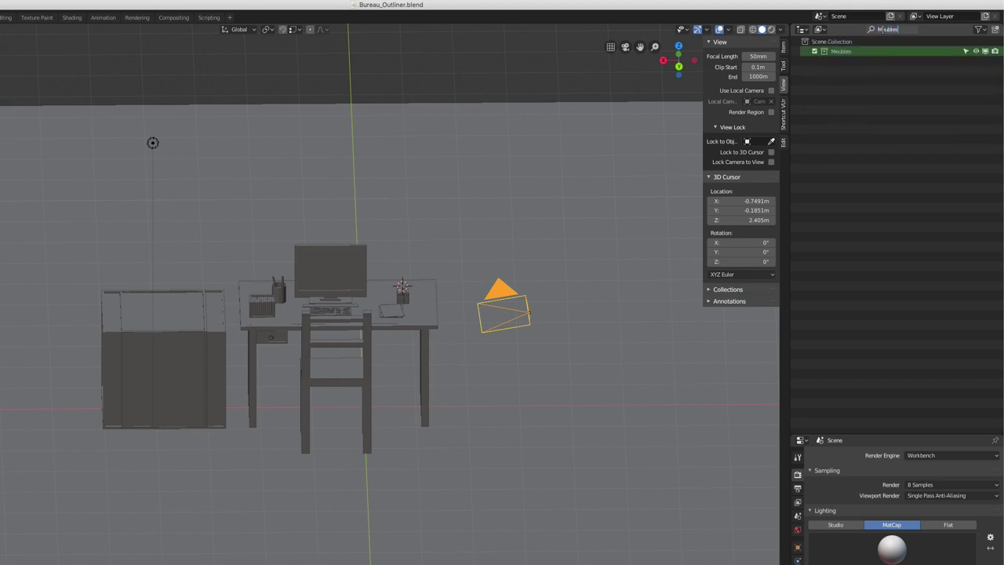
pyautogui.press('BackSpace')
pyautogui.press('BackSpace')
pyautogui.press('BackSpace')
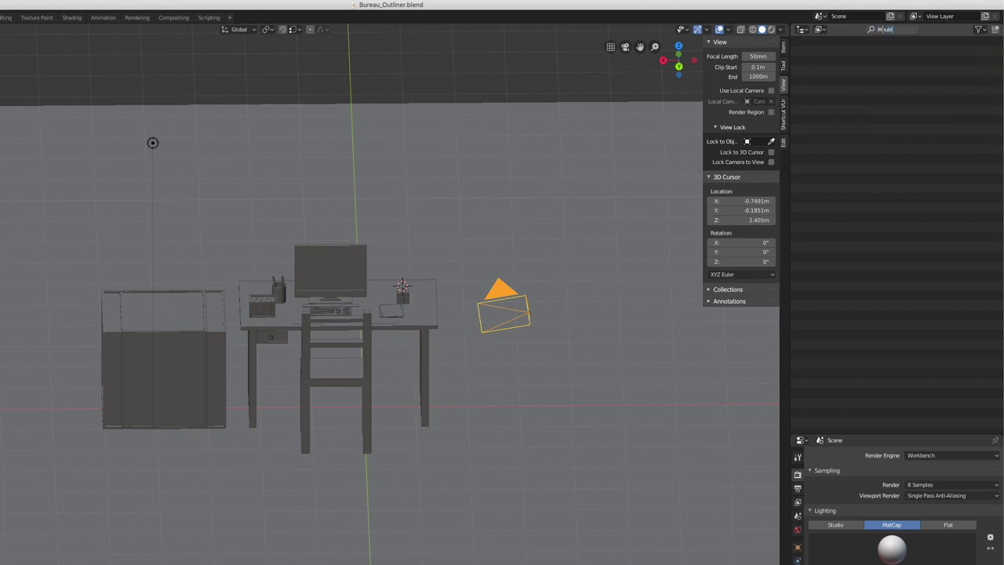
pyautogui.press('BackSpace')
pyautogui.press('BackSpace')
pyautogui.press('BackSpace')
pyautogui.press('BackSpace')
pyautogui.write('m')
pyautogui.write('eubles')
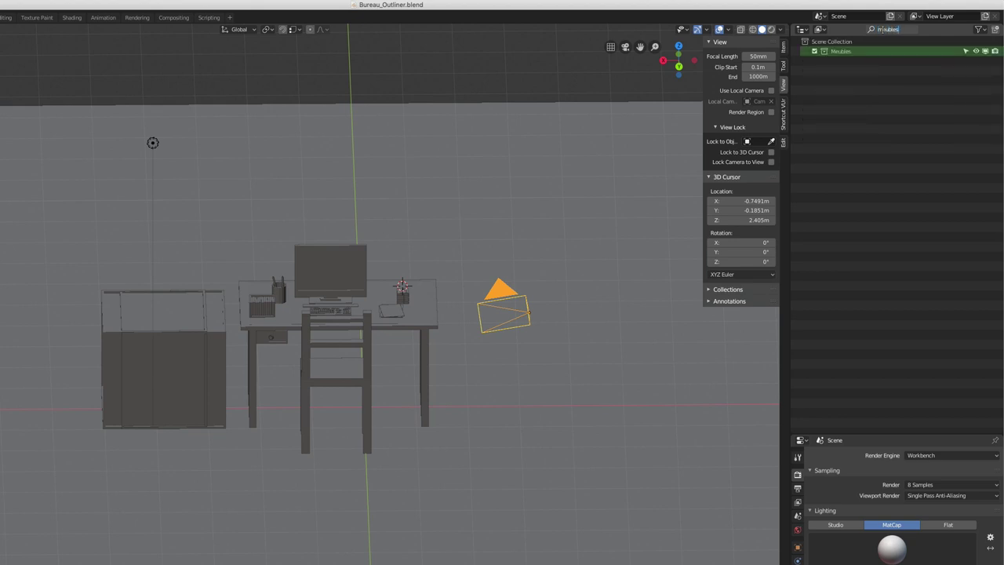
pyautogui.press('BackSpace')
pyautogui.press('BackSpace')
pyautogui.press('BackSpace')
pyautogui.press('BackSpace')
pyautogui.press('BackSpace')
pyautogui.press('BackSpace')
pyautogui.press('Return')
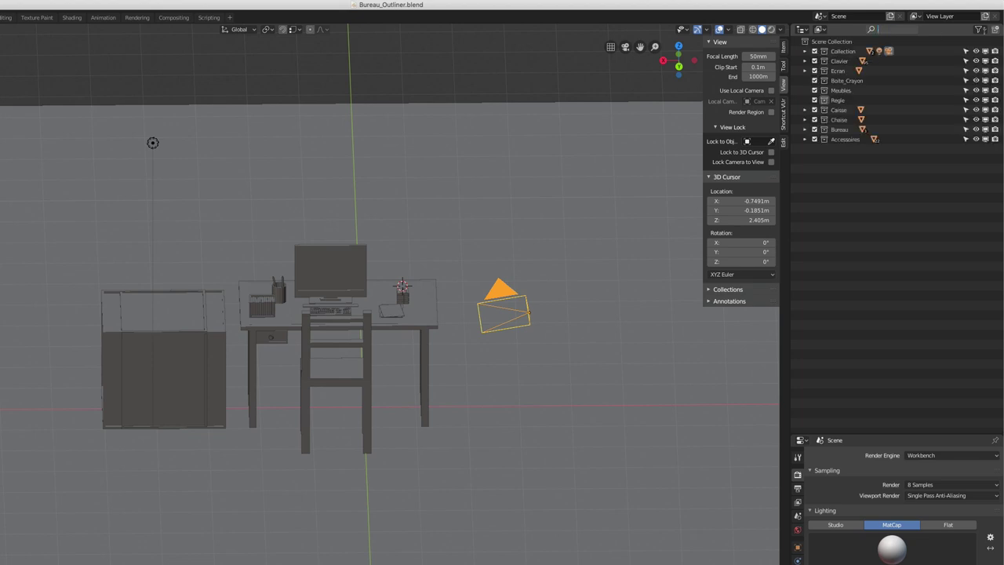
# - Make Outliner search case sensitive and switch off Collections to list objects flat
pyautogui.click(979, 29)
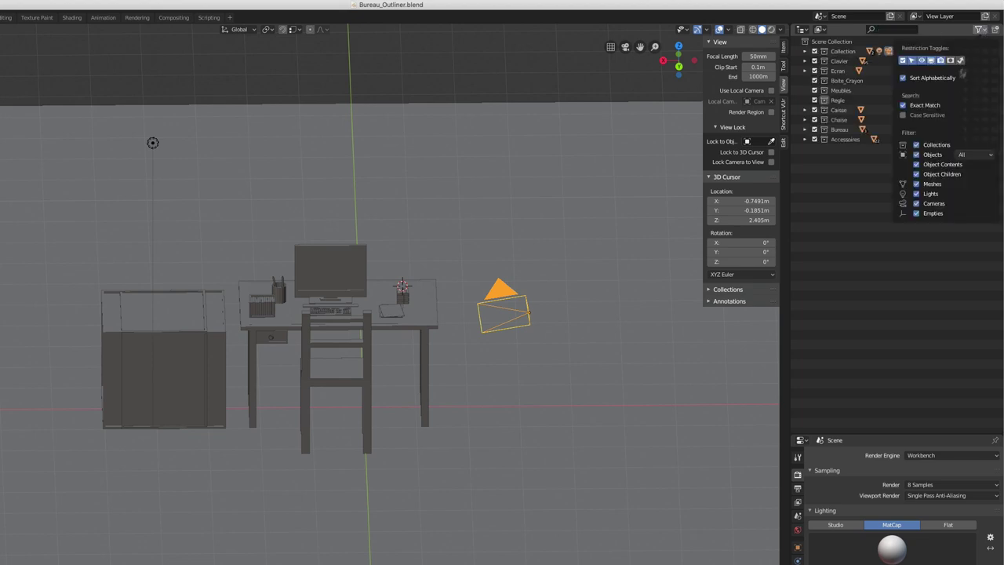
pyautogui.click(915, 118)
pyautogui.click(916, 145)
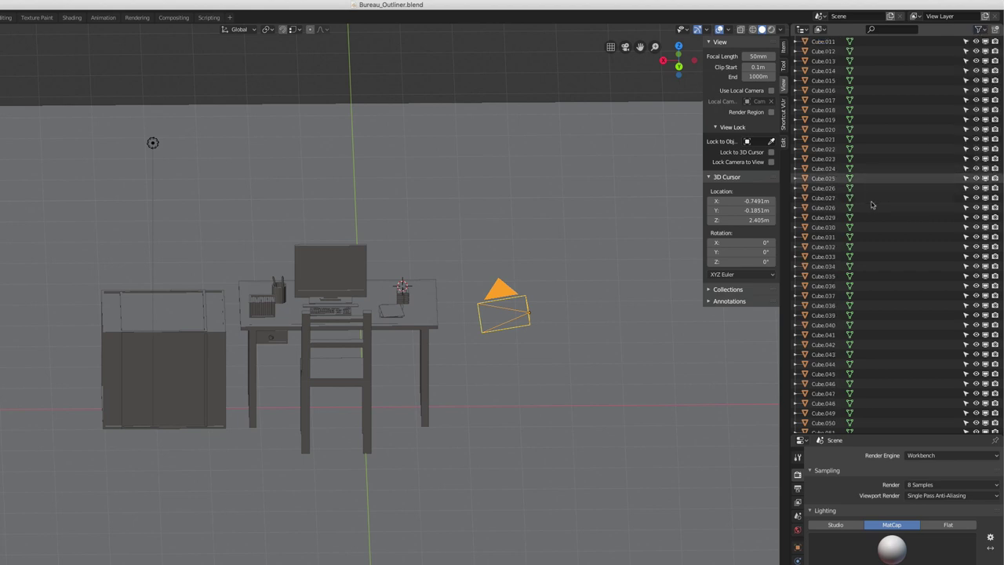
pyautogui.scroll(-10, 871, 205)
pyautogui.scroll(3, 871, 204)
pyautogui.scroll(3, 871, 205)
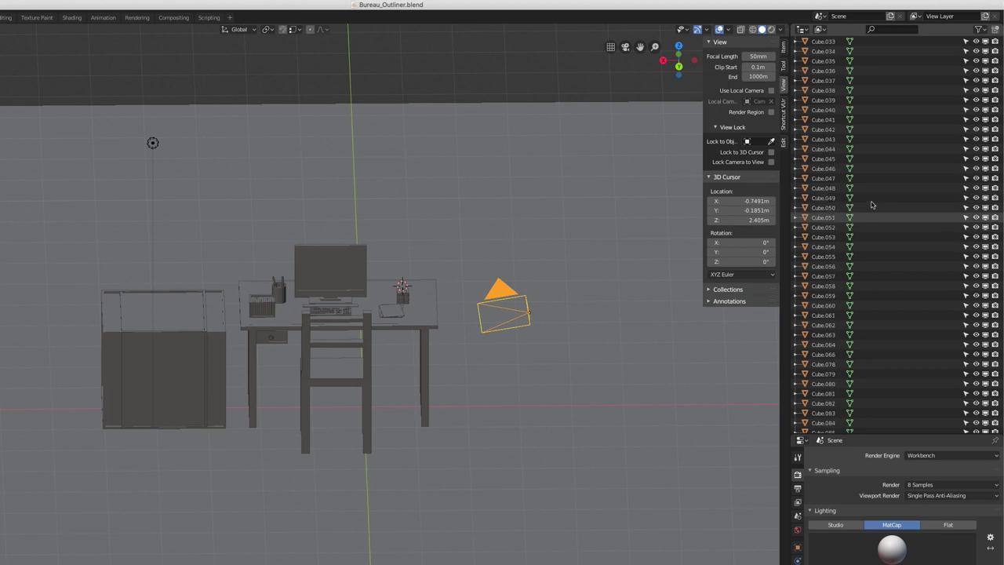
pyautogui.scroll(2, 871, 205)
pyautogui.scroll(2, 871, 205)
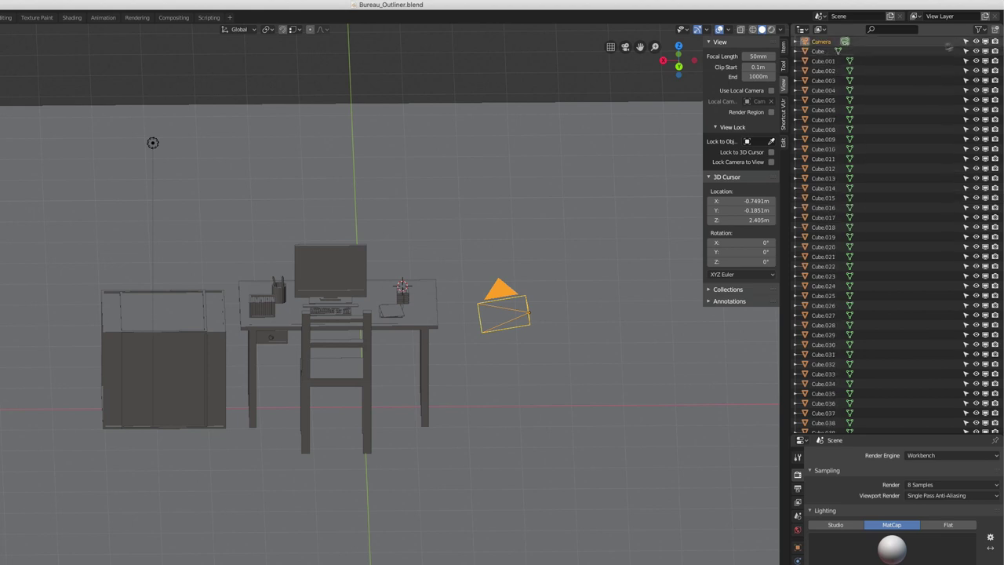
# - Turn the Collections filter back on and toggle the Objects filter off and on
pyautogui.click(980, 31)
pyautogui.click(917, 145)
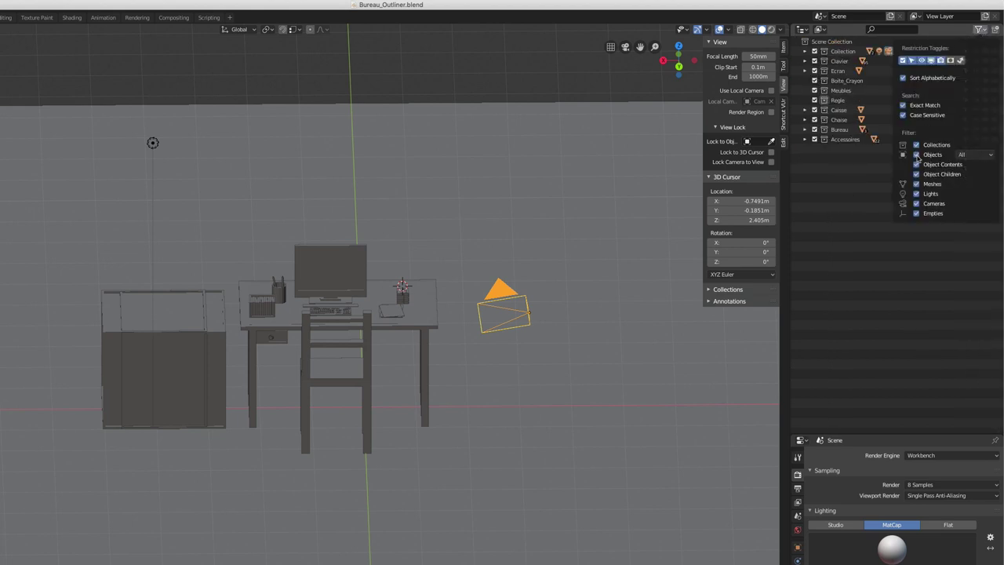
pyautogui.click(917, 155)
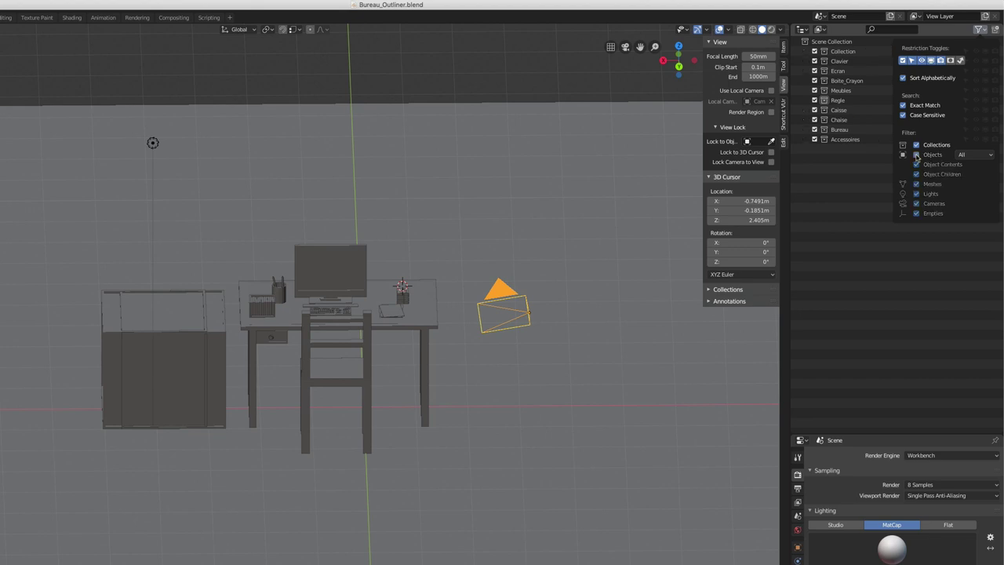
pyautogui.click(916, 155)
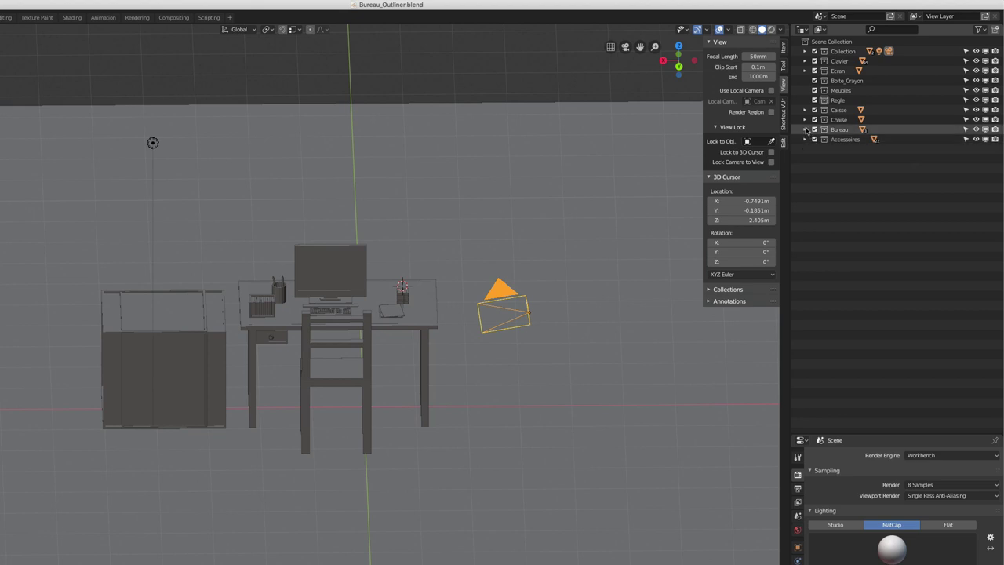
# - Show object contents in the Outliner and expand Bureau's Cube to reveal its Cube.002 mesh
pyautogui.click(805, 130)
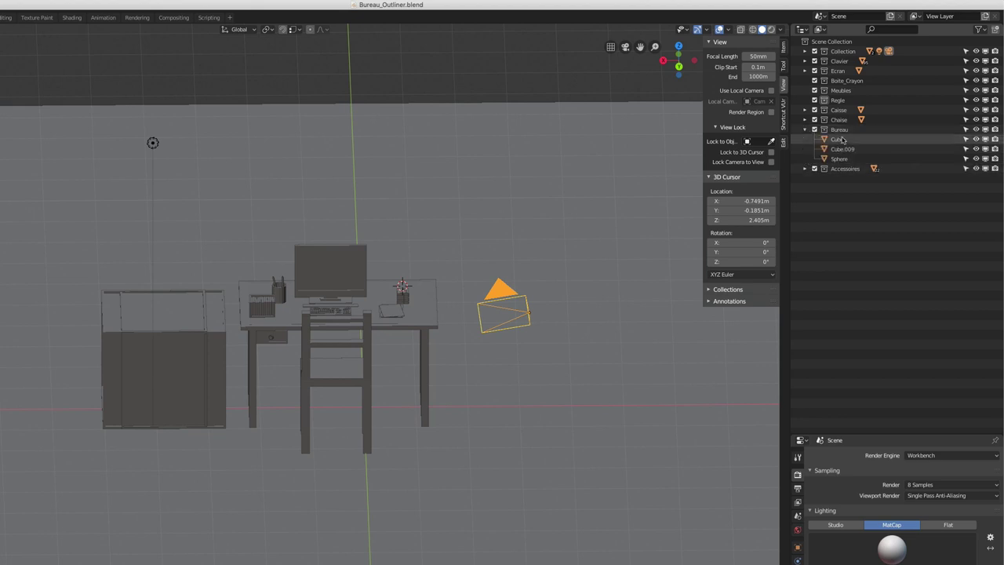
pyautogui.click(980, 29)
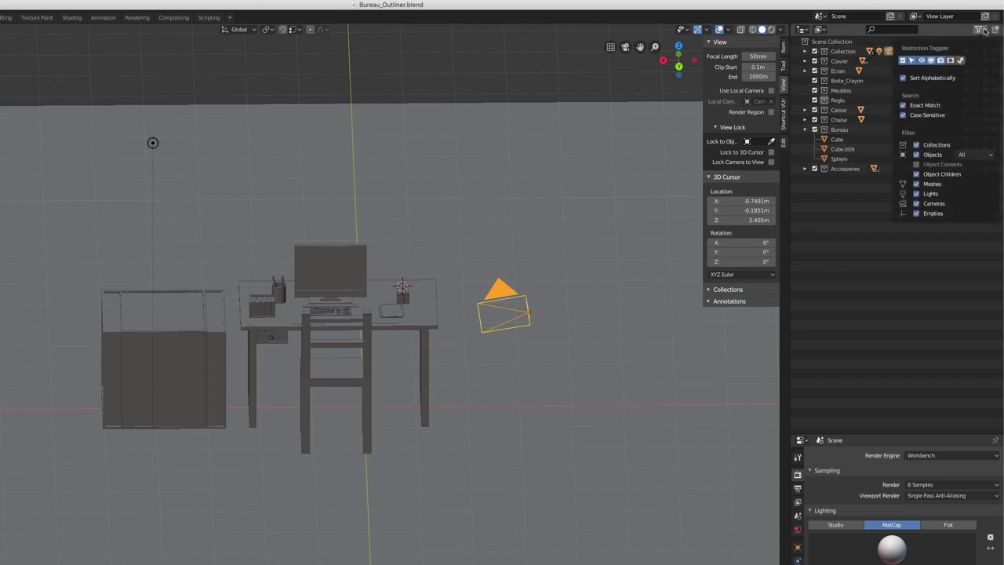
pyautogui.click(917, 164)
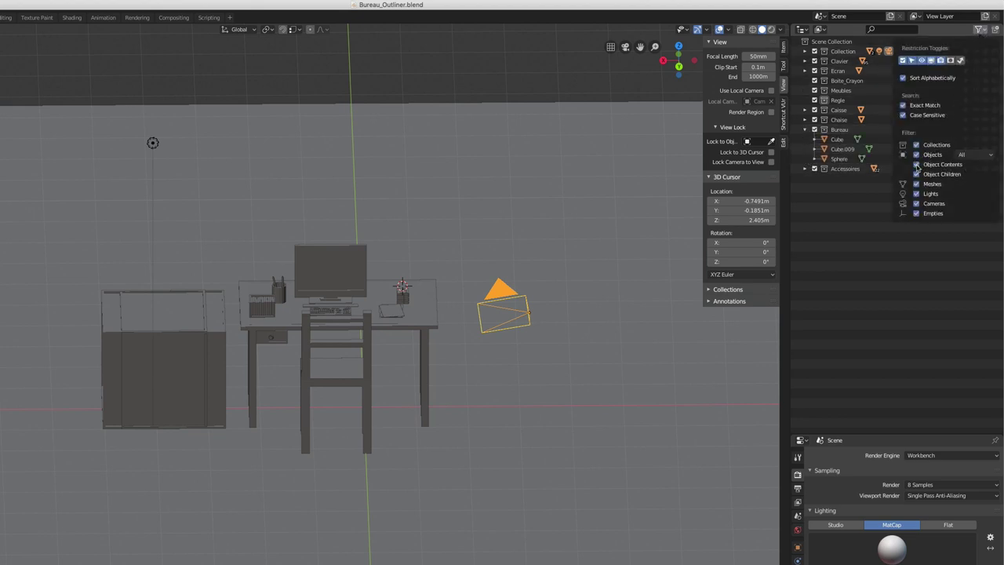
pyautogui.click(816, 139)
pyautogui.click(850, 148)
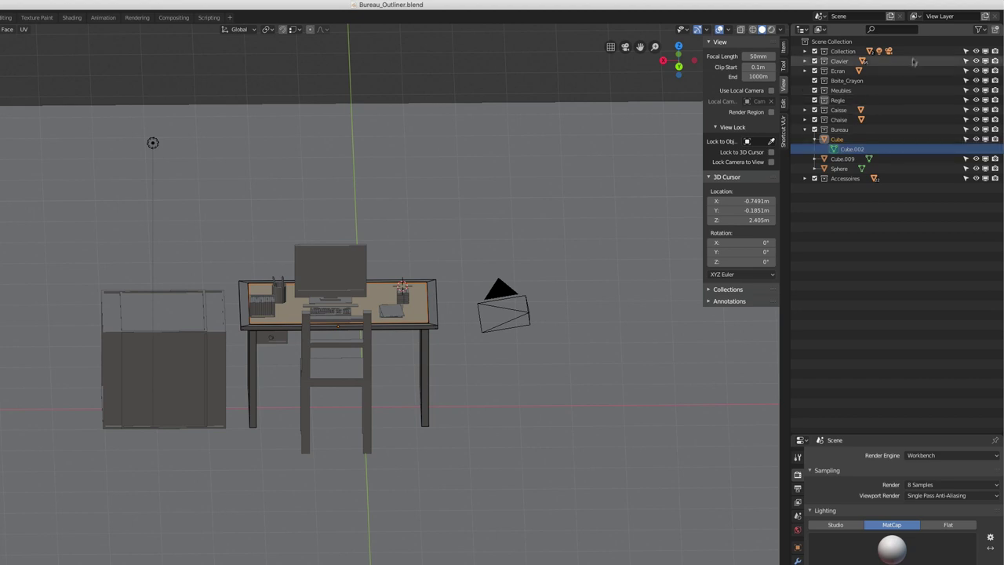
# - Turn off Object Children in the Outliner filter
pyautogui.click(980, 29)
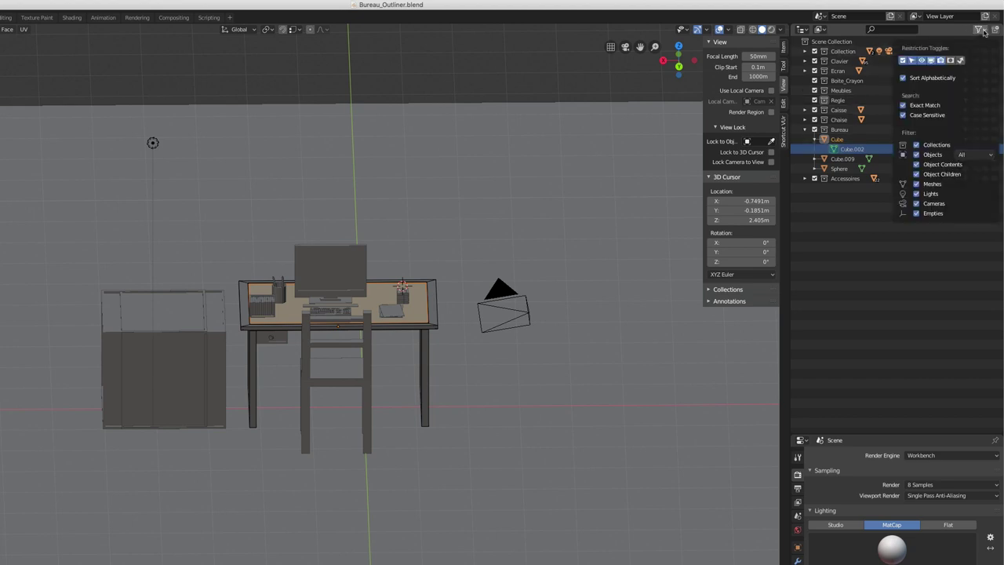
pyautogui.click(918, 175)
pyautogui.moveTo(329, 322)
pyautogui.mouseDown(button='middle')
pyautogui.moveTo(435, 335)
pyautogui.moveTo(609, 320)
pyautogui.mouseUp(button='middle')
# - Place the 3D cursor on the desktop beside the grid cube
pyautogui.click(185, 299)
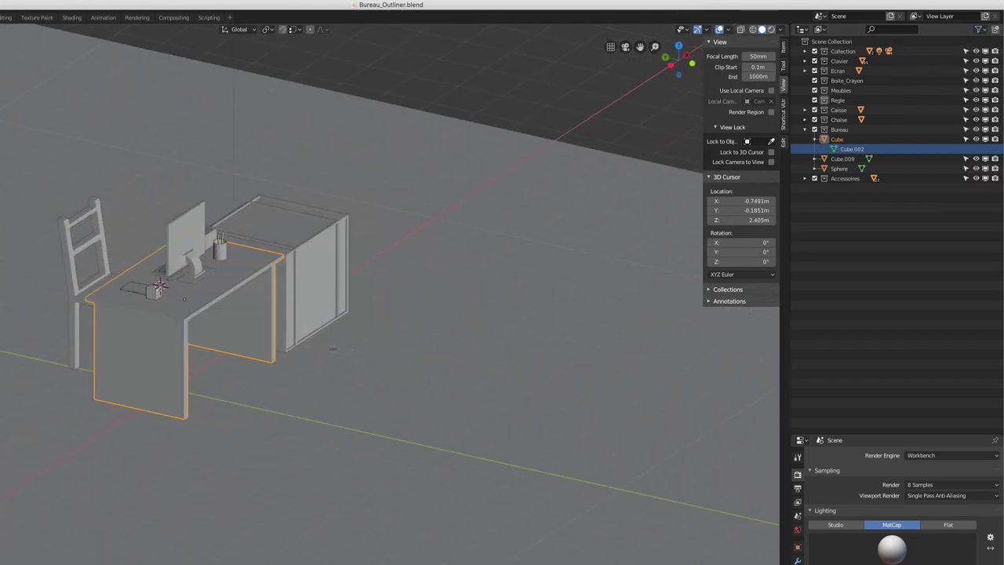
pyautogui.moveTo(333, 348); pyautogui.dragTo(407, 353, button='middle')
pyautogui.scroll(5, 406, 353)
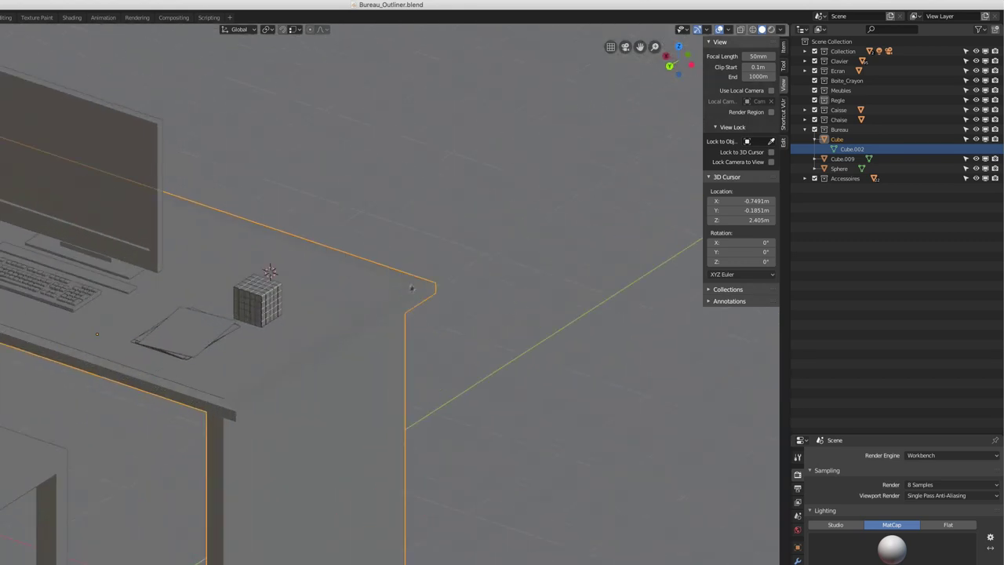
pyautogui.scroll(-4, 411, 288)
pyautogui.scroll(3, 418, 352)
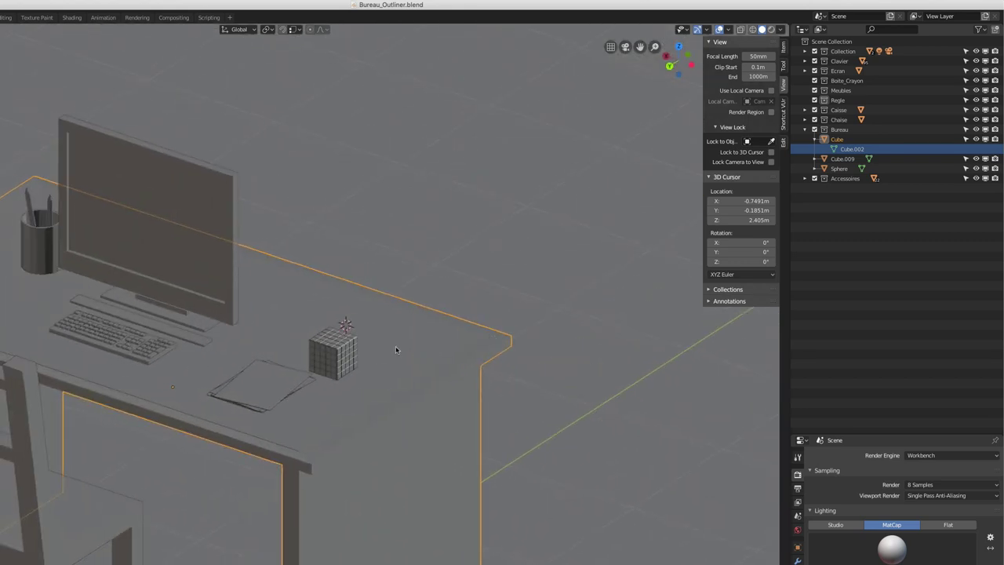
pyautogui.keyDown('shift'); pyautogui.rightClick(397, 350); pyautogui.keyUp('shift')
pyautogui.moveTo(477, 337)
pyautogui.mouseDown(button='middle')
pyautogui.moveTo(453, 336)
pyautogui.moveTo(341, 280)
pyautogui.moveTo(583, 282)
pyautogui.moveTo(514, 334)
pyautogui.mouseUp(button='middle')
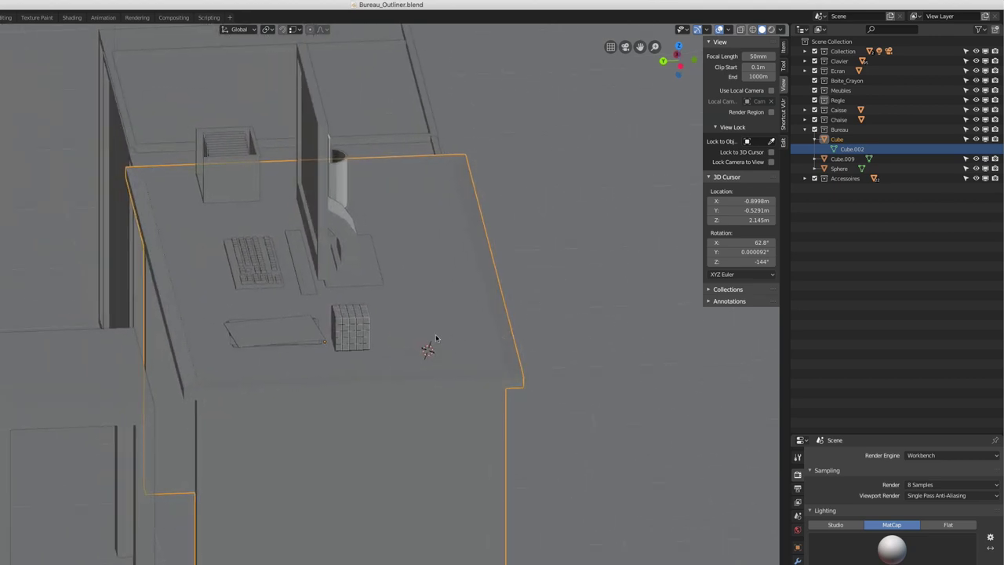
pyautogui.keyDown('shift'); pyautogui.rightClick(395, 346); pyautogui.keyUp('shift')
# - Add a cube at the 3D cursor and scale it down into a box
pyautogui.hotkey('shift', 'a')
pyautogui.click(432, 357)
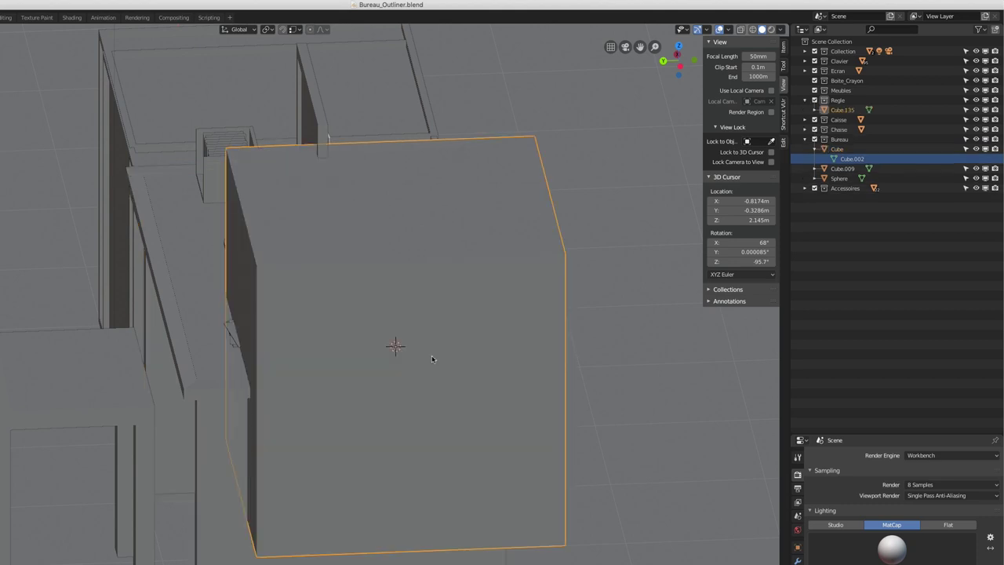
pyautogui.press('s')
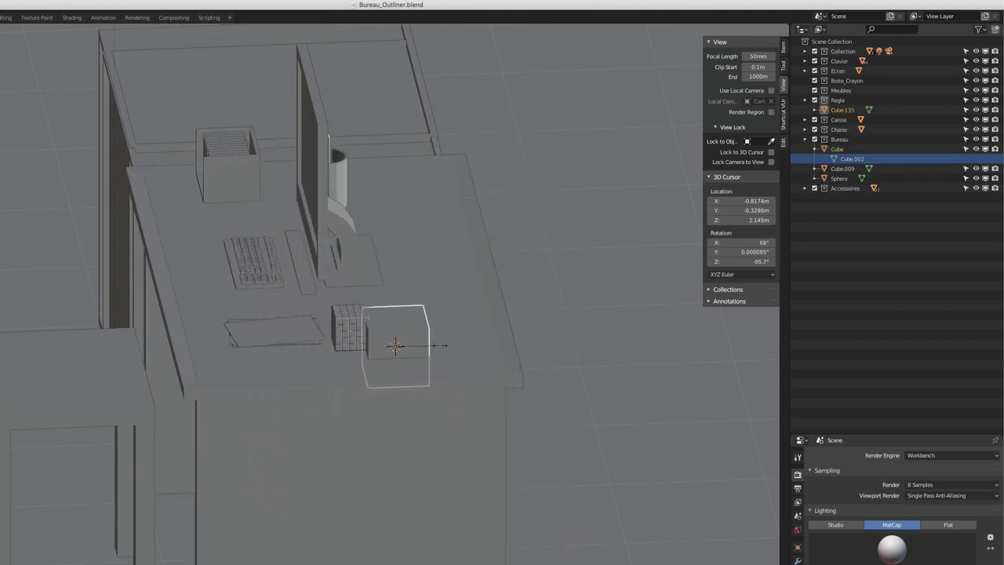
pyautogui.click(430, 350)
pyautogui.press('KP_1')
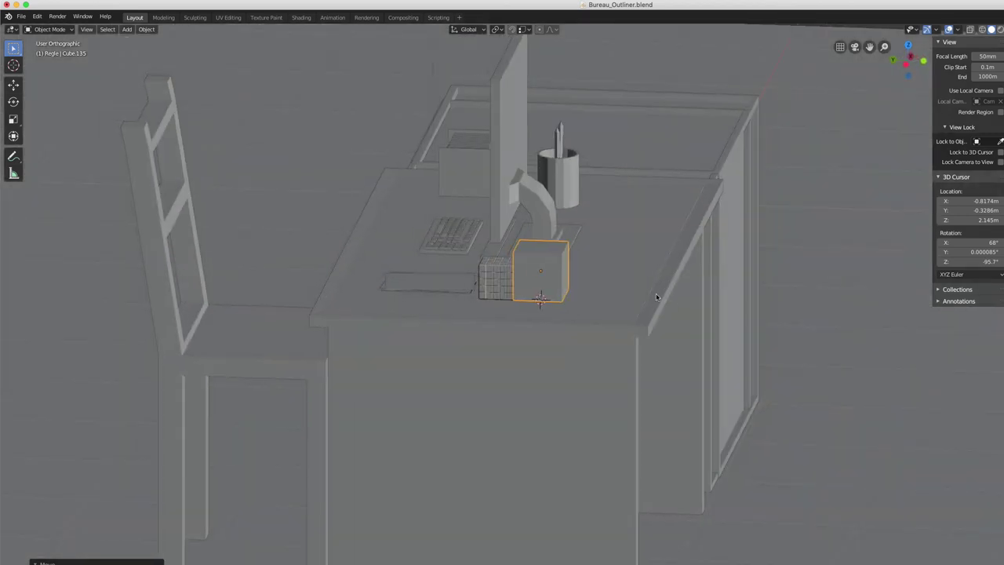
# - Duplicate the box to the right along Y, shrink the copy, then bring up parenting options
pyautogui.hotkey('shift', 'd')
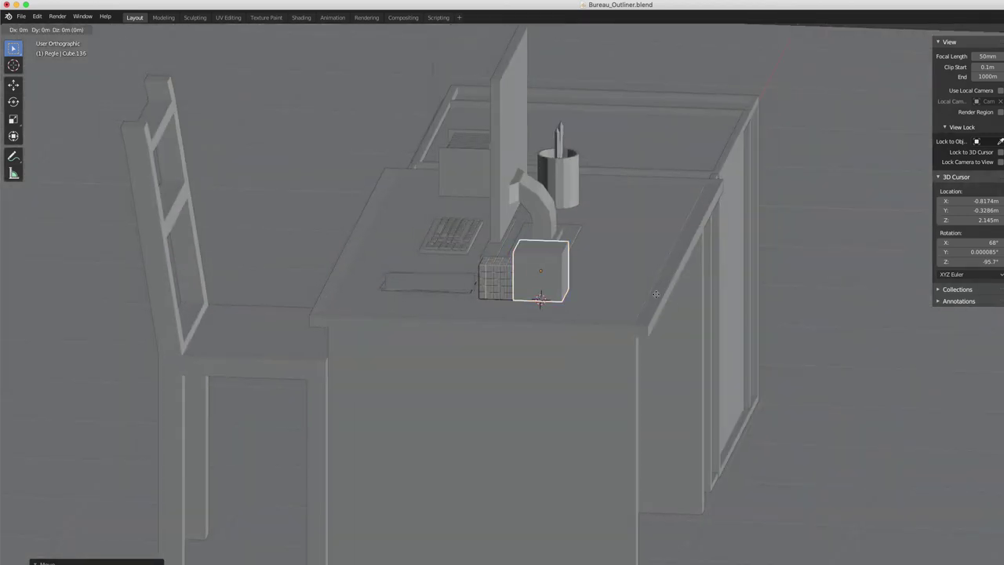
pyautogui.press('y')
pyautogui.click(779, 259)
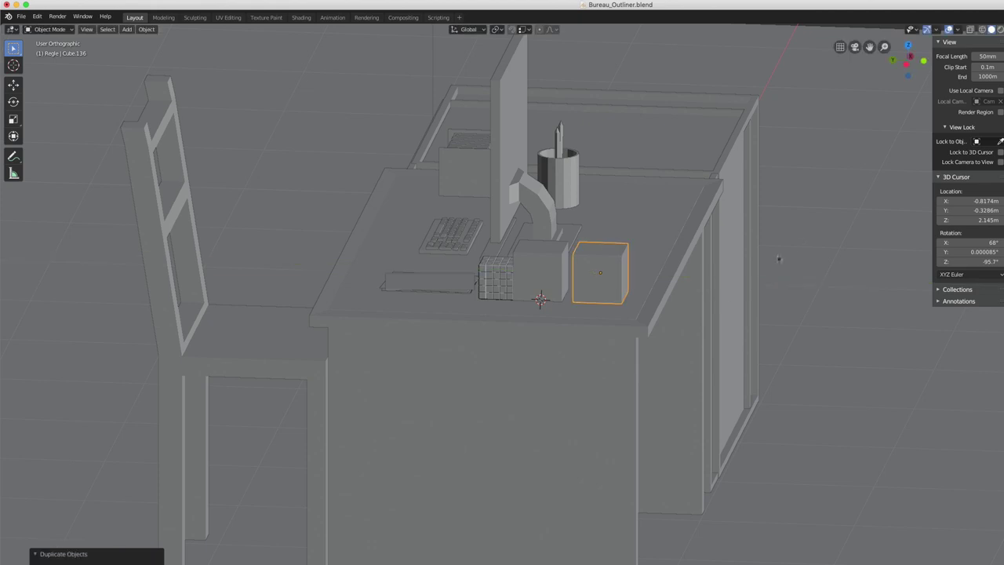
pyautogui.press('s')
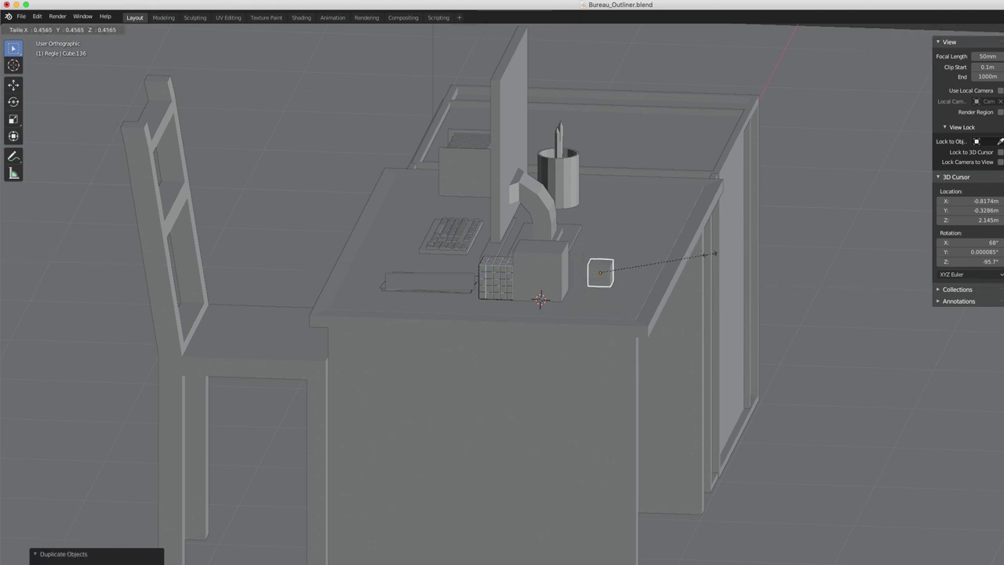
pyautogui.click(673, 269)
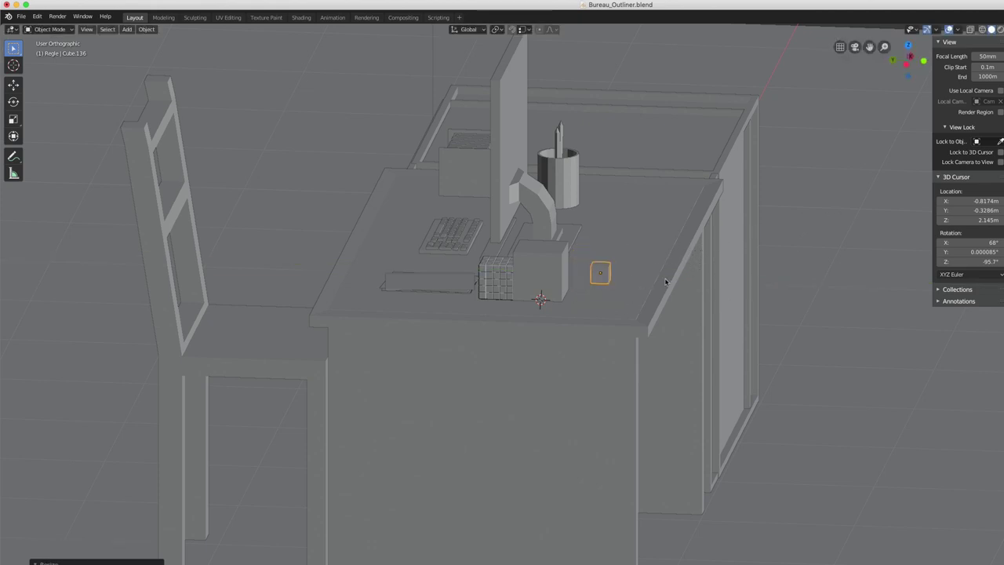
pyautogui.moveTo(665, 281); pyautogui.dragTo(714, 249, button='middle')
pyautogui.scroll(3, 723, 248)
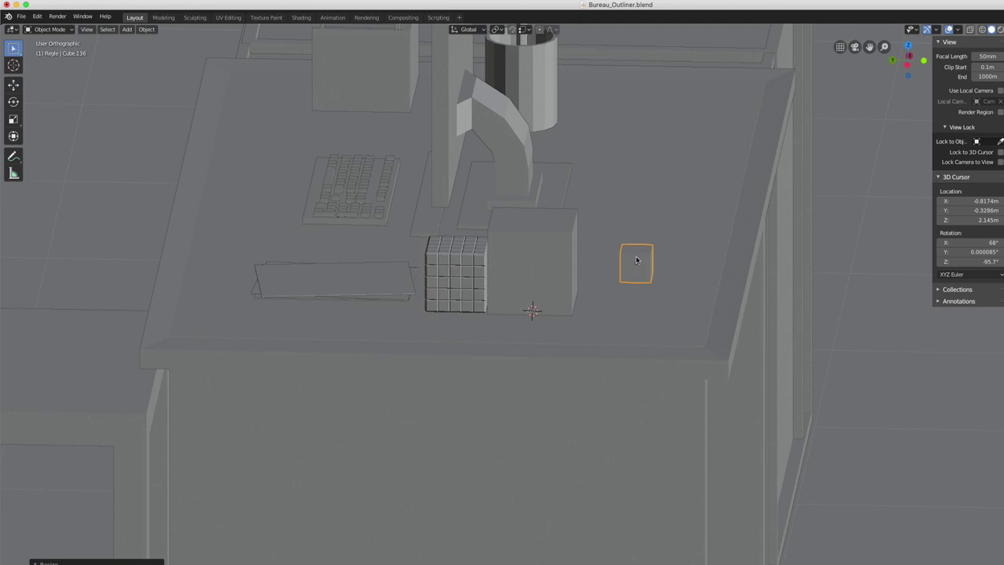
pyautogui.keyDown('shift'); pyautogui.click(563, 260); pyautogui.keyUp('shift')
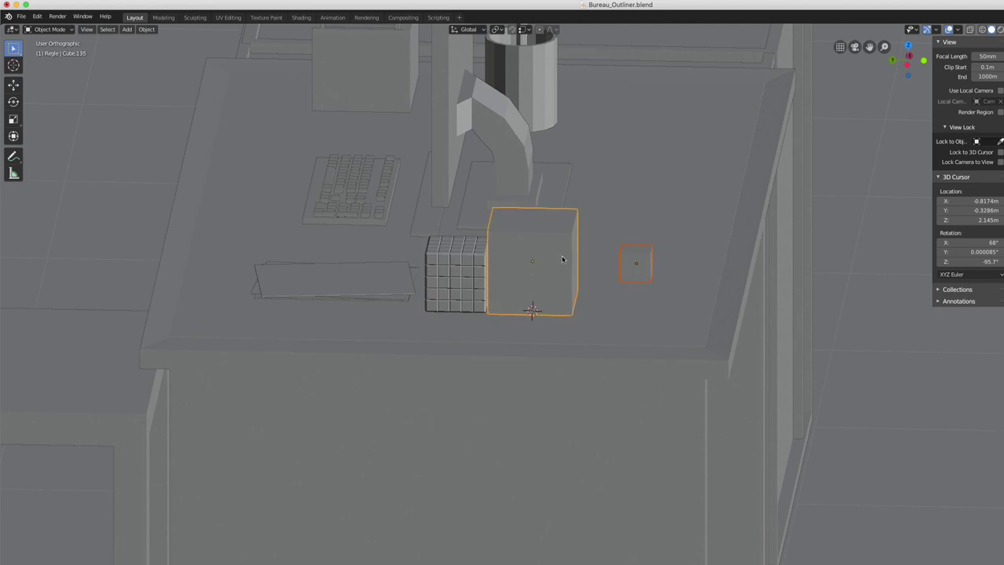
pyautogui.hotkey('ctrl', 'p')
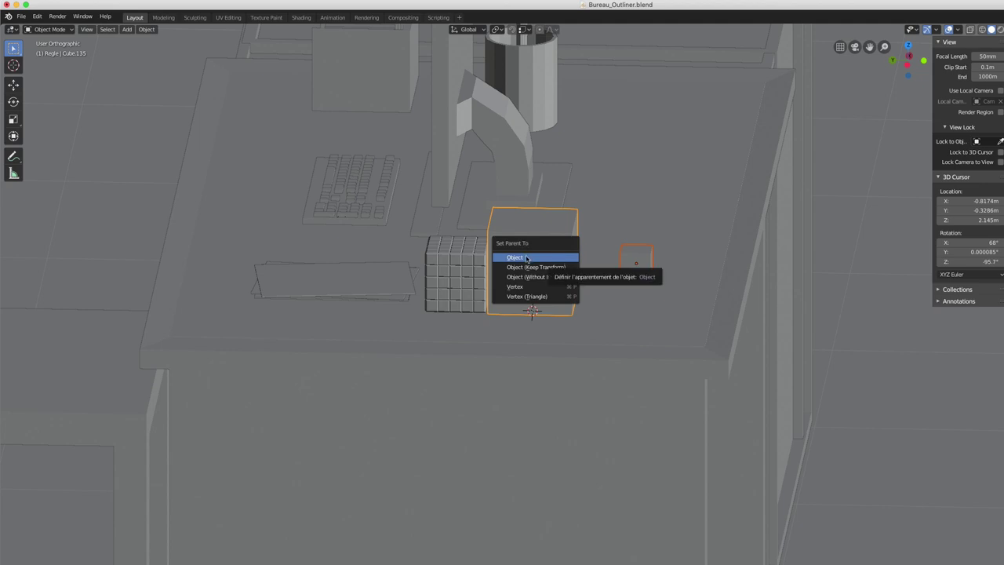
# - Parent the small cube to the box, then move the small cube near the desk's right edge
pyautogui.click(528, 258)
pyautogui.moveTo(661, 253); pyautogui.dragTo(659, 242, button='middle')
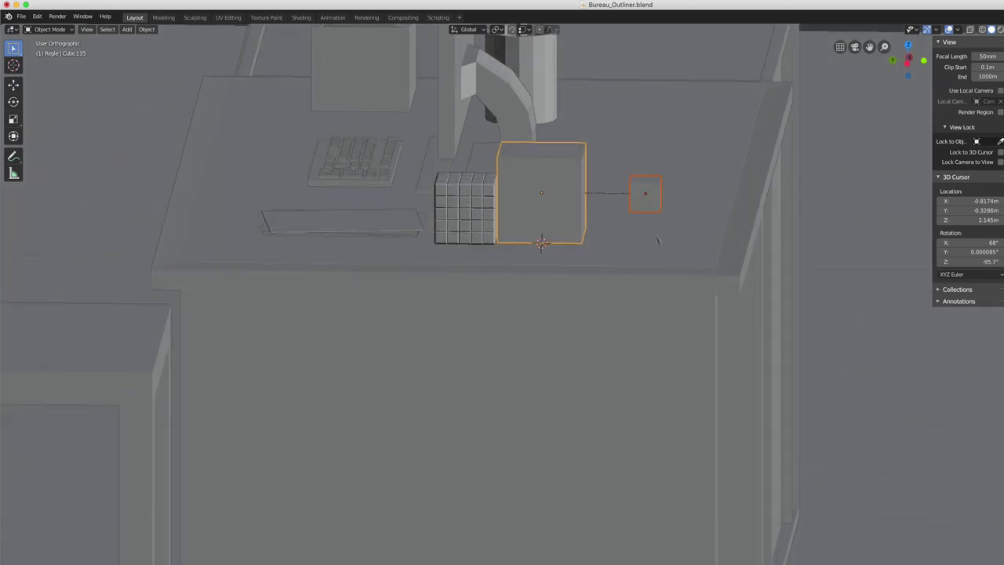
pyautogui.click(644, 197)
pyautogui.press('g')
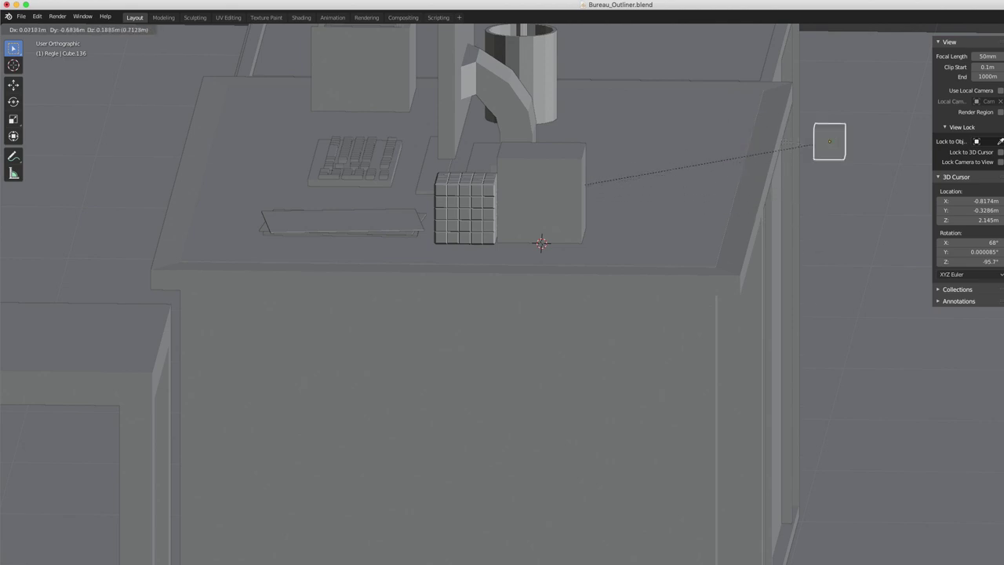
pyautogui.click(759, 188)
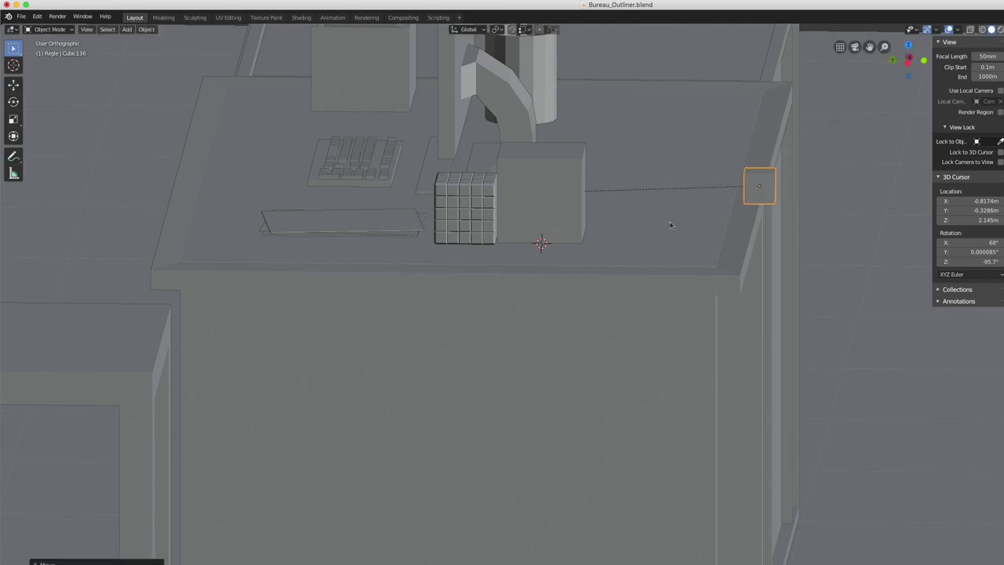
# - Move the box further back so the child cube follows it
pyautogui.click(581, 225)
pyautogui.press('g')
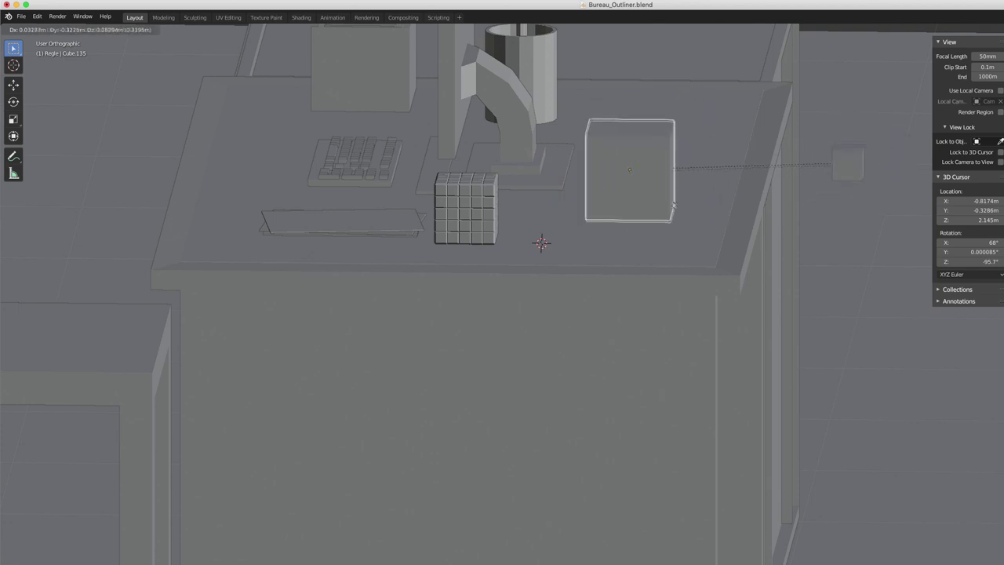
pyautogui.click(695, 198)
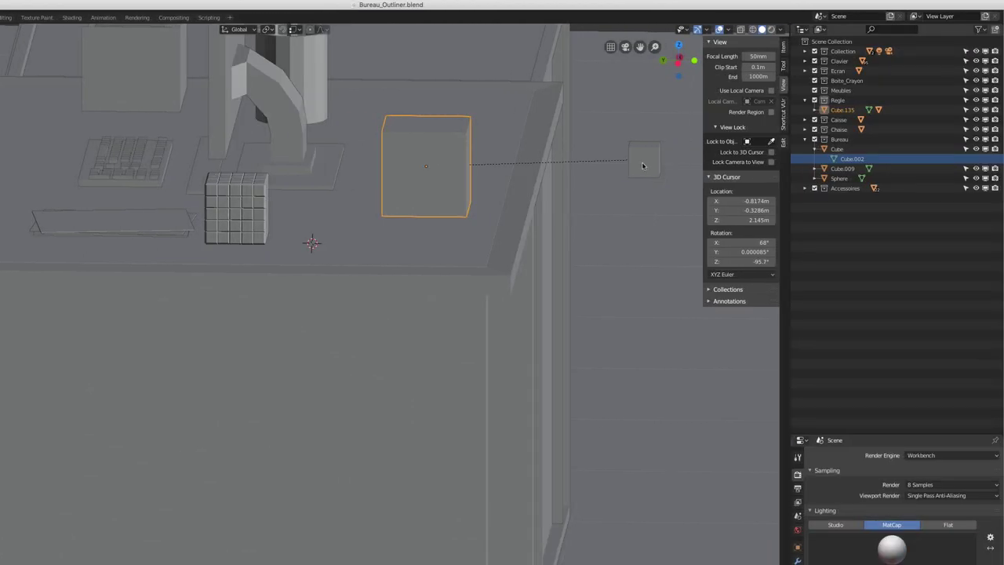
# - Expand Cube.135 in the Outliner and select Cube.136 with the box Cube.135 active
pyautogui.click(643, 165)
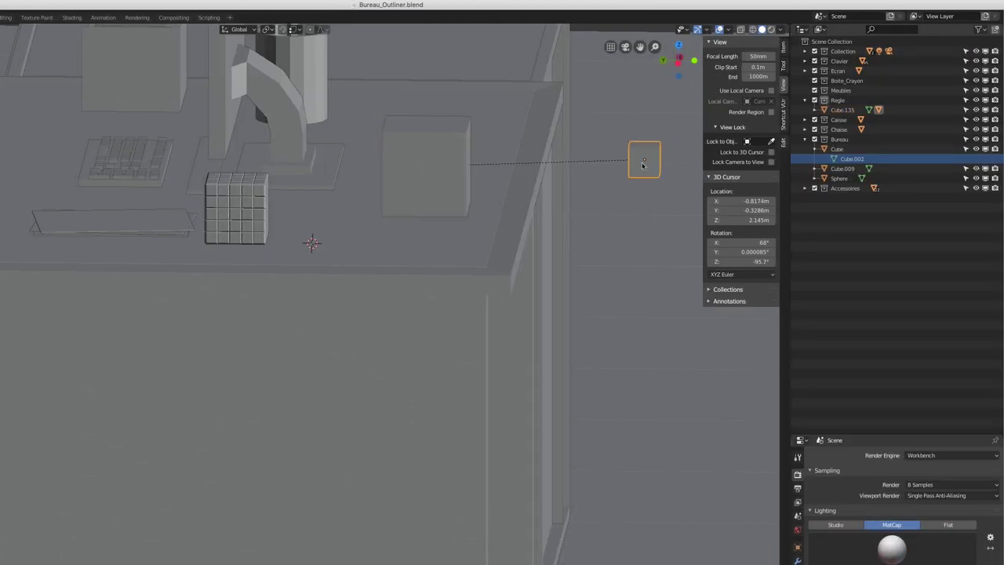
pyautogui.click(444, 146)
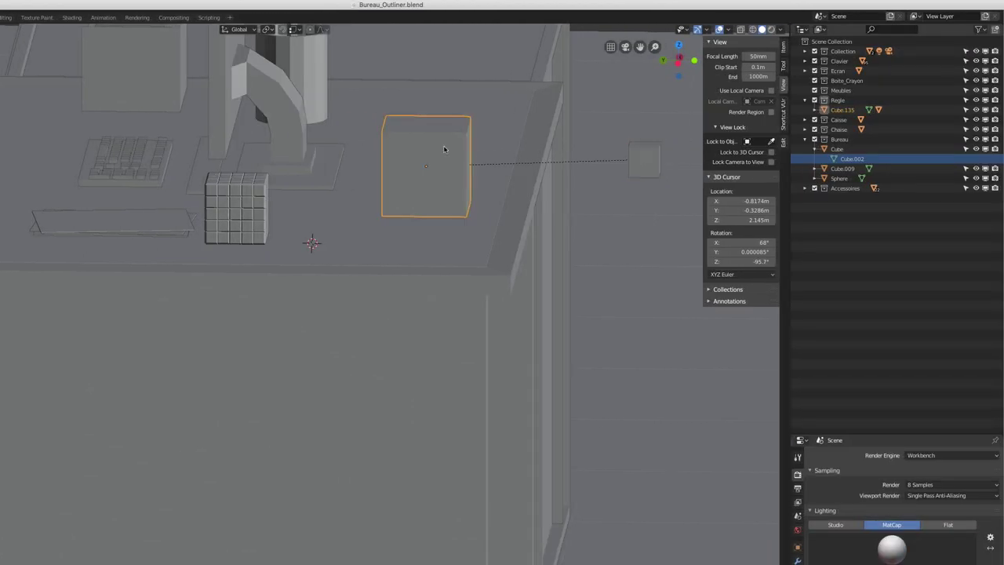
pyautogui.click(814, 109)
pyautogui.click(824, 129)
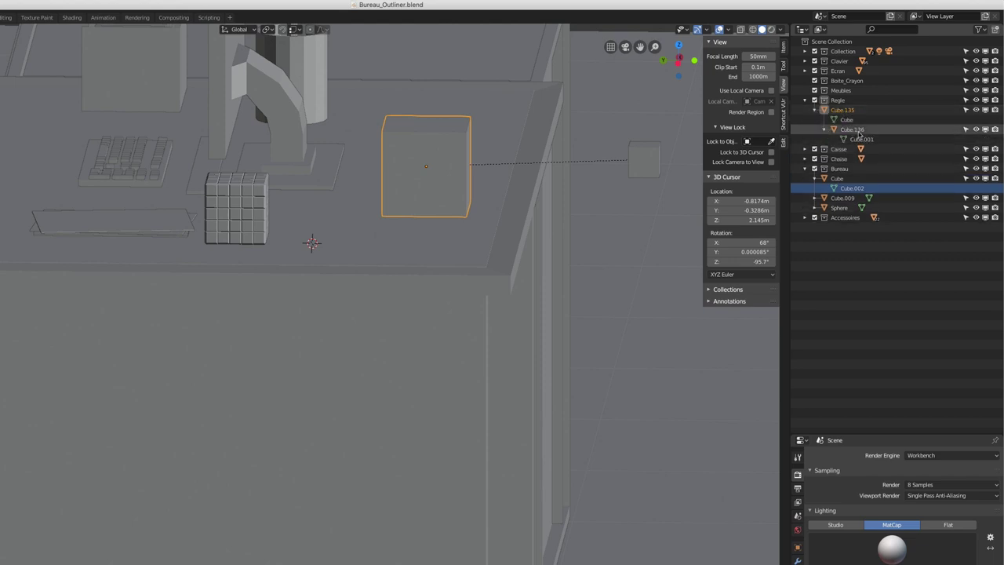
pyautogui.click(855, 131)
pyautogui.click(855, 130)
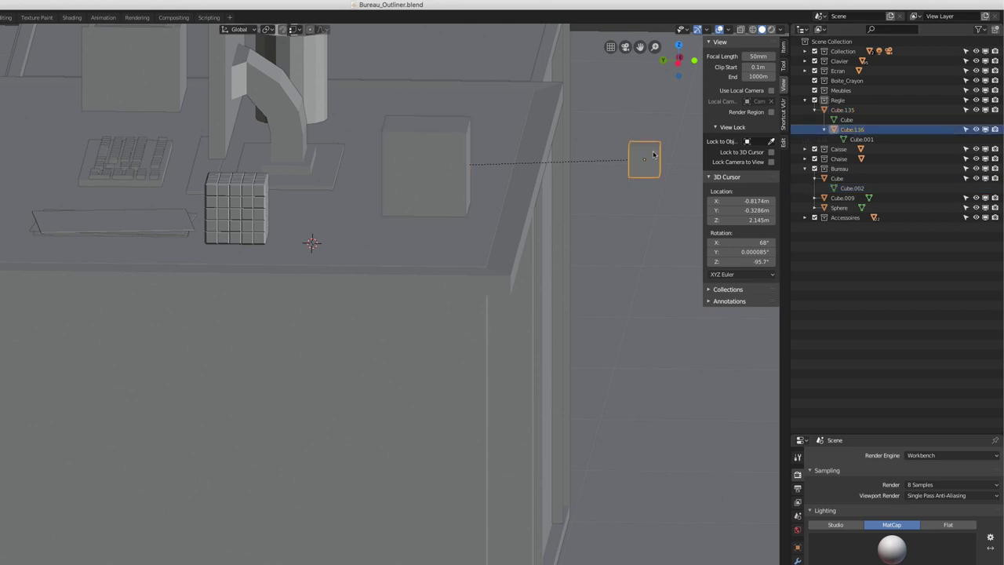
pyautogui.keyDown('shift'); pyautogui.click(437, 157); pyautogui.keyUp('shift')
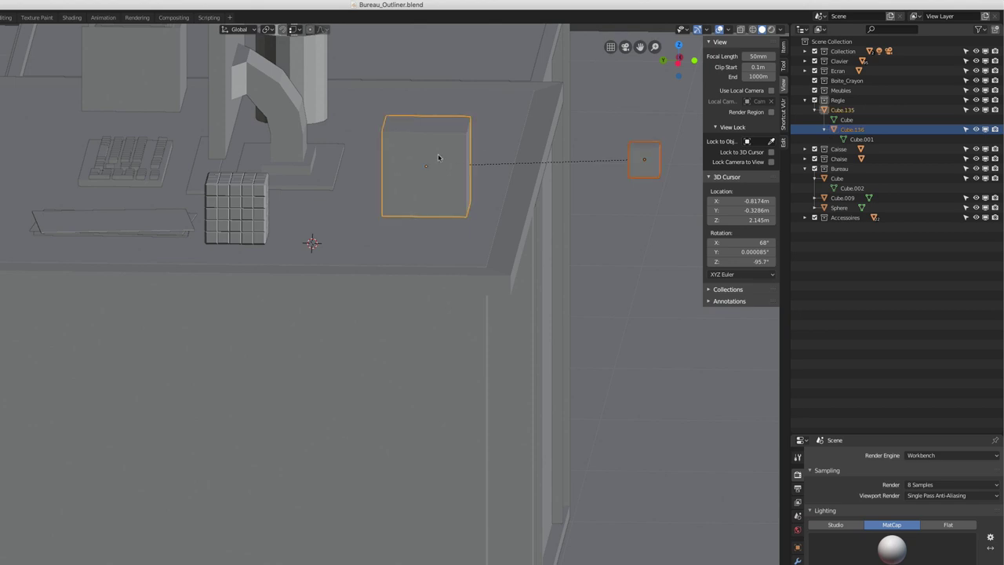
# - Clear the small cube's parent with Alt+P, using Clear and Keep Transformation
pyautogui.hotkey('alt', 'p')
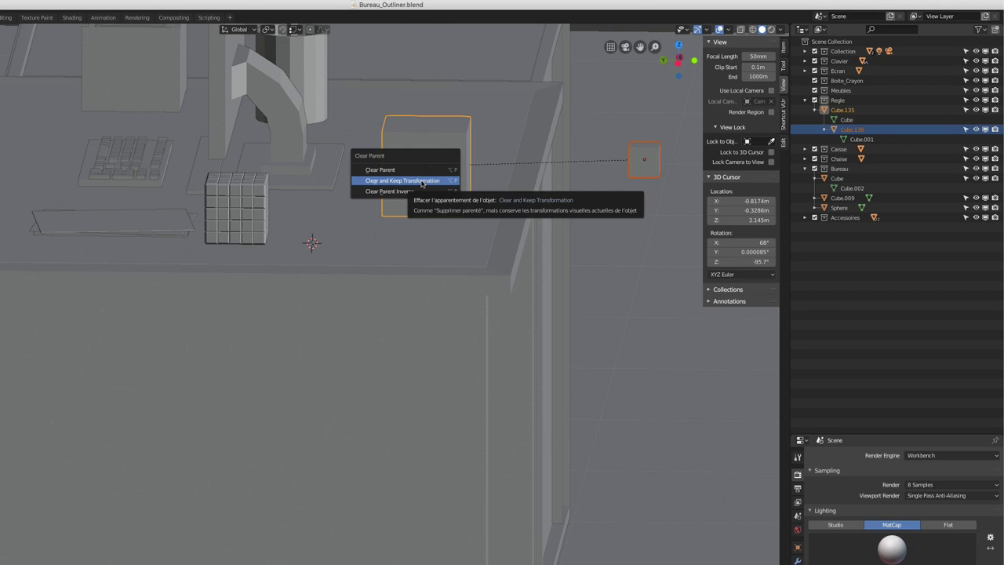
pyautogui.click(421, 181)
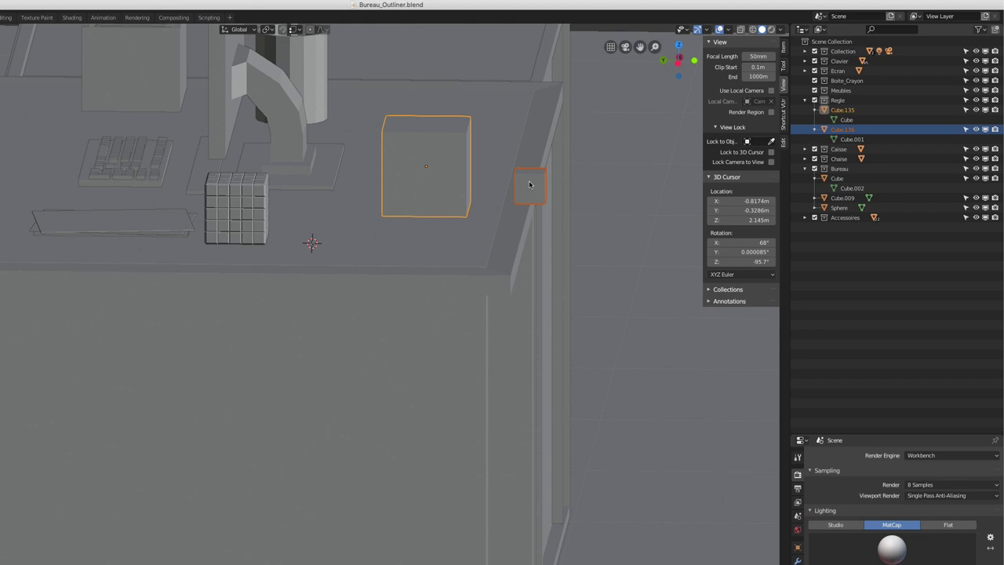
pyautogui.hotkey('alt', 'p')
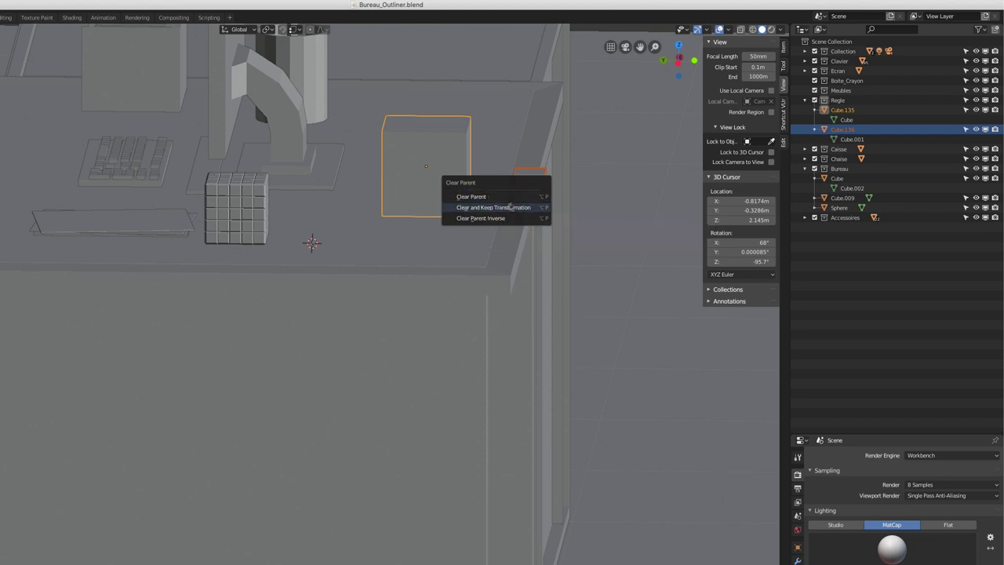
pyautogui.click(493, 208)
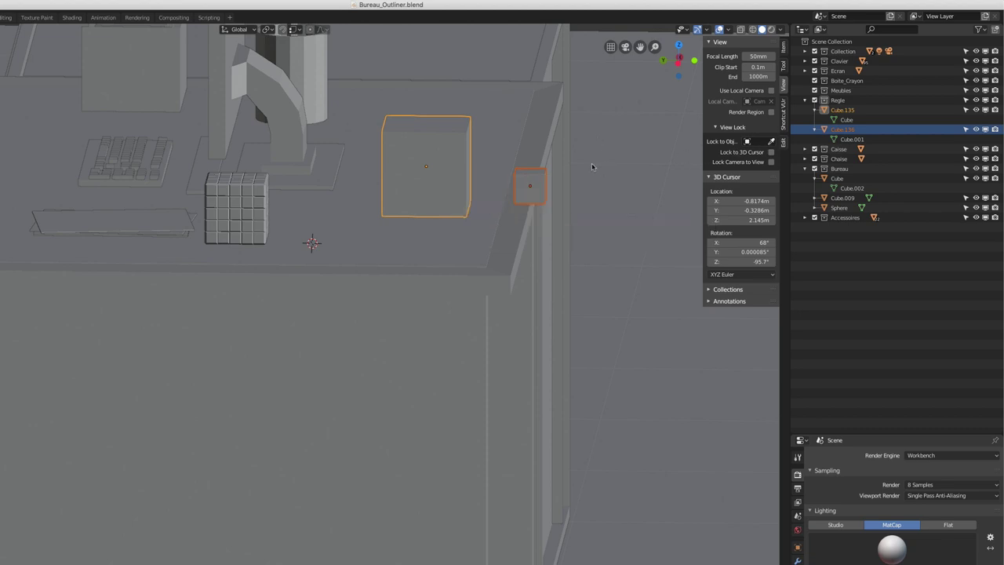
# - Turn off the Object Children filter and parent Cube.136 to Cube.135 with Ctrl+P > Object
pyautogui.click(980, 29)
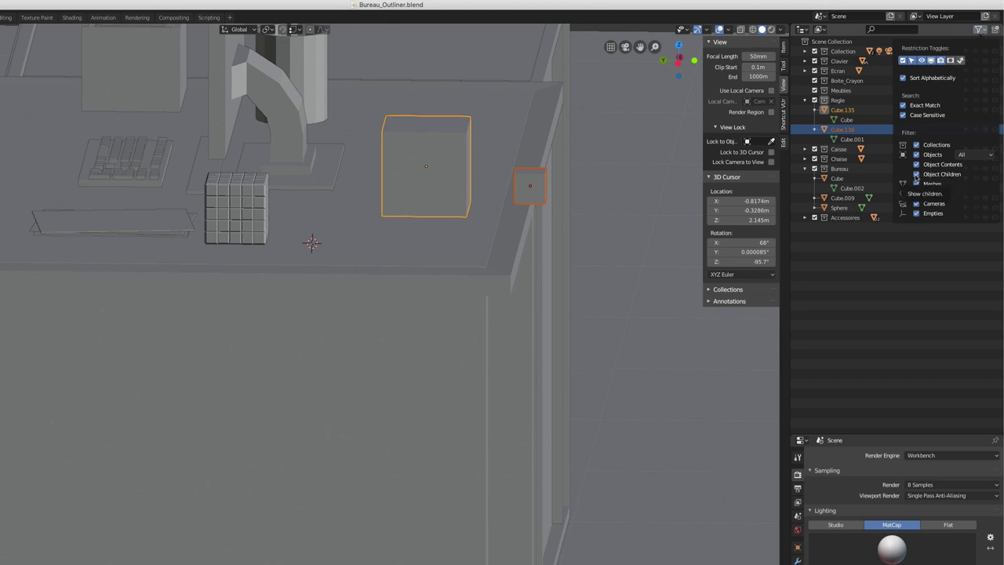
pyautogui.click(916, 174)
pyautogui.click(541, 191)
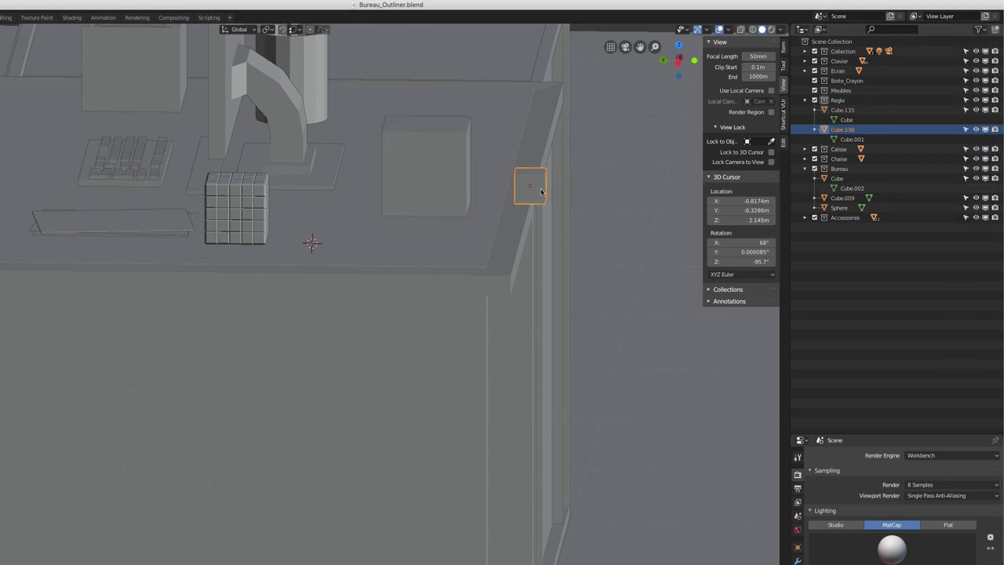
pyautogui.keyDown('shift'); pyautogui.click(426, 181); pyautogui.keyUp('shift')
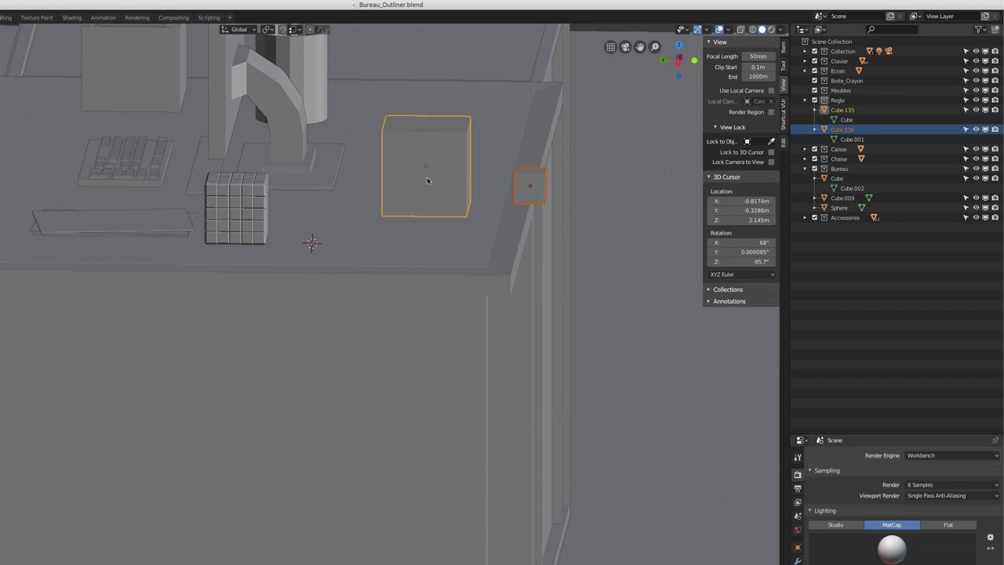
pyautogui.hotkey('ctrl', 'p')
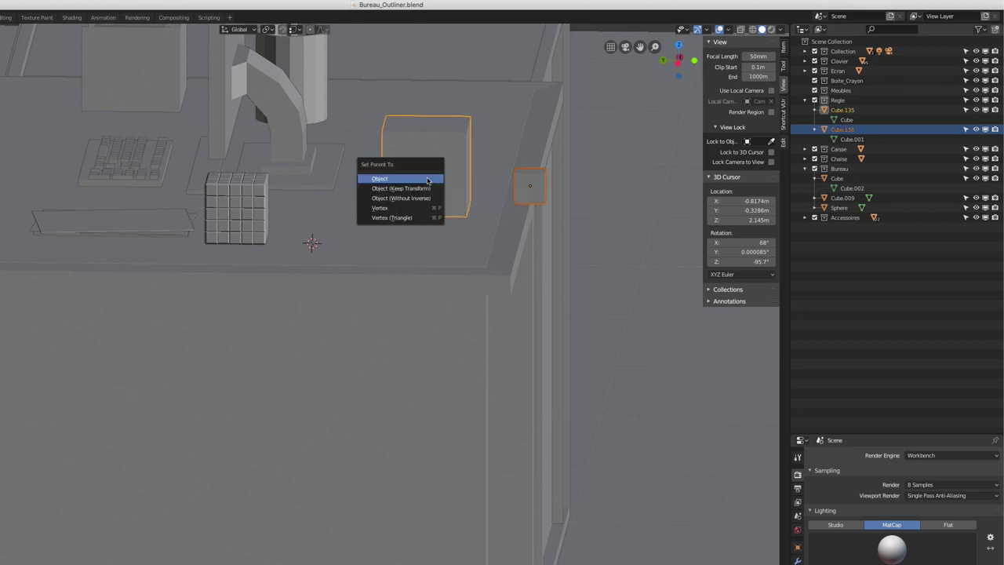
pyautogui.click(427, 180)
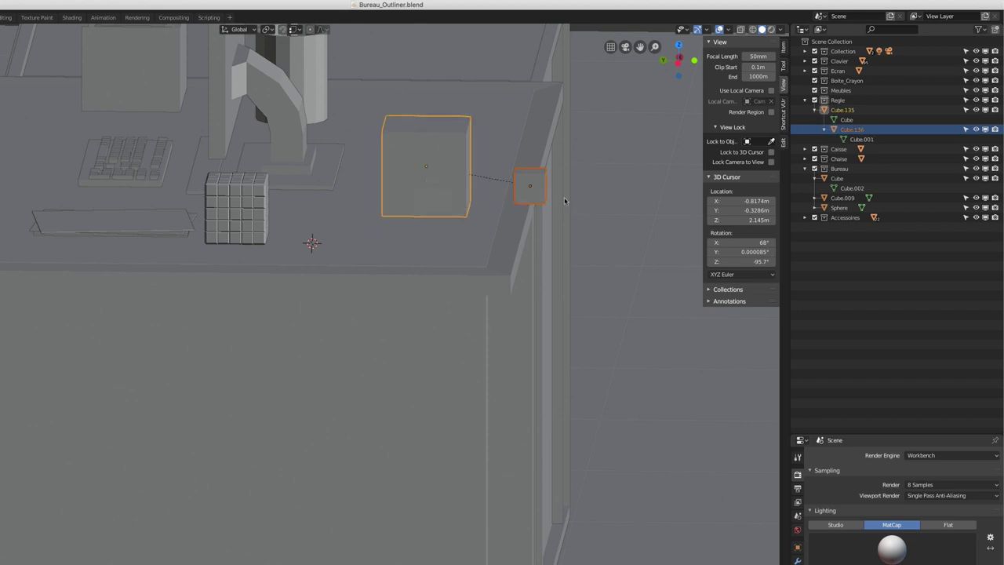
# - Select Cube.136, toggle the Object Children filter back on, and expand Regle to see nesting
pyautogui.click(855, 130)
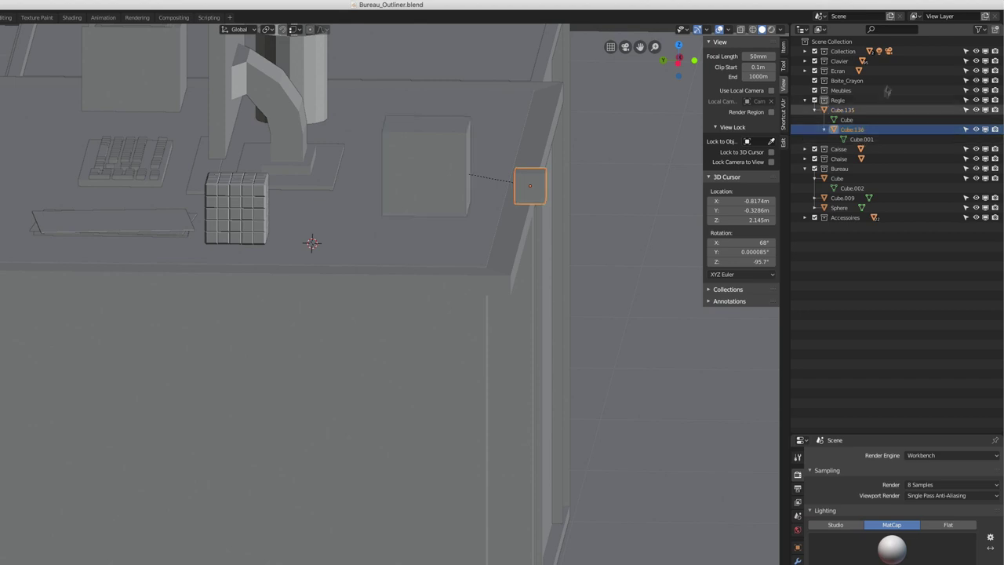
pyautogui.click(982, 30)
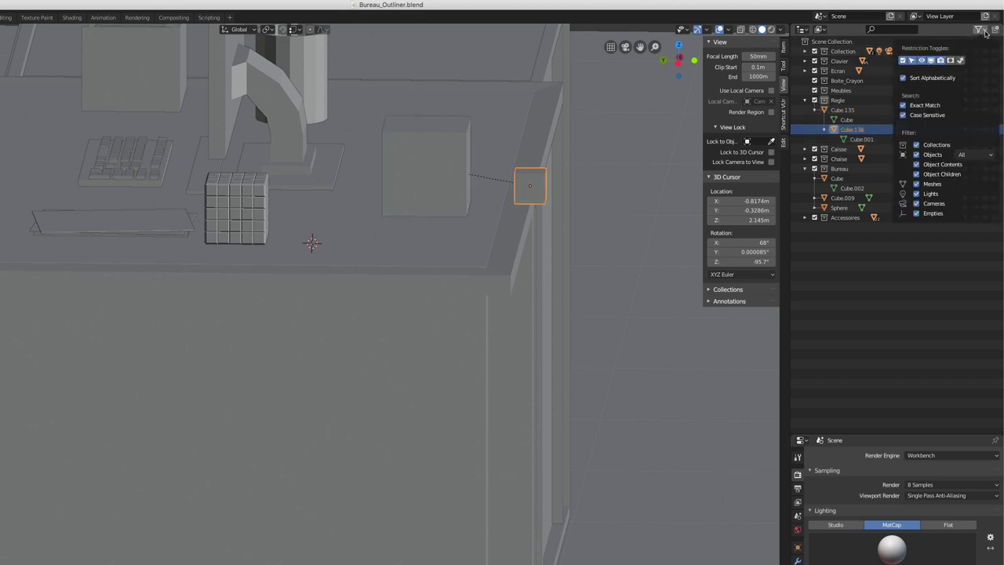
pyautogui.click(917, 174)
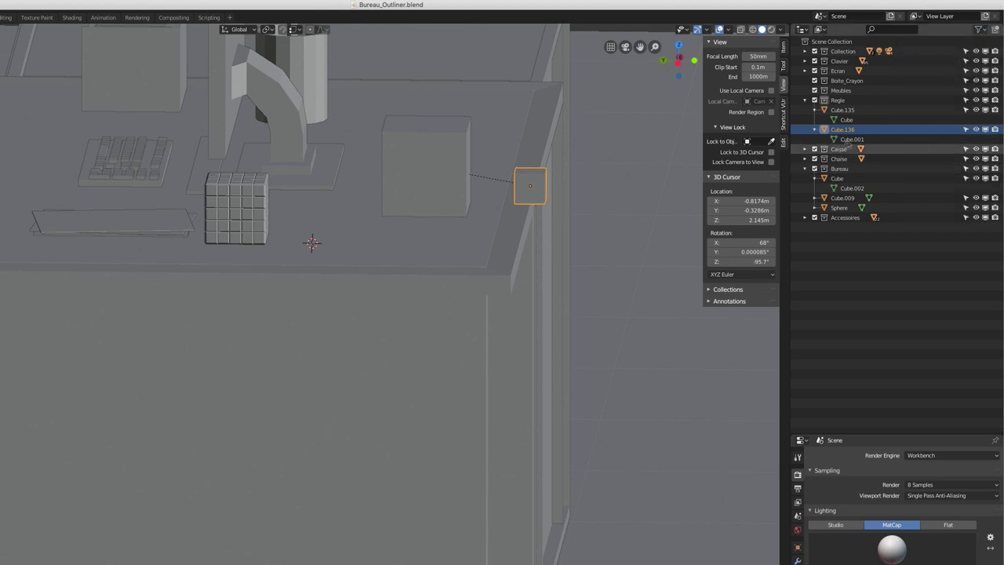
pyautogui.click(983, 31)
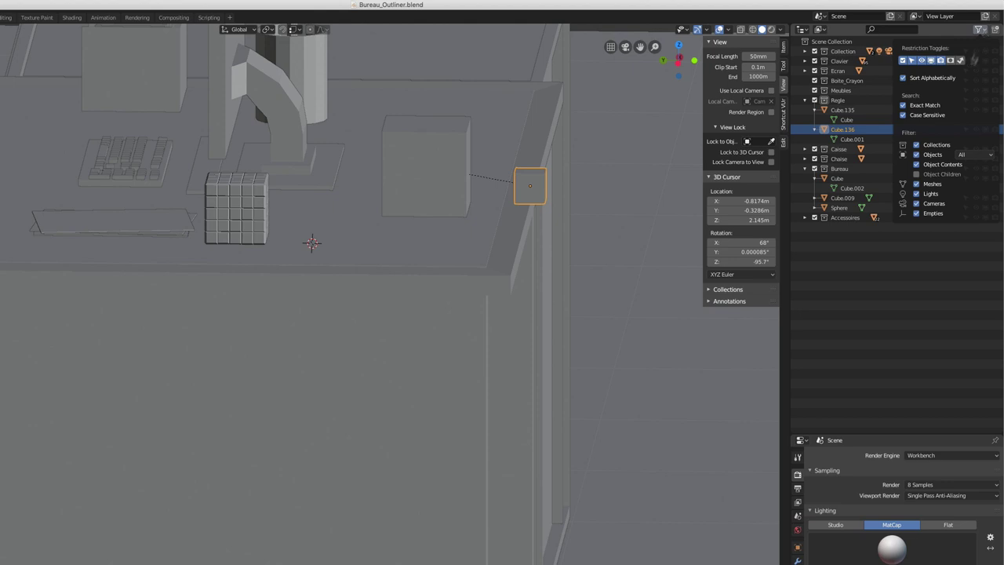
pyautogui.moveTo(820, 134); pyautogui.dragTo(841, 110)
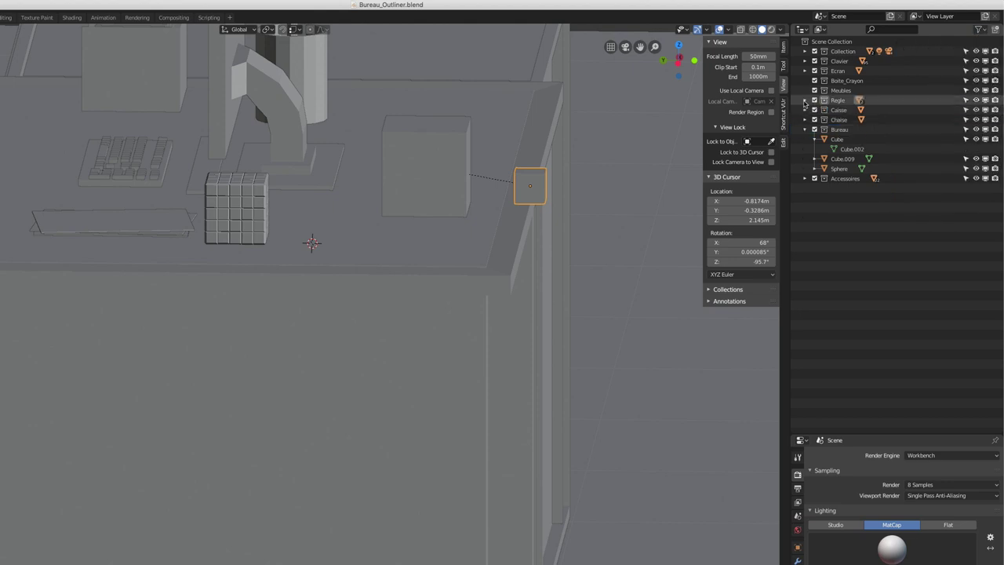
pyautogui.click(979, 29)
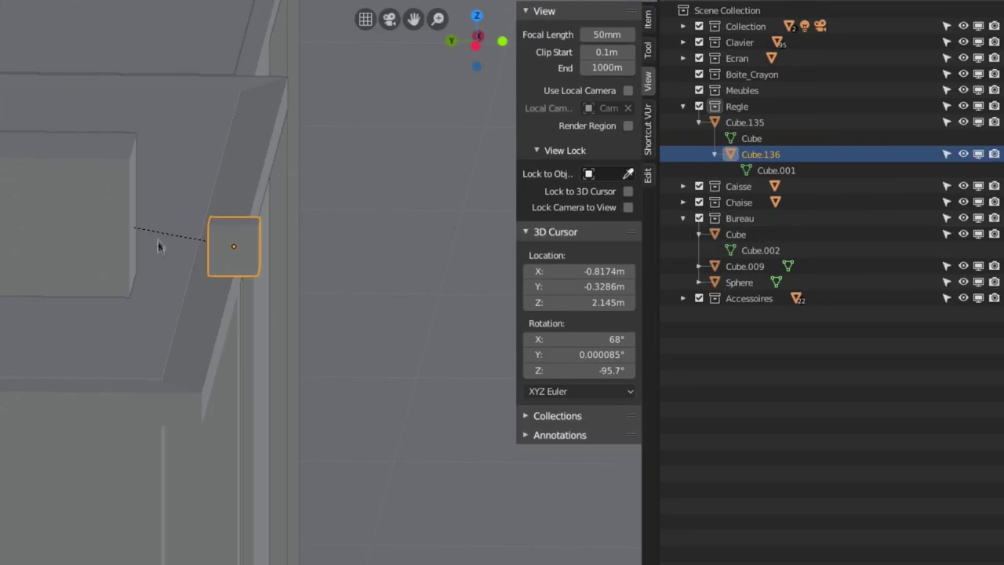
# - Toggle the Object Children, Meshes, Lights and Cameras filters in the Outliner filter popover
pyautogui.click(976, 3)
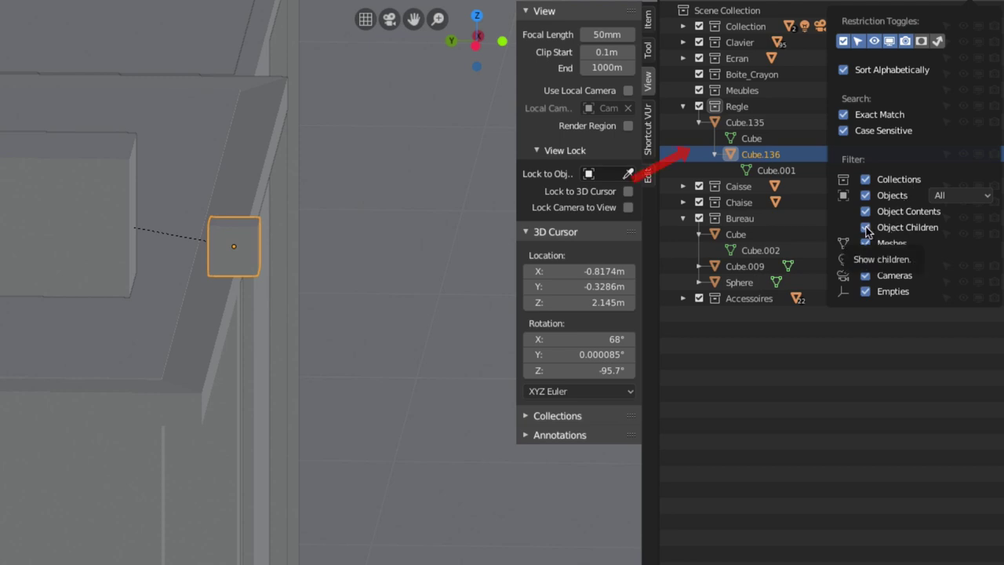
pyautogui.click(866, 228)
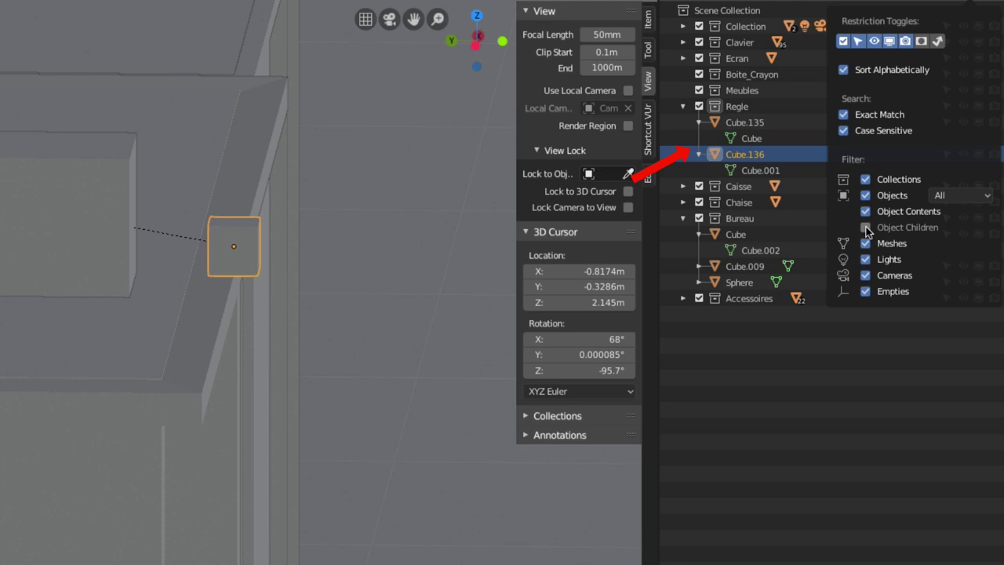
pyautogui.click(866, 228)
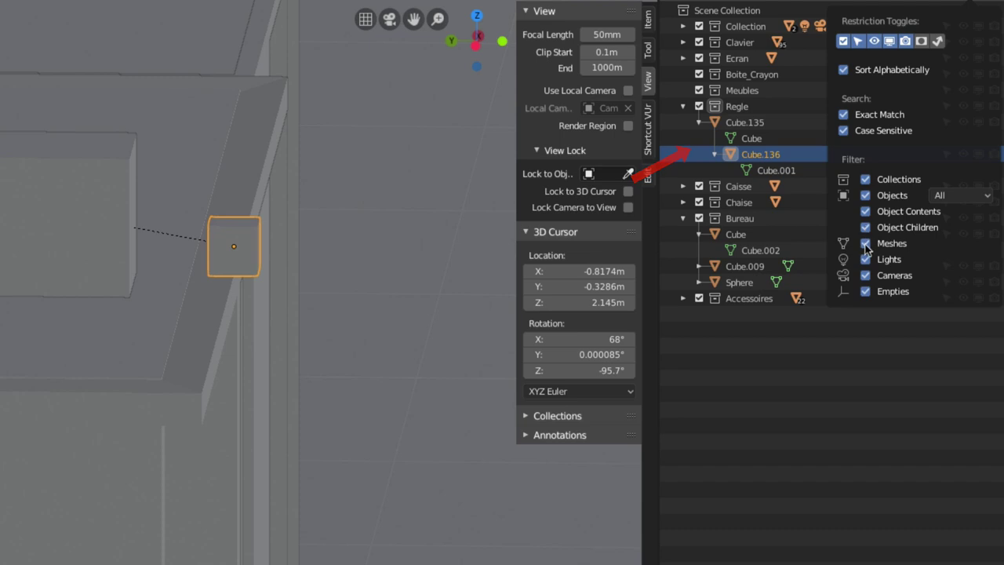
pyautogui.click(866, 245)
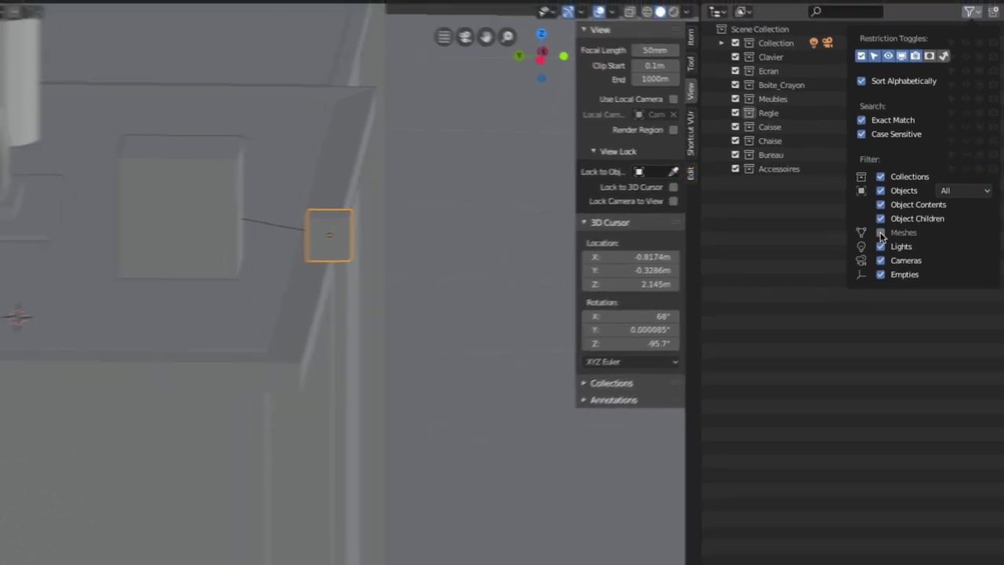
pyautogui.click(890, 226)
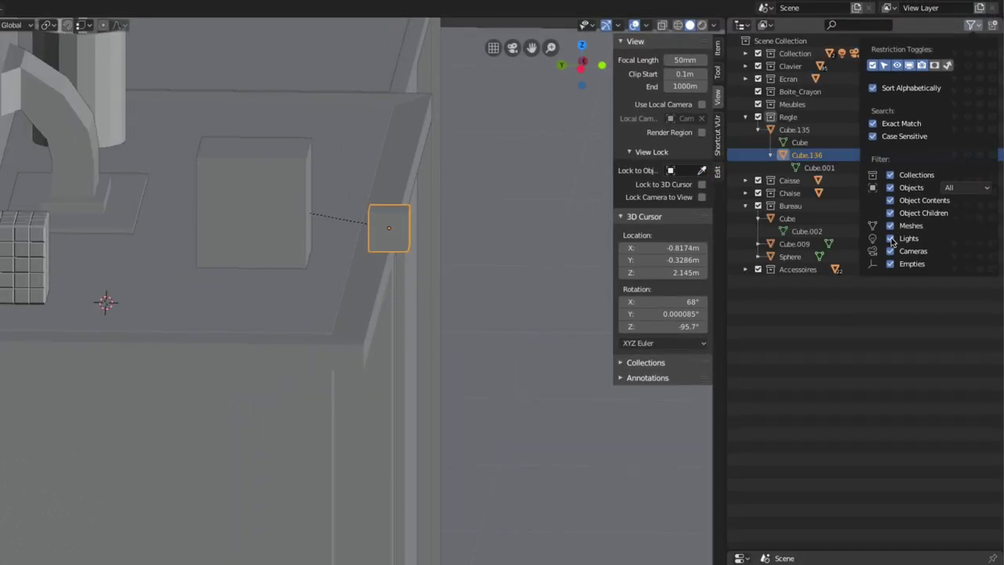
pyautogui.click(890, 238)
pyautogui.click(890, 237)
pyautogui.click(890, 251)
# - Set the Outliner's Objects filter dropdown to Selected
pyautogui.click(965, 187)
pyautogui.click(917, 229)
pyautogui.click(968, 191)
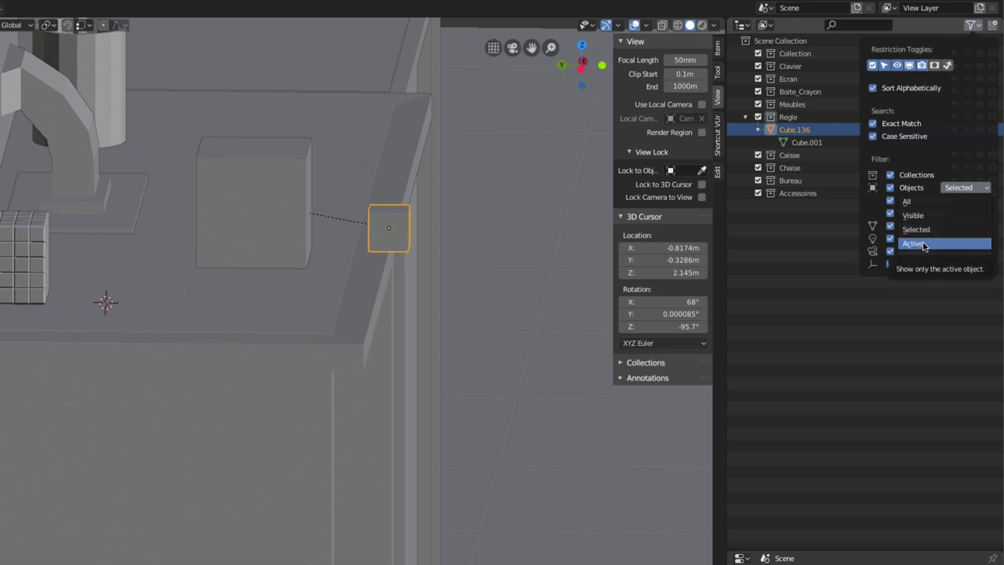
pyautogui.click(931, 231)
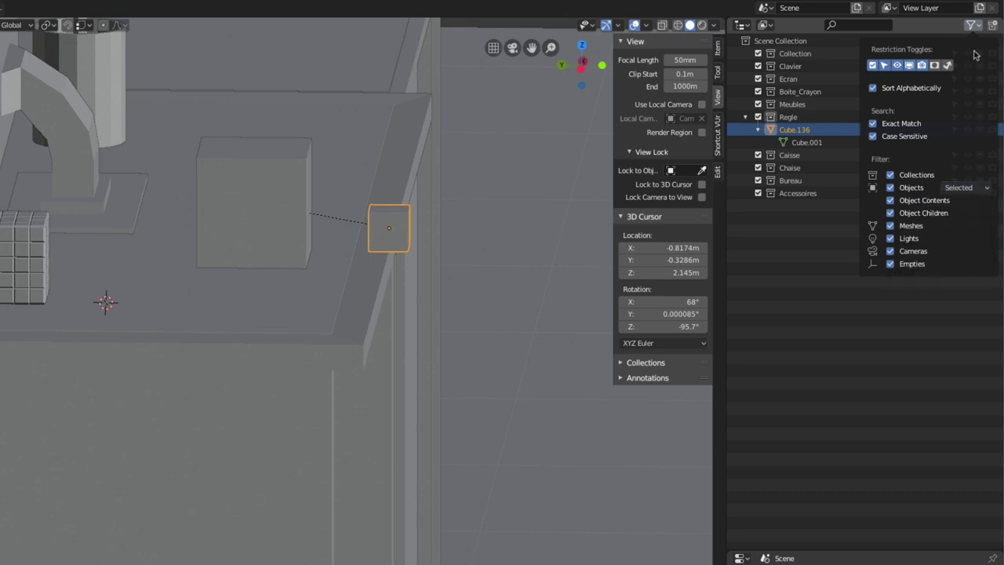
pyautogui.click(859, 25)
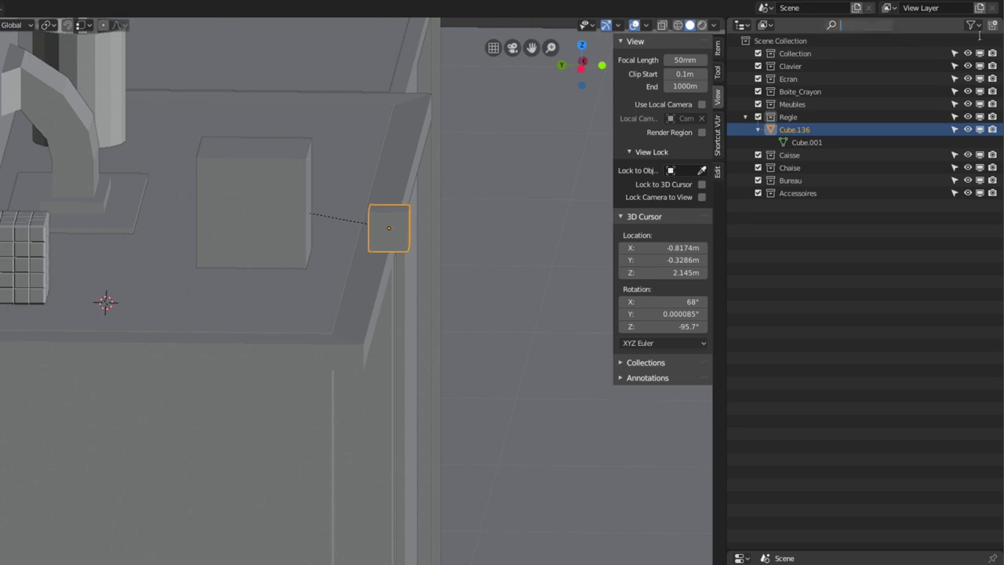
pyautogui.press('Escape')
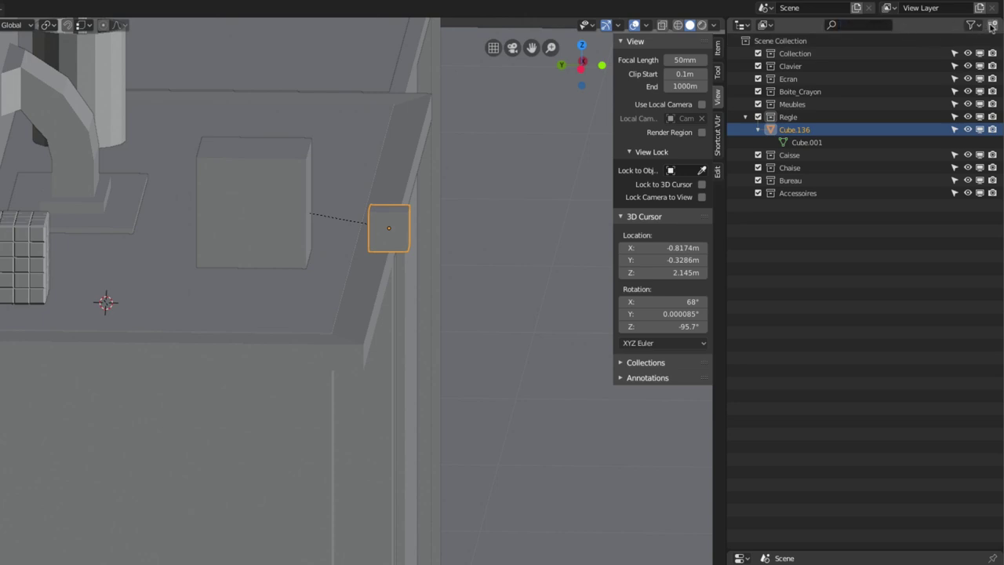
pyautogui.click(994, 26)
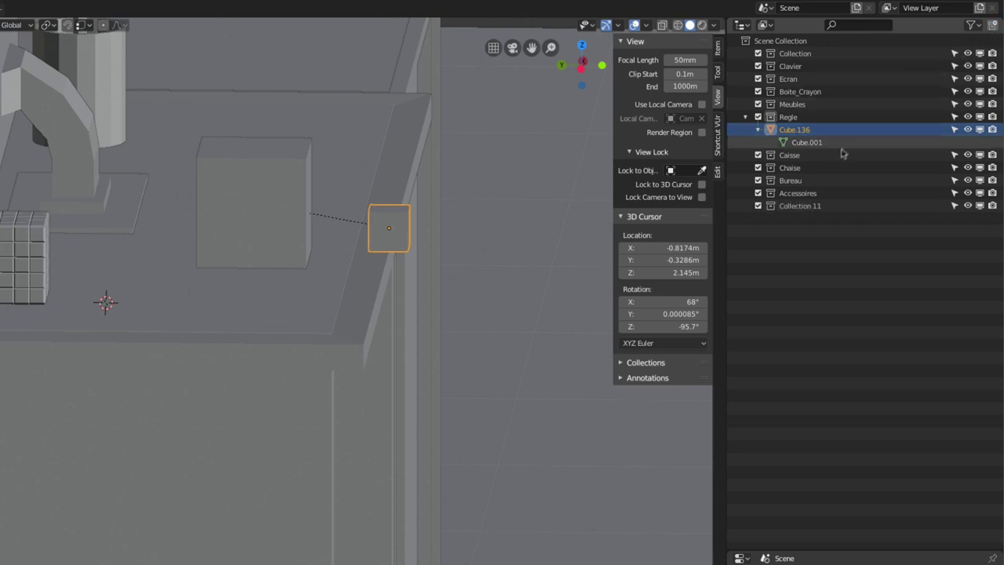
pyautogui.click(786, 206)
pyautogui.rightClick(786, 206)
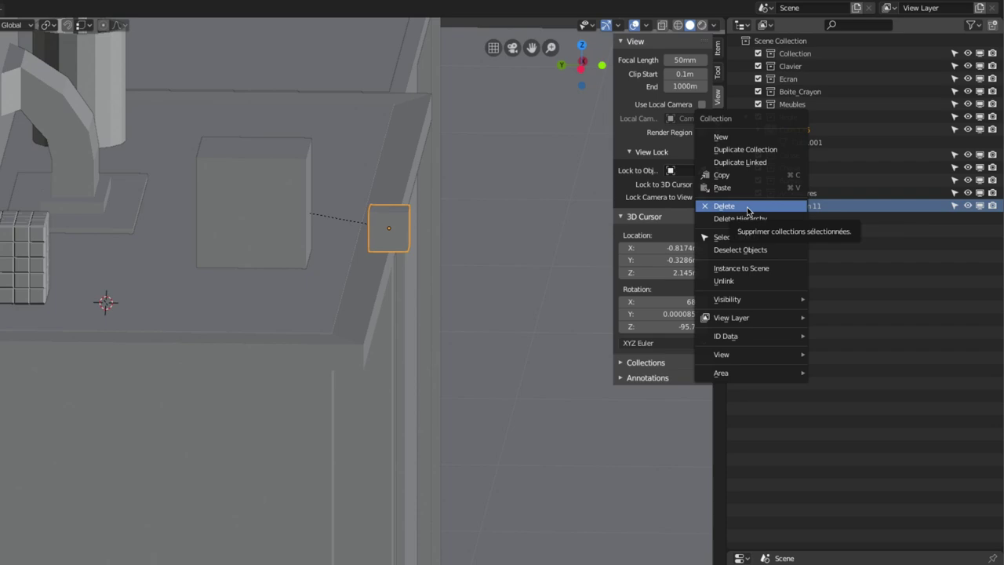
pyautogui.click(748, 208)
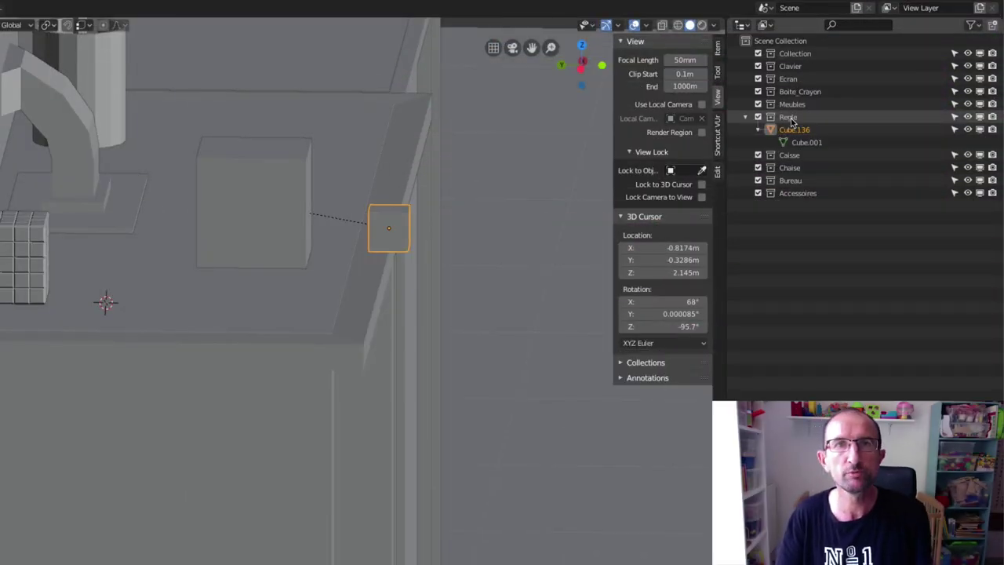
# - Cancel the rename of the Regle collection and start renaming Cube.136 instead
pyautogui.click(789, 117)
pyautogui.doubleClick(790, 117)
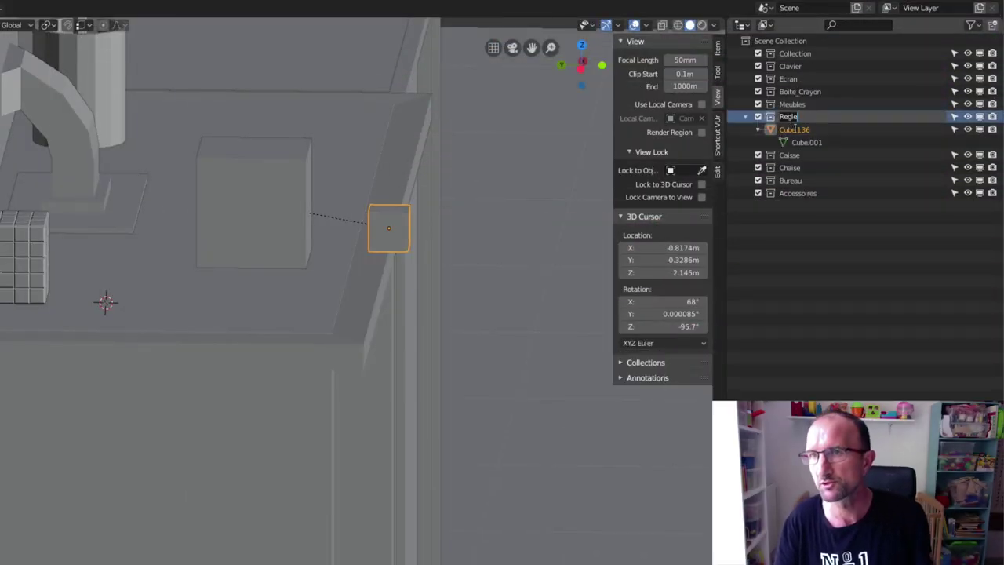
pyautogui.press('Escape')
pyautogui.doubleClick(796, 130)
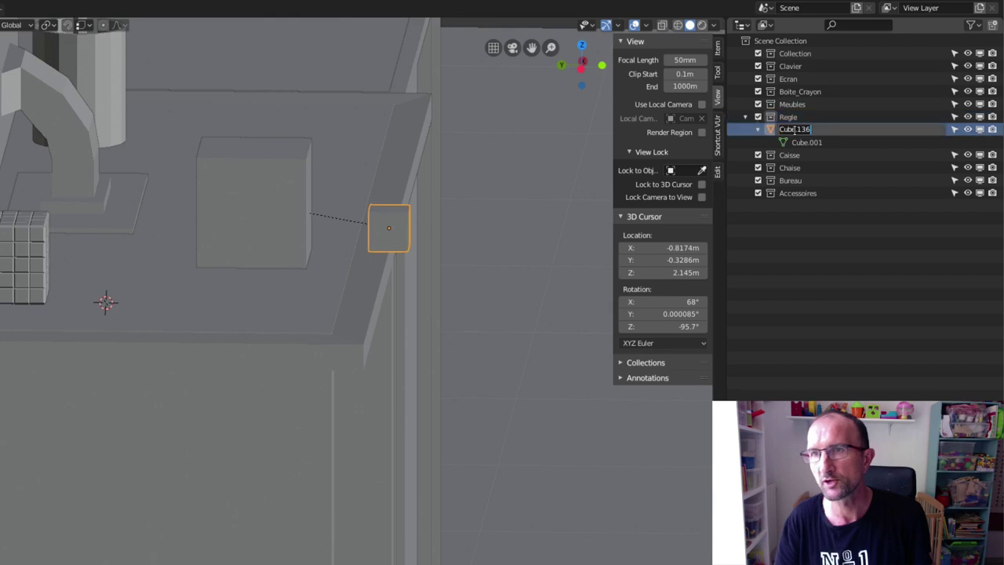